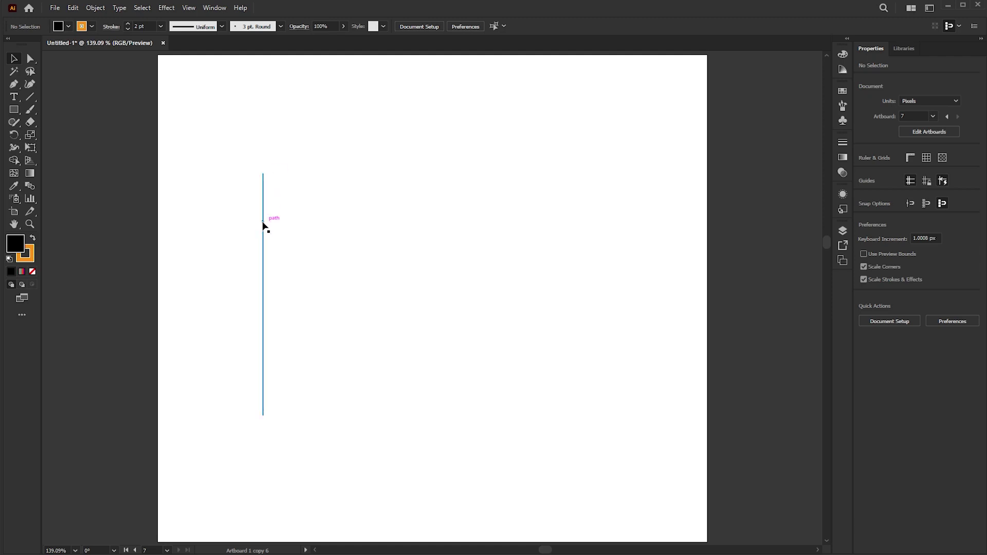
# Set the stroke weight of the vertical blue line to 54 pt
pyautogui.moveTo(313, 185); pyautogui.dragTo(219, 291)
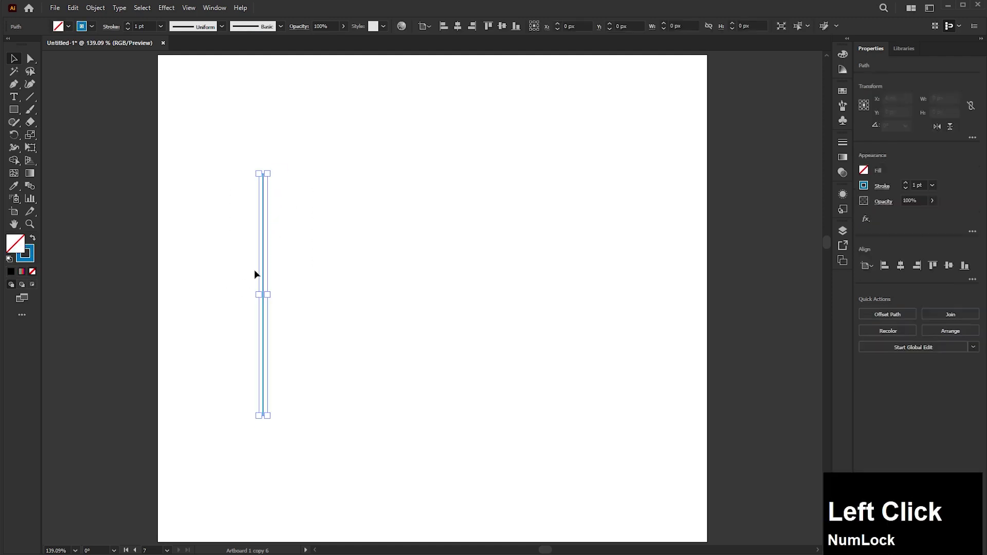
pyautogui.click(905, 181)
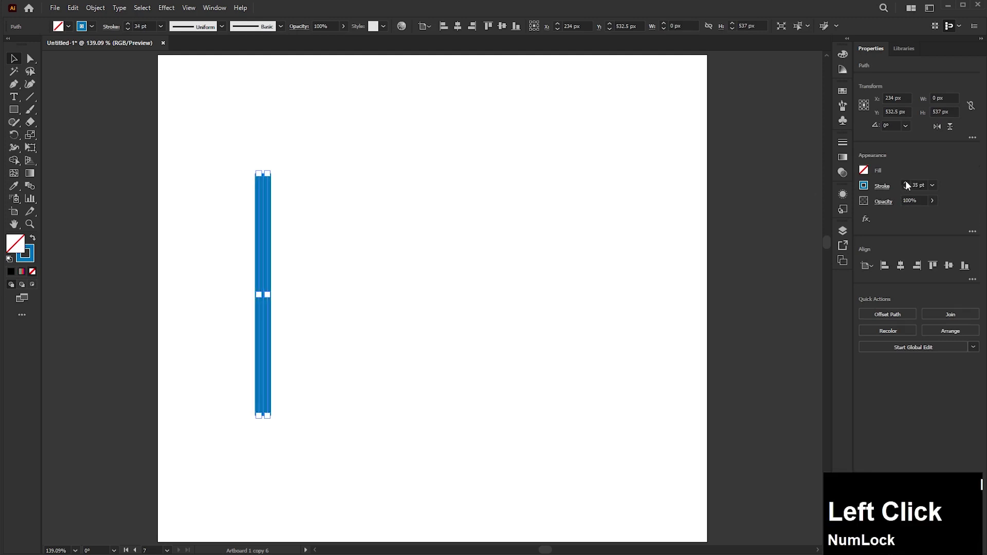
pyautogui.click(411, 213)
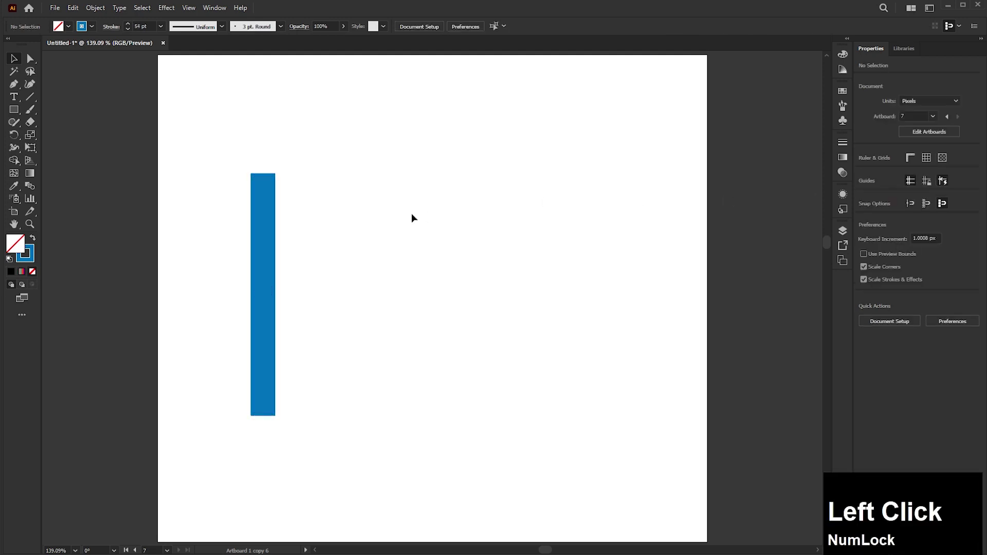
# Inspect the thick blue line in Outline mode and return to Preview mode
pyautogui.click(188, 8)
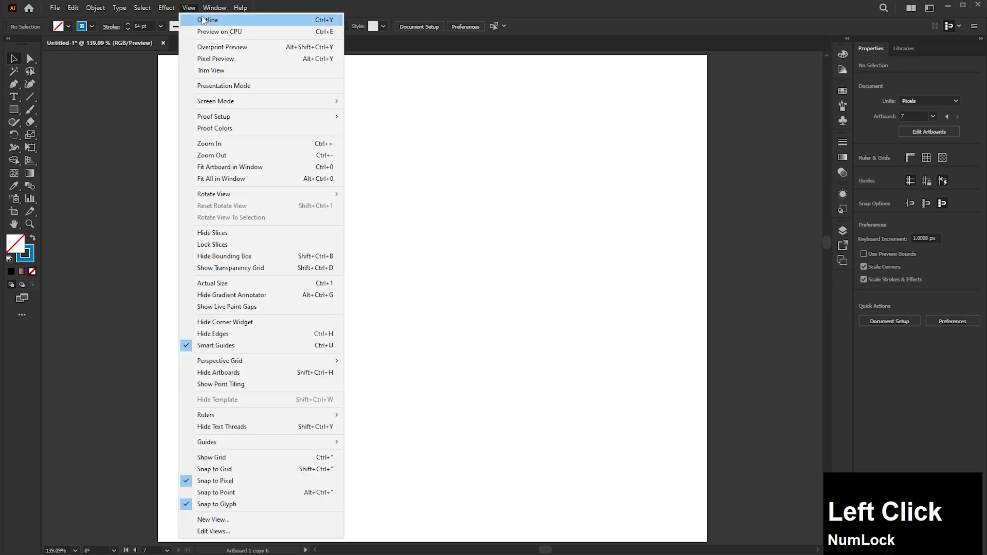
pyautogui.click(205, 19)
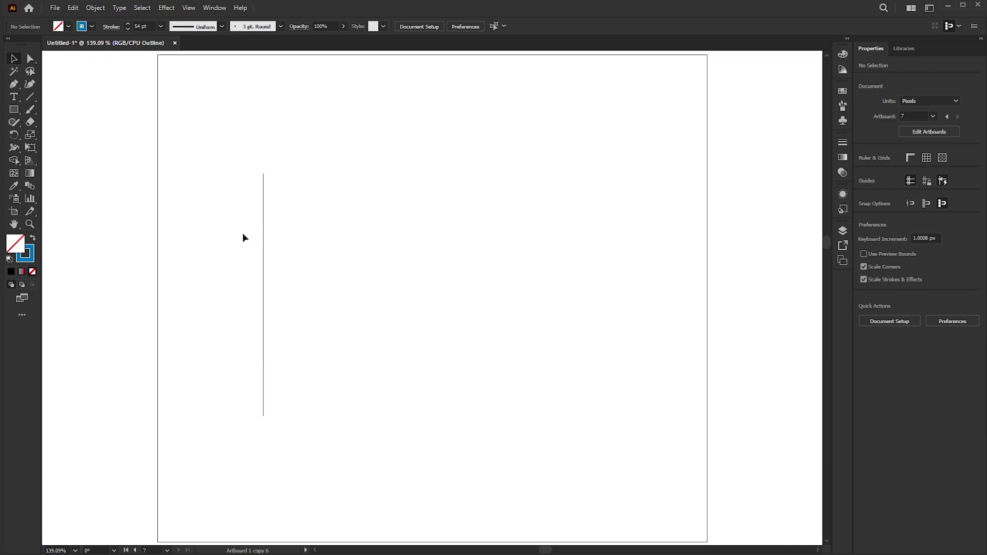
pyautogui.click(190, 8)
pyautogui.click(215, 20)
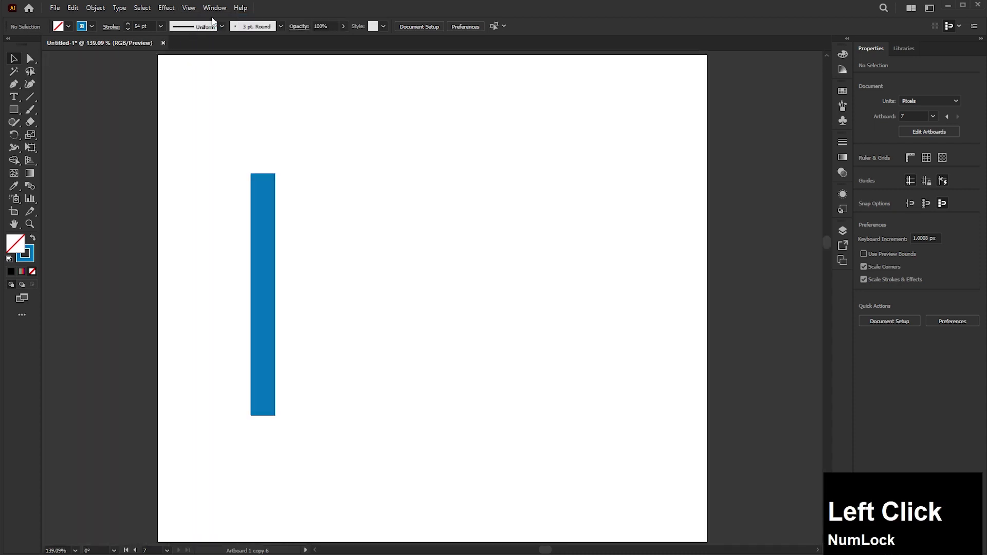
# Duplicate the thick blue line to its right and expand the original with only the Stroke option enabled
pyautogui.click(263, 231)
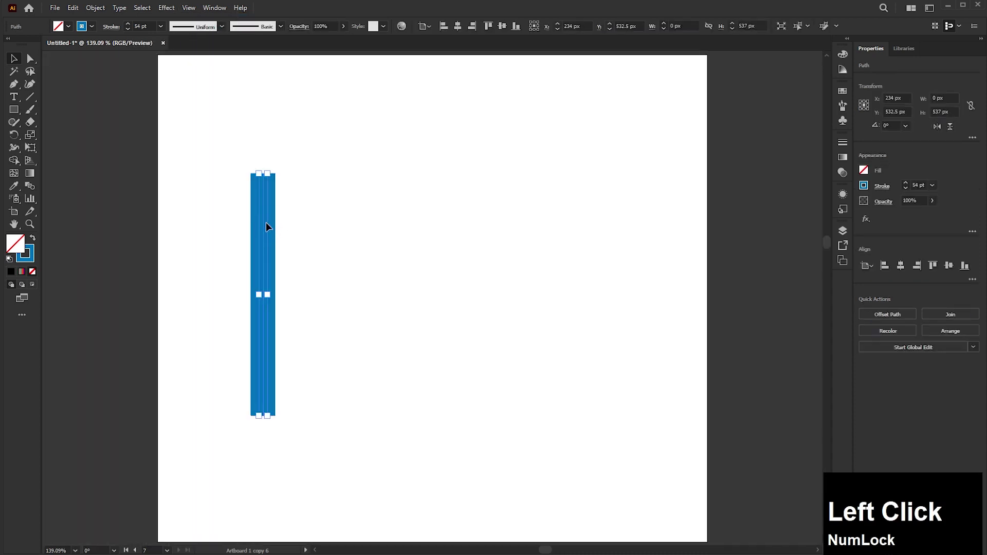
pyautogui.moveTo(265, 221); pyautogui.dragTo(431, 231)
pyautogui.moveTo(322, 137); pyautogui.dragTo(181, 462)
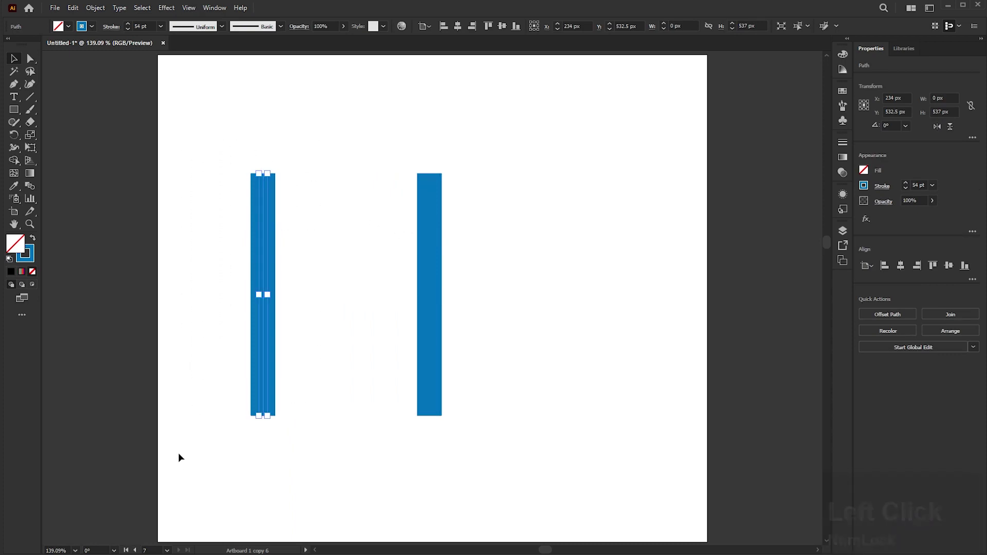
pyautogui.click(95, 8)
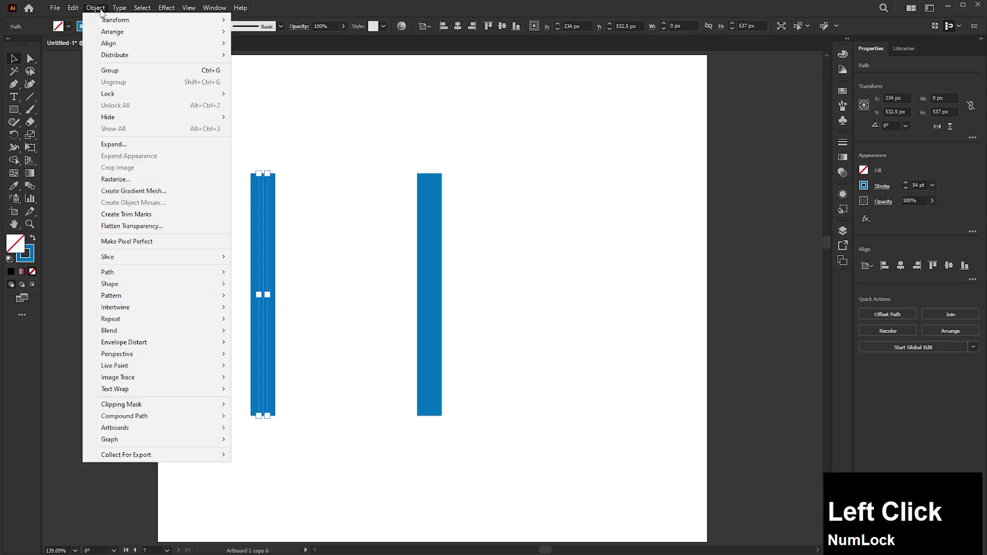
pyautogui.click(123, 145)
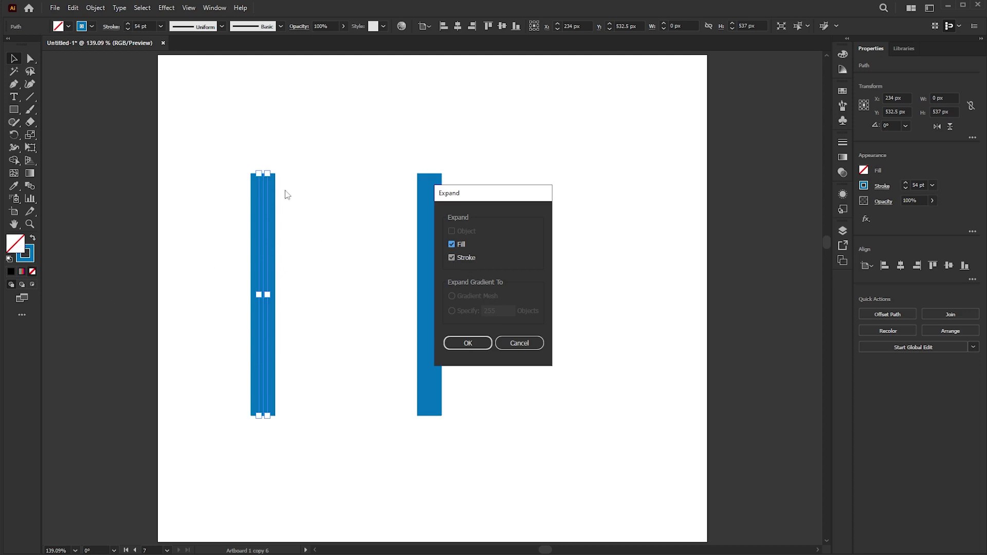
pyautogui.click(451, 244)
pyautogui.click(465, 342)
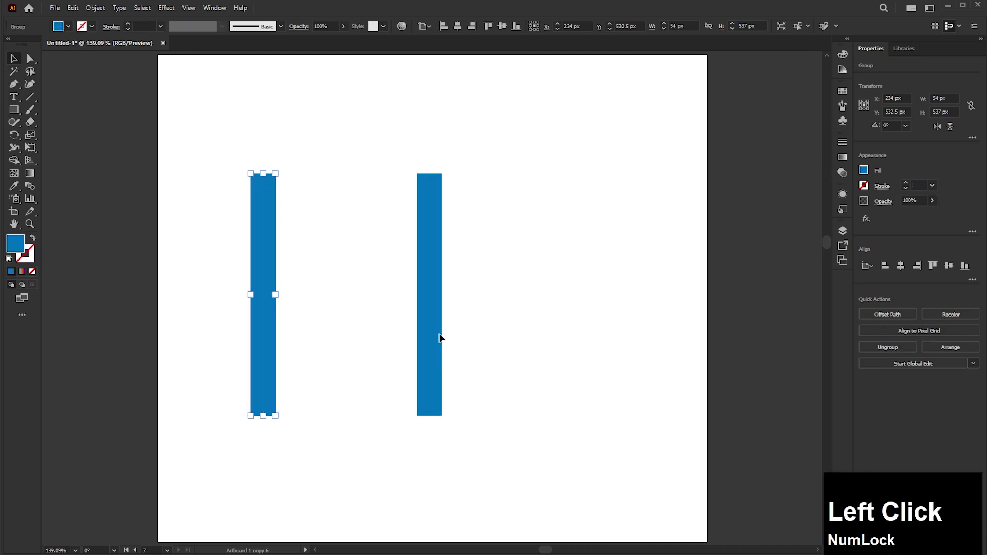
# Move the expanded blue bar horizontally closer to the unexpanded line, to an X position of about 437 px
pyautogui.scroll(2, 226, 286)
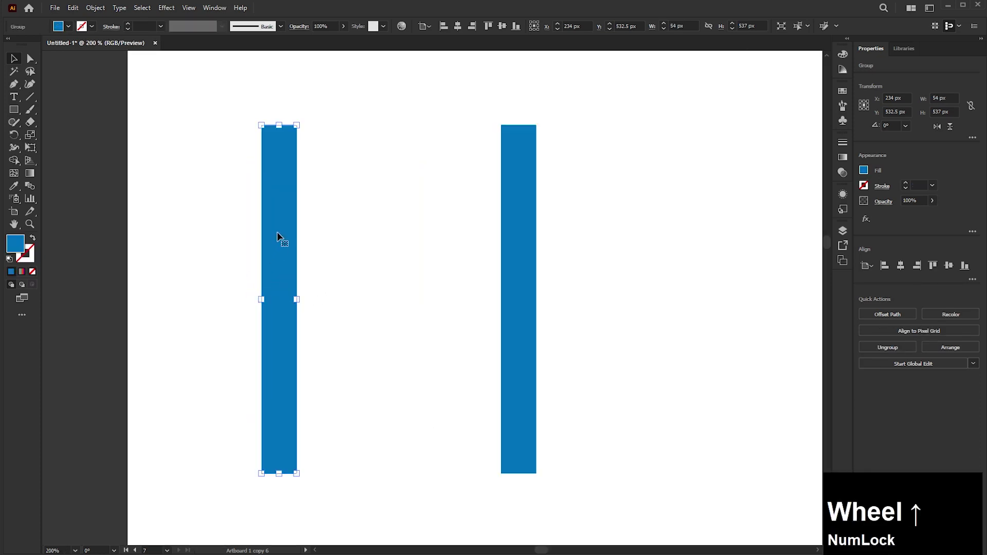
pyautogui.moveTo(277, 236); pyautogui.dragTo(349, 231)
pyautogui.press('space')
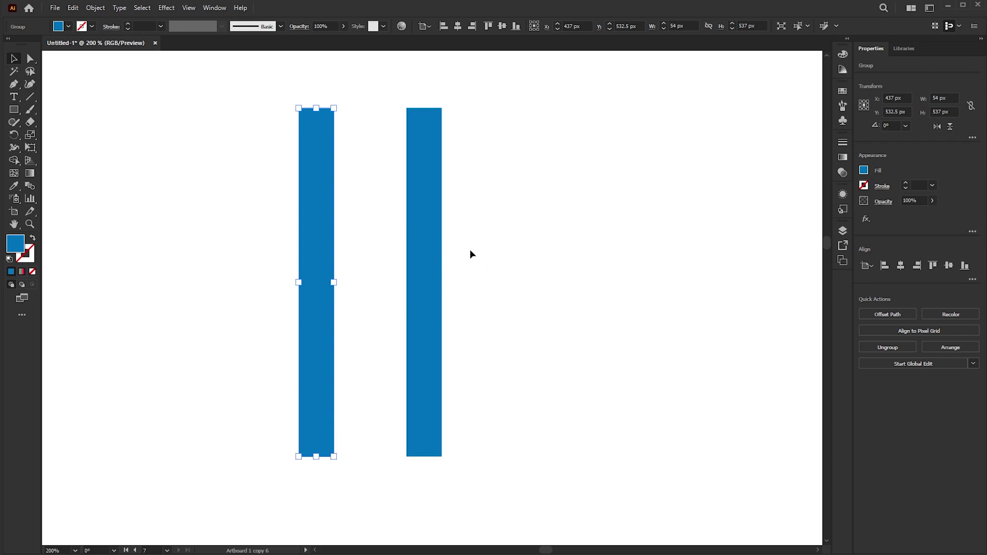
# Compare the fill and stroke of the unexpanded line and the expanded bar, examine both in Outline mode, and return to Preview
pyautogui.moveTo(470, 211); pyautogui.dragTo(361, 300)
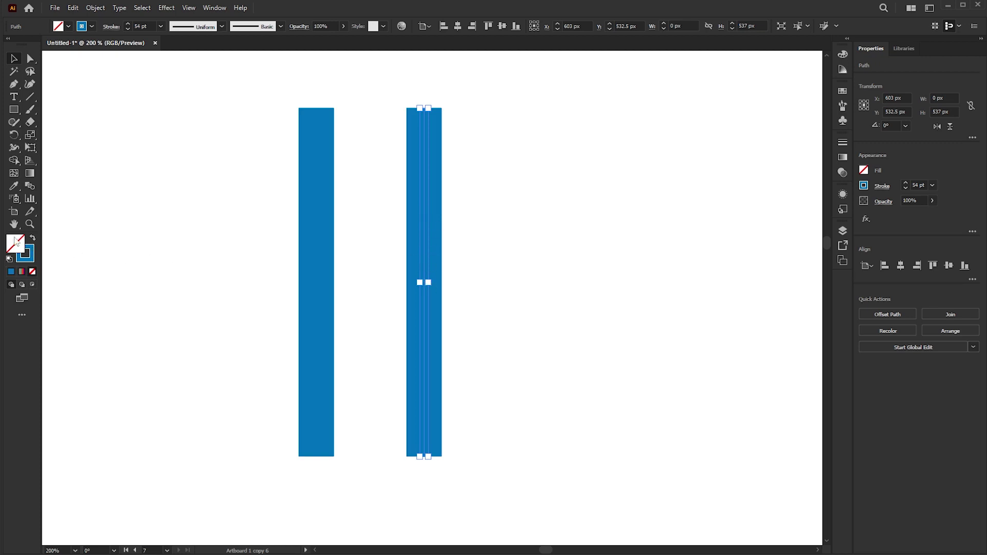
pyautogui.moveTo(234, 197); pyautogui.dragTo(364, 295)
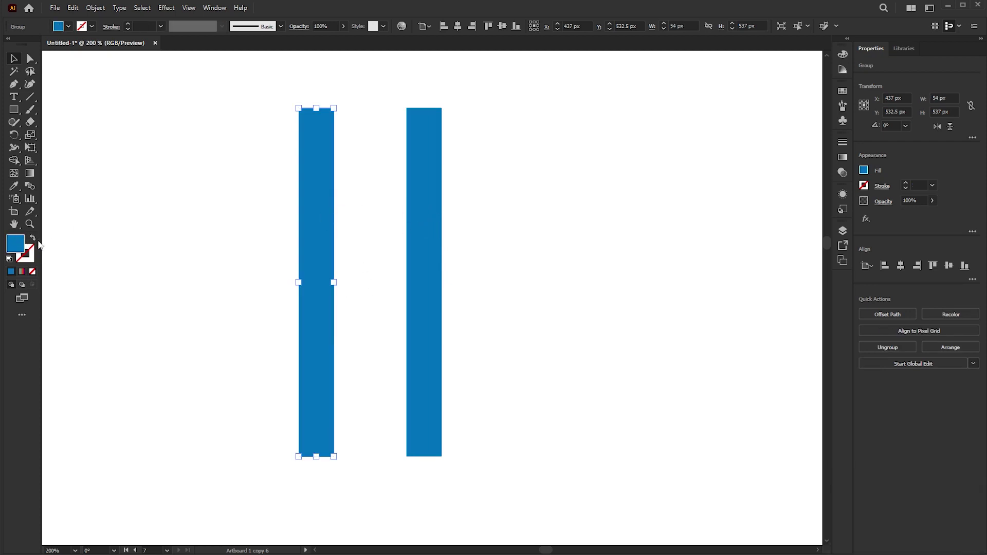
pyautogui.click(188, 8)
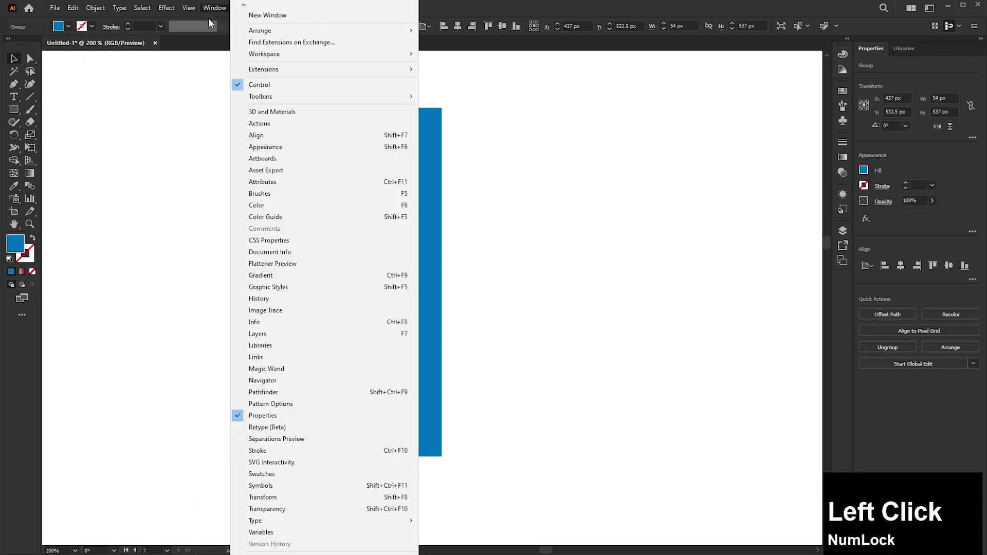
pyautogui.click(203, 21)
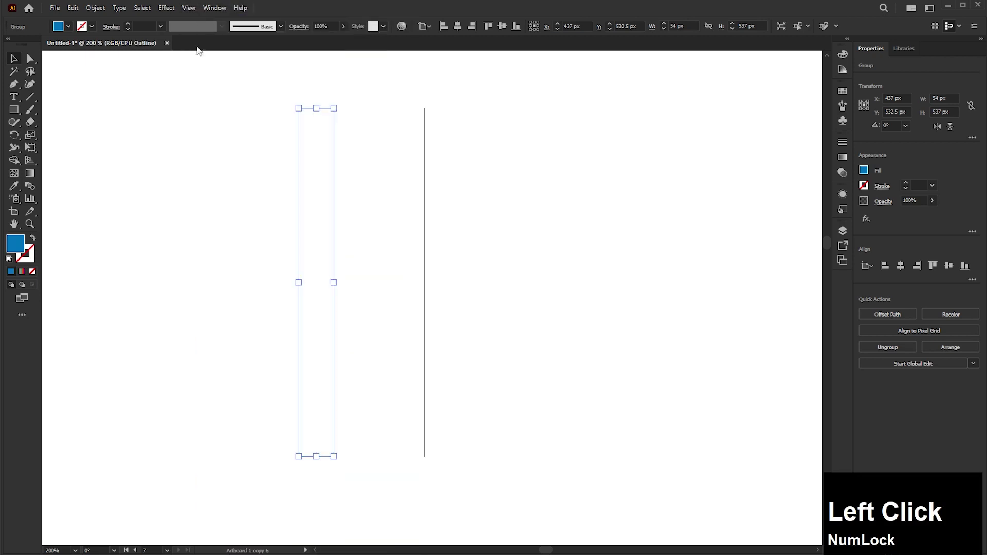
pyautogui.click(234, 170)
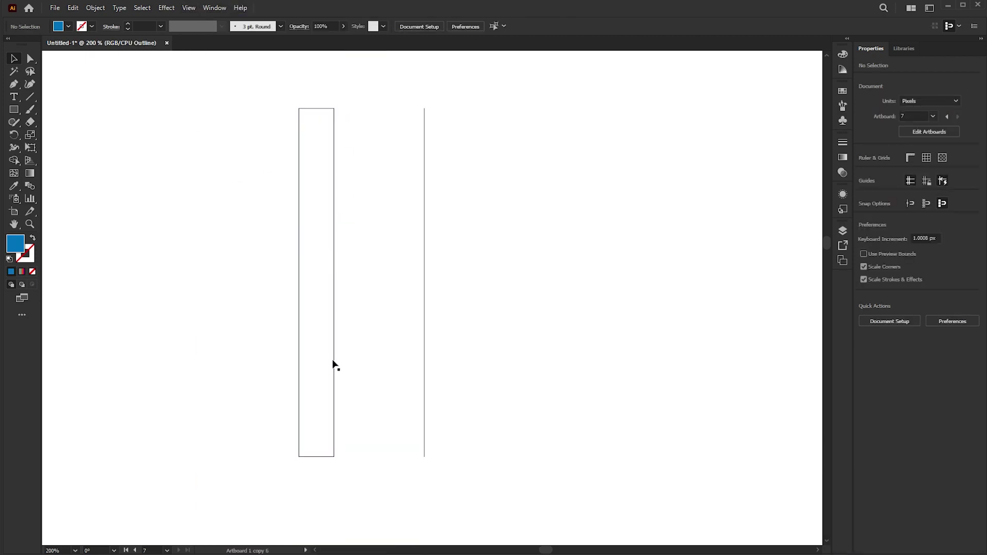
pyautogui.click(425, 285)
pyautogui.click(250, 215)
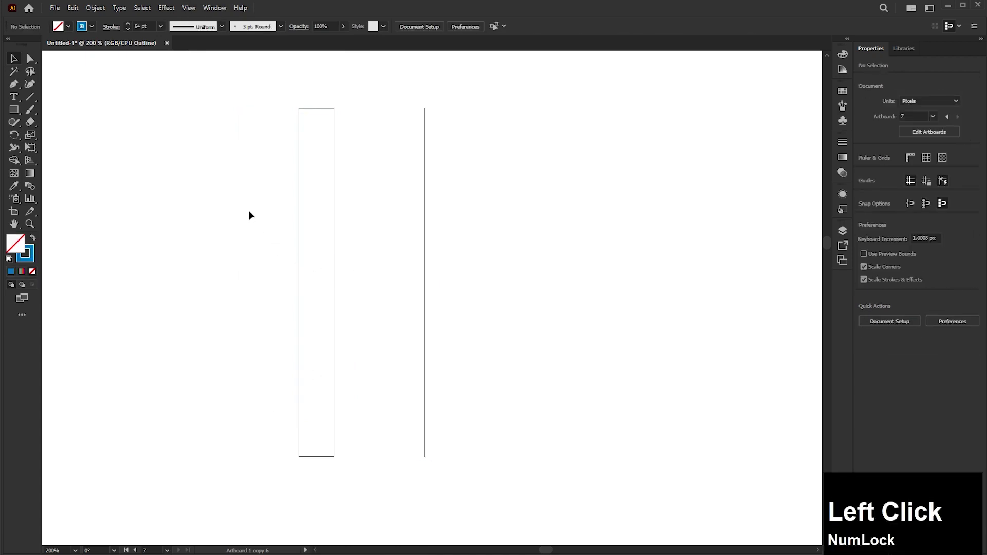
pyautogui.hotkey('ctrl', 'y')
pyautogui.scroll(-2, 244, 207)
pyautogui.scroll(-2, 245, 209)
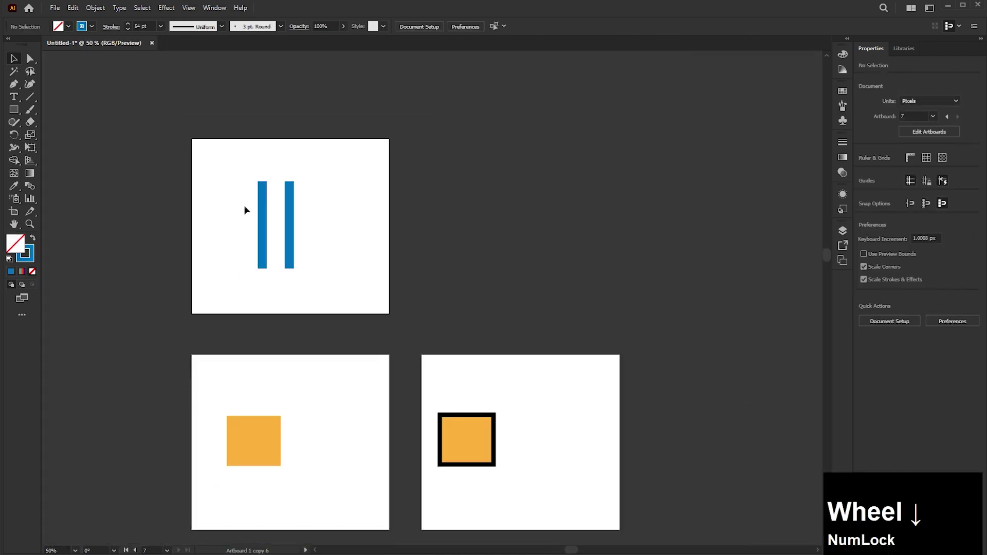
pyautogui.press('space')
pyautogui.scroll(1, 255, 261)
pyautogui.scroll(2, 255, 261)
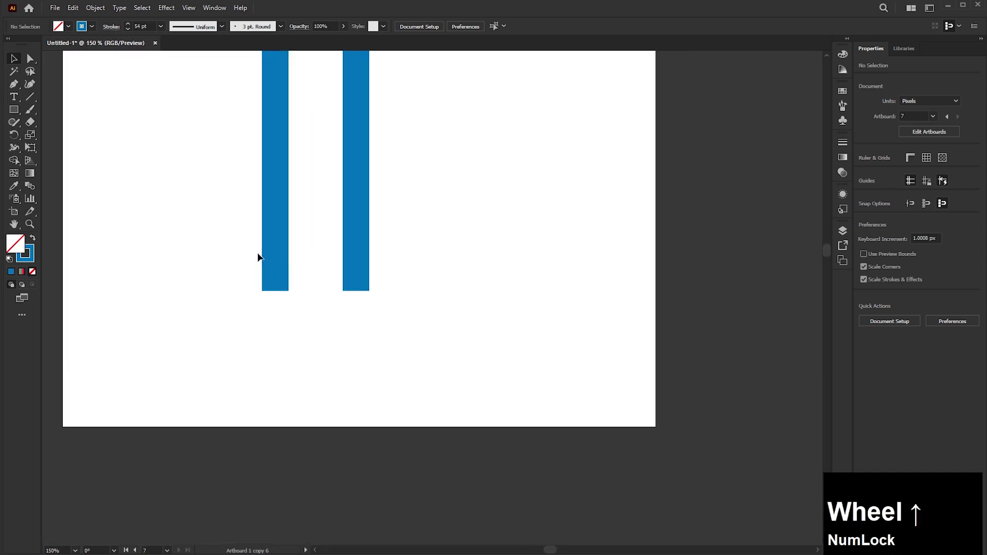
pyautogui.press('space')
pyautogui.moveTo(231, 191); pyautogui.dragTo(286, 321)
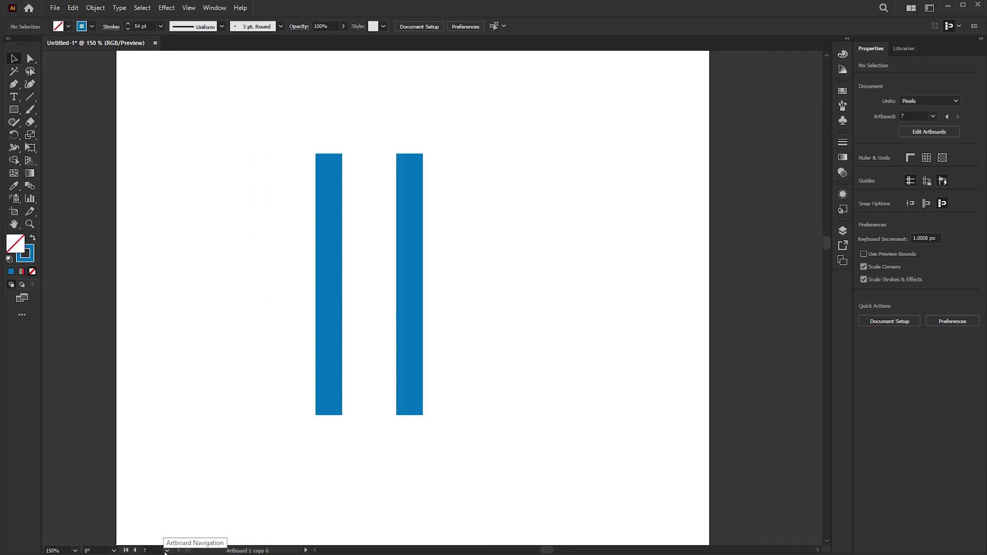
# Go to artboard 1 and switch Outline mode on and off to check the orange rectangle
pyautogui.click(166, 551)
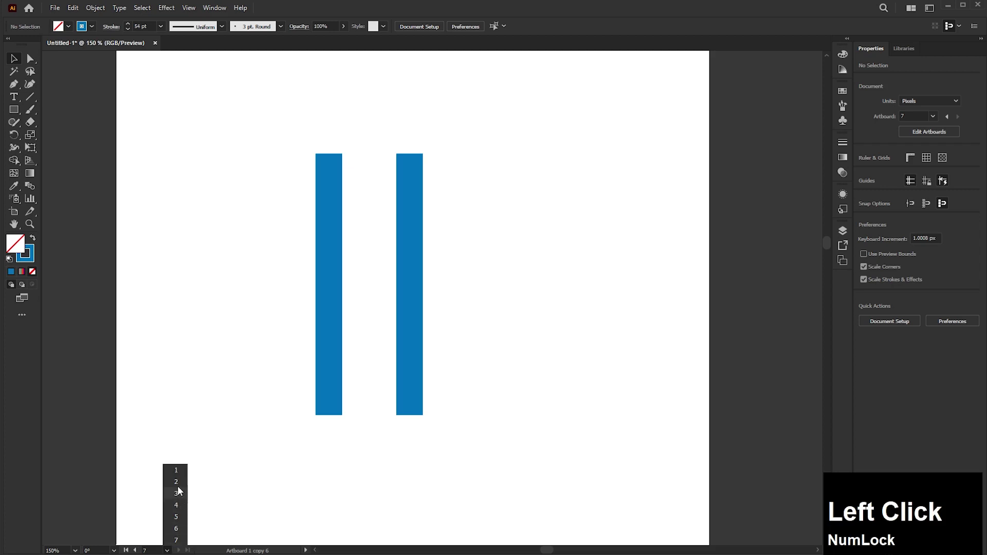
pyautogui.click(176, 469)
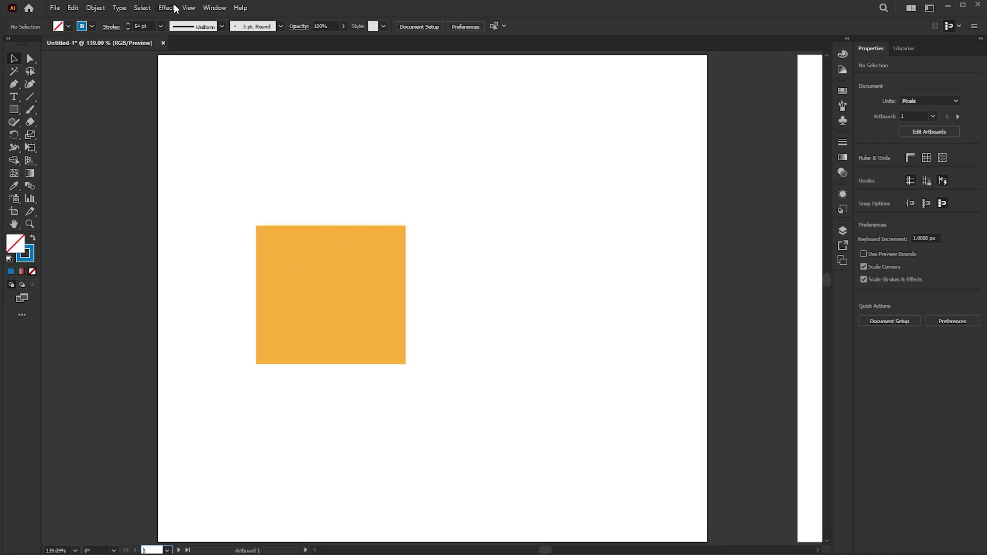
pyautogui.hotkey('ctrl', 'y')
pyautogui.hotkey('ctrl', 'y')
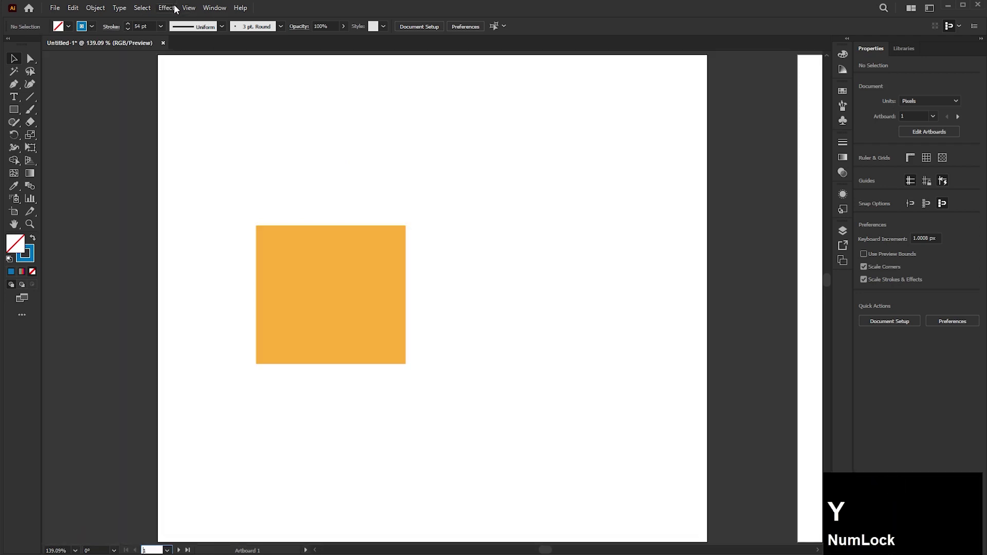
# Select the orange rectangle without a stroke on artboard 1 and try to expand it
pyautogui.scroll(-1, 229, 188)
pyautogui.moveTo(306, 150); pyautogui.dragTo(307, 124)
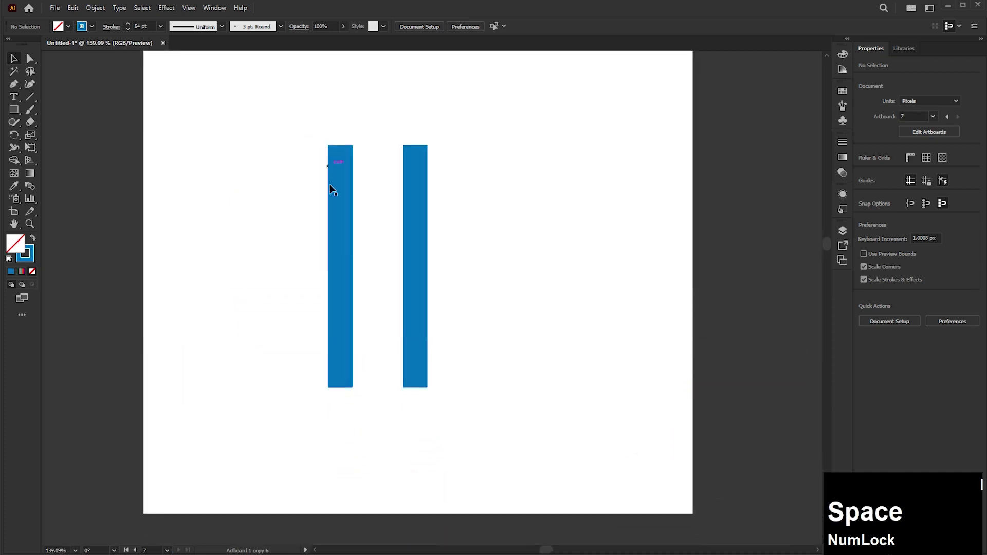
pyautogui.scroll(-1, 337, 232)
pyautogui.moveTo(351, 414); pyautogui.dragTo(319, 155)
pyautogui.moveTo(345, 235); pyautogui.dragTo(341, 136)
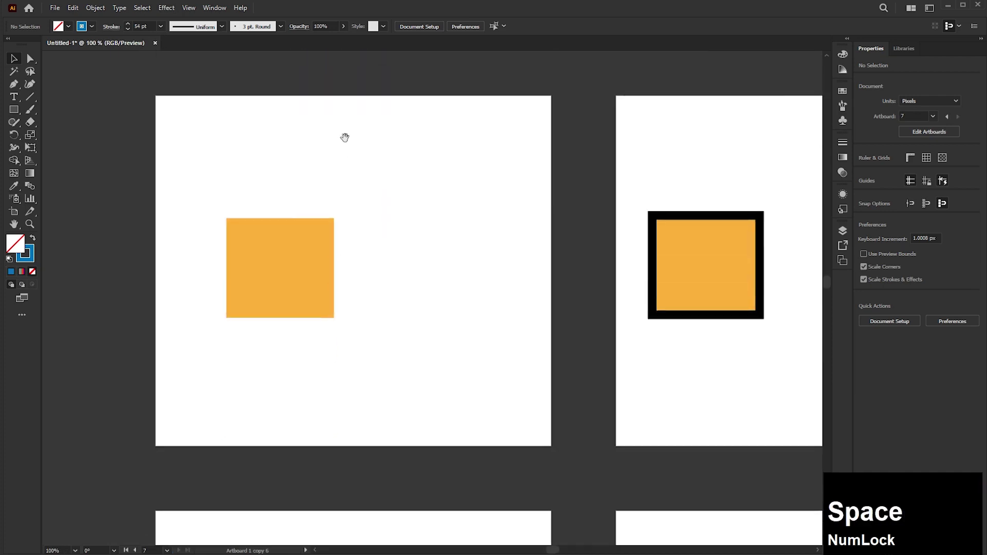
pyautogui.scroll(2, 280, 272)
pyautogui.click(269, 197)
pyautogui.moveTo(398, 235); pyautogui.dragTo(346, 221)
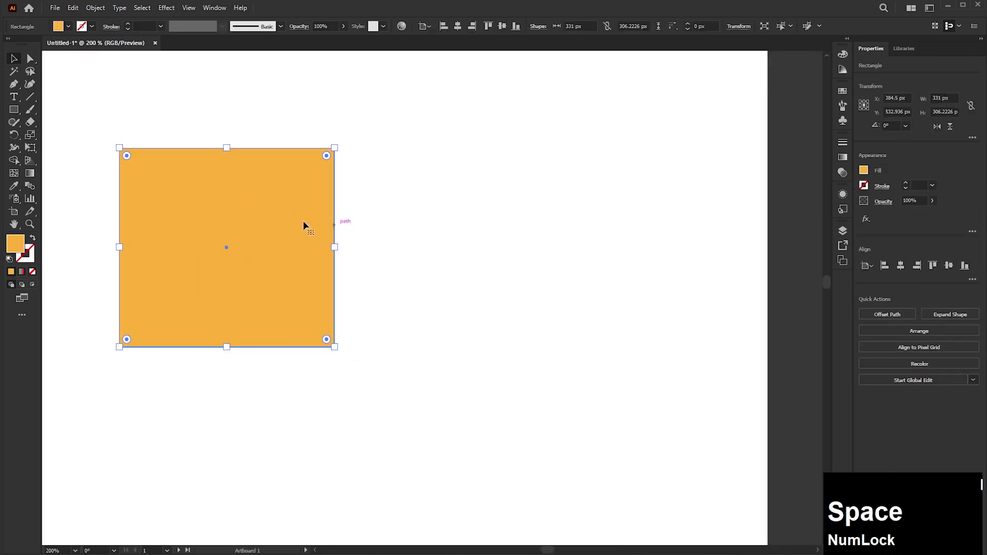
pyautogui.click(95, 8)
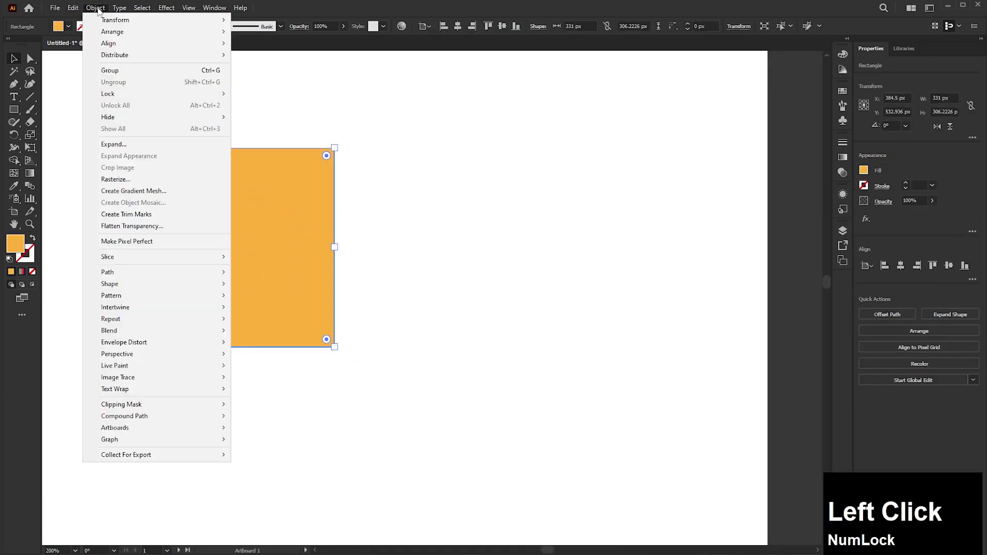
pyautogui.click(112, 144)
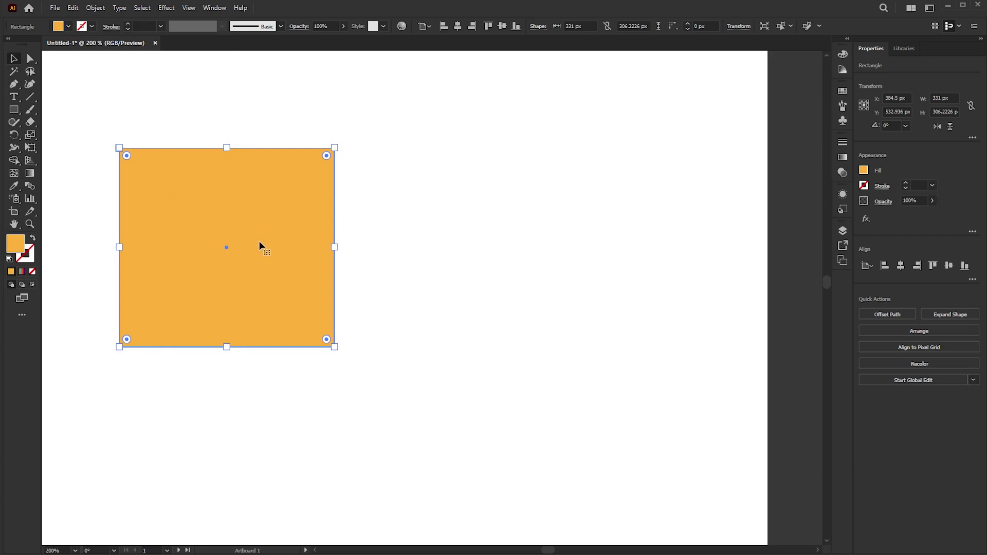
# Give the black-bordered orange rectangle on artboard 2 a blue stroke with a weight of 33 pt
pyautogui.scroll(-2, 261, 238)
pyautogui.click(421, 237)
pyautogui.moveTo(421, 237); pyautogui.dragTo(303, 245)
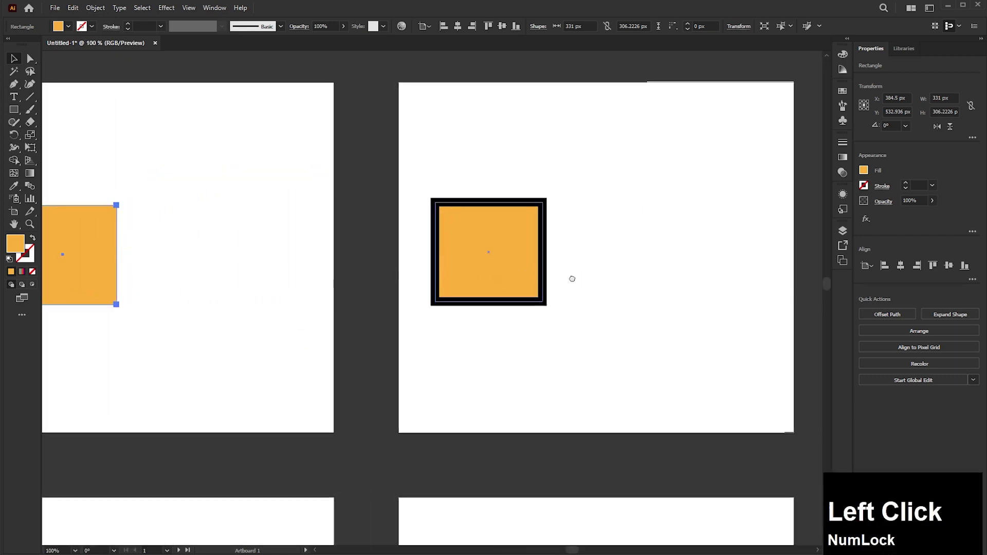
pyautogui.moveTo(570, 277); pyautogui.dragTo(447, 271)
pyautogui.scroll(2, 412, 231)
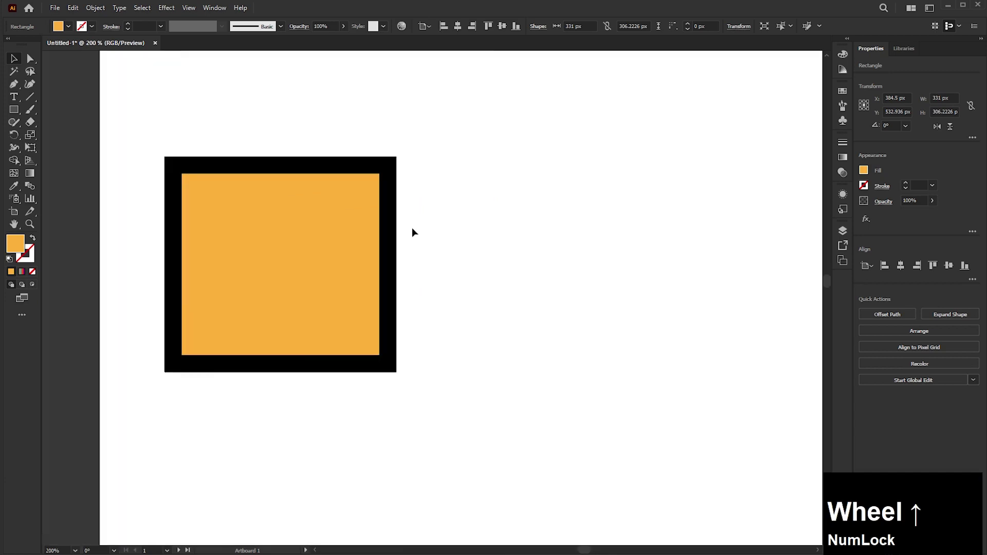
pyautogui.click(388, 209)
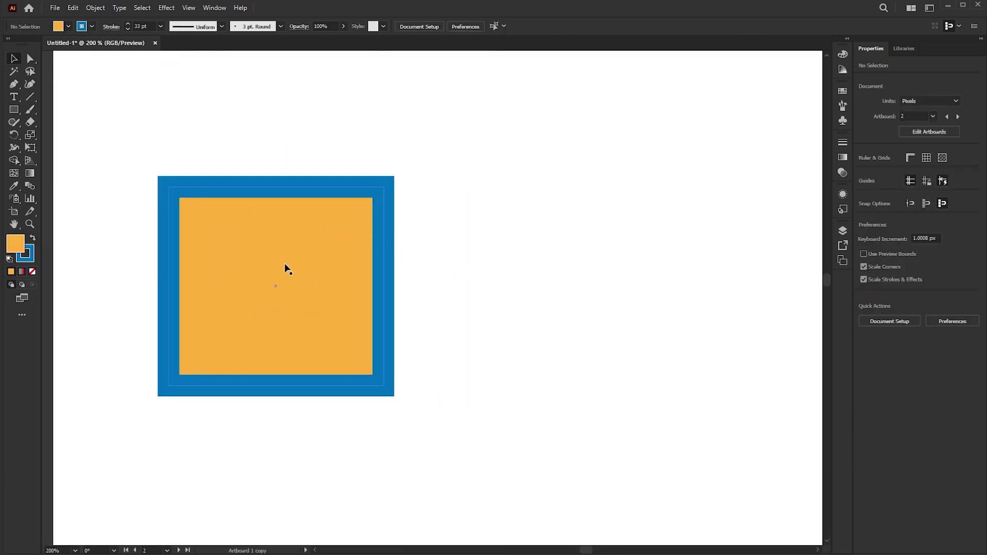
# Inspect the blue-bordered rectangle on artboard 2 in Outline mode and return to Preview
pyautogui.hotkey('ctrl', 'y')
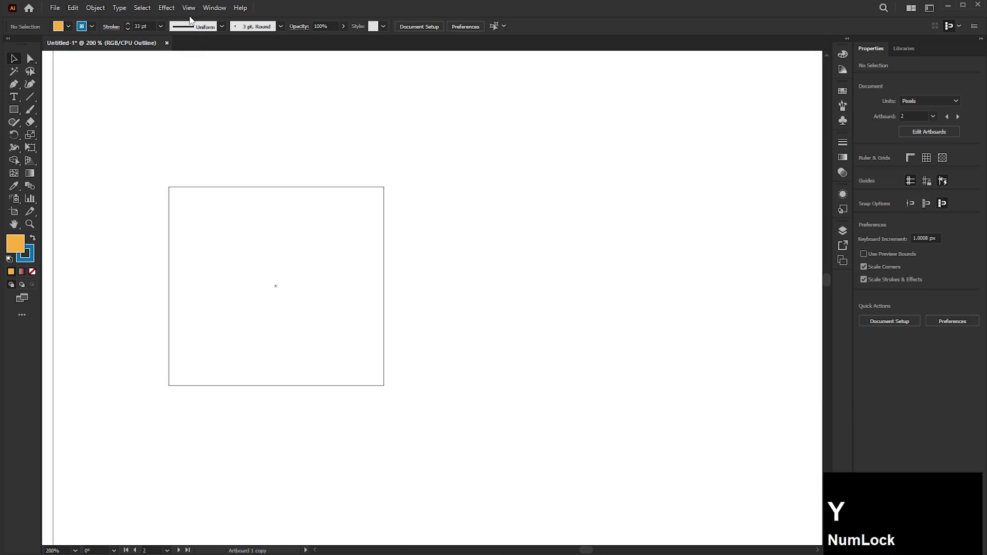
pyautogui.hotkey('ctrl', 'y')
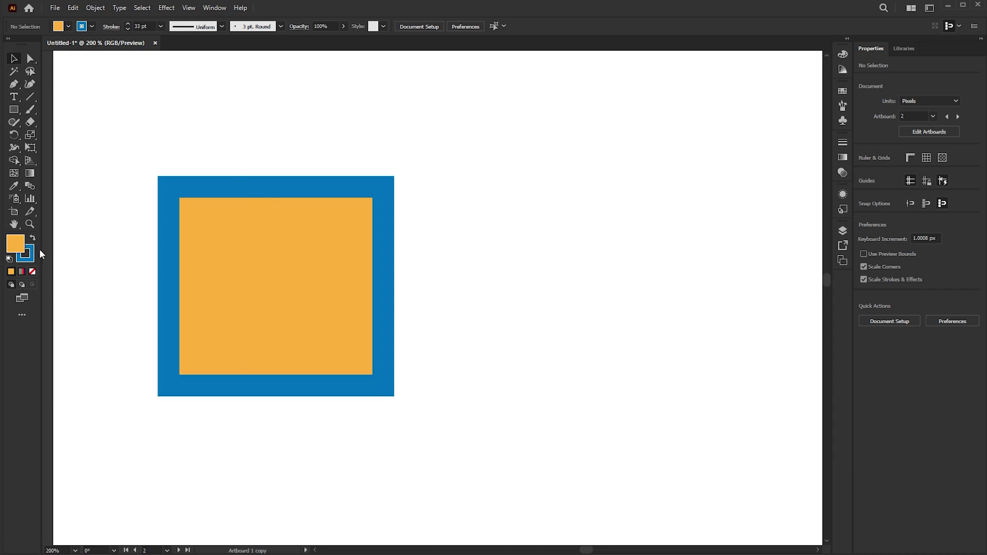
# Try expanding the fill and stroke of the blue-bordered rectangle on artboard 2, and undo the expansion
pyautogui.click(231, 234)
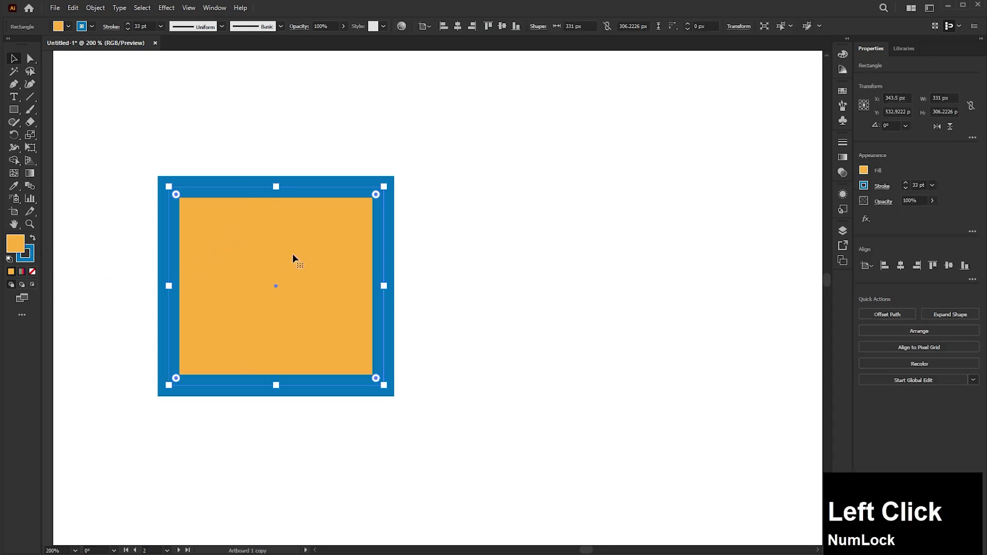
pyautogui.click(96, 9)
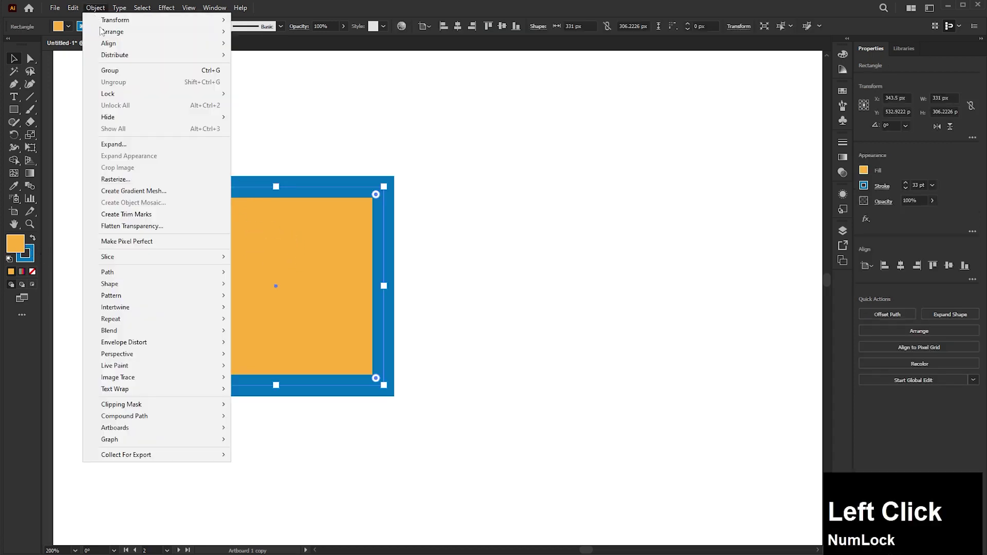
pyautogui.click(123, 145)
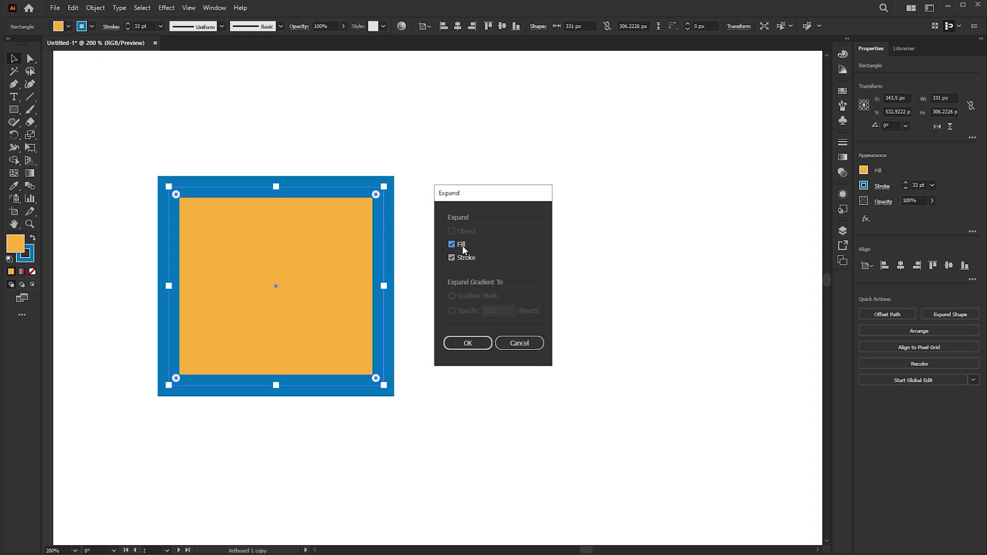
pyautogui.click(468, 342)
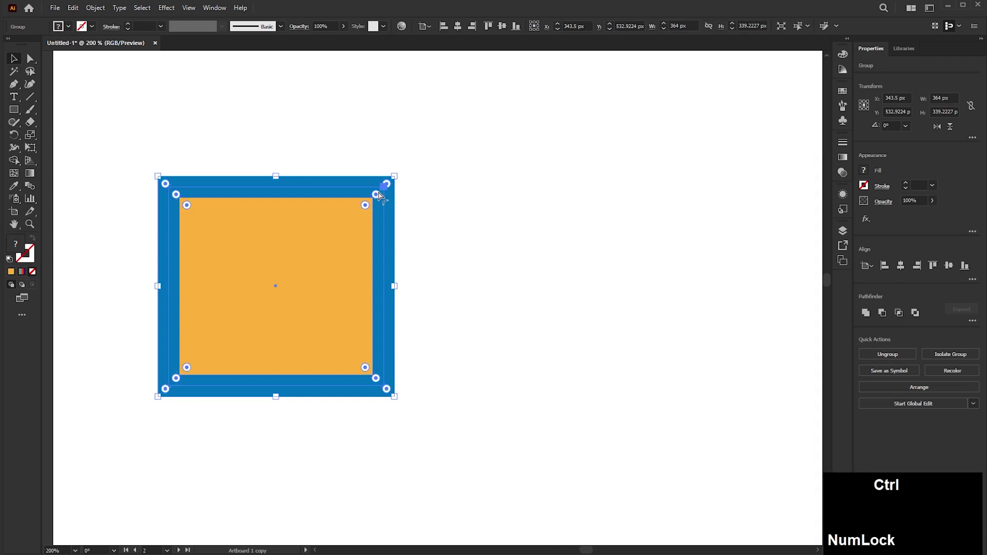
pyautogui.hotkey('ctrl', 'z')
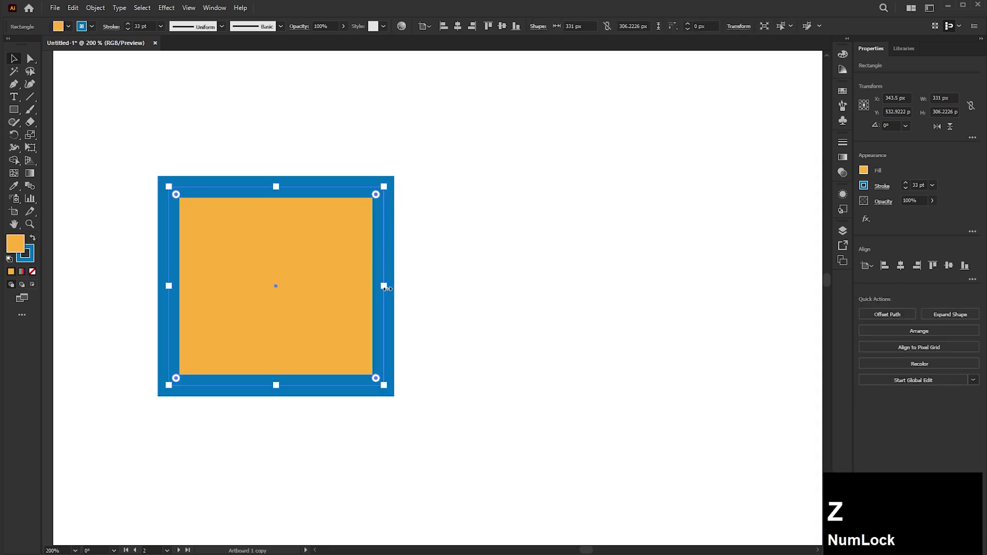
# Change the stroke colour of the blue-bordered rectangle on artboard 2 to black
pyautogui.scroll(3, 383, 286)
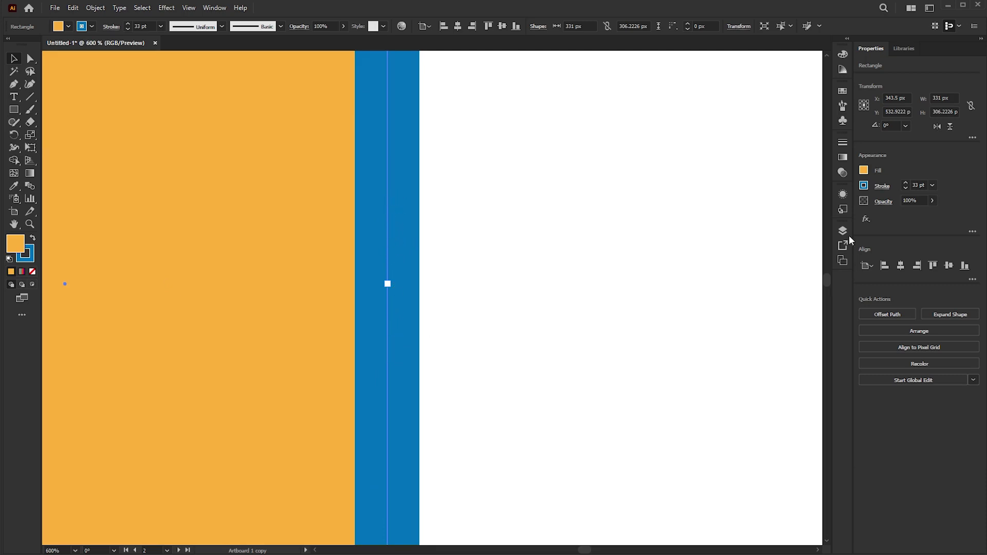
pyautogui.click(863, 187)
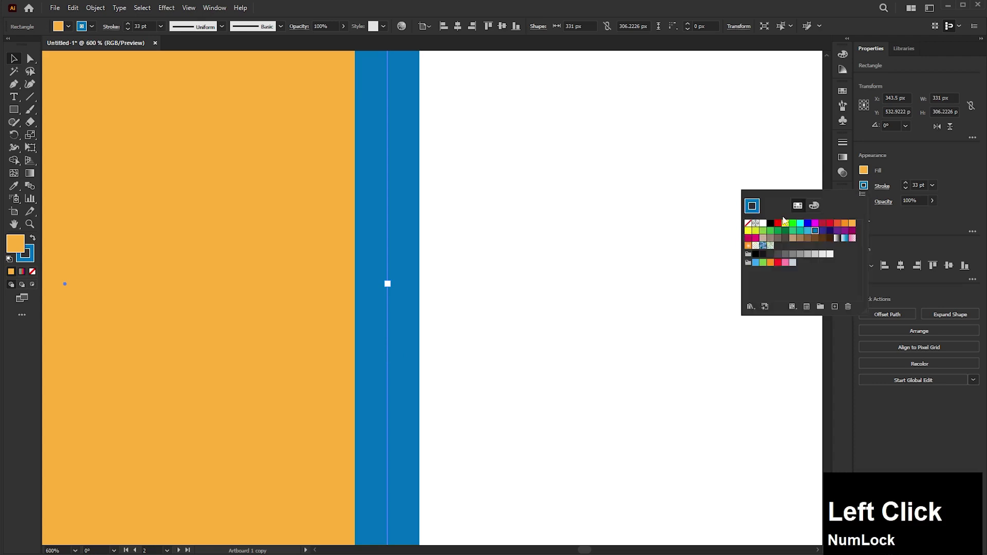
pyautogui.click(770, 223)
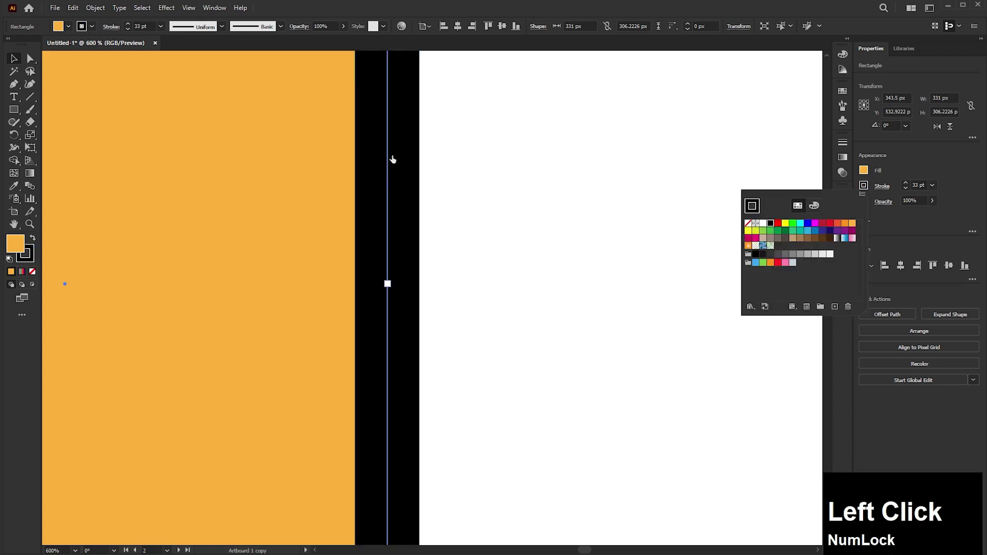
pyautogui.click(456, 212)
# Expand the black-bordered rectangle on artboard 2 with both Fill and Stroke enabled
pyautogui.scroll(-2, 467, 211)
pyautogui.scroll(-2, 467, 211)
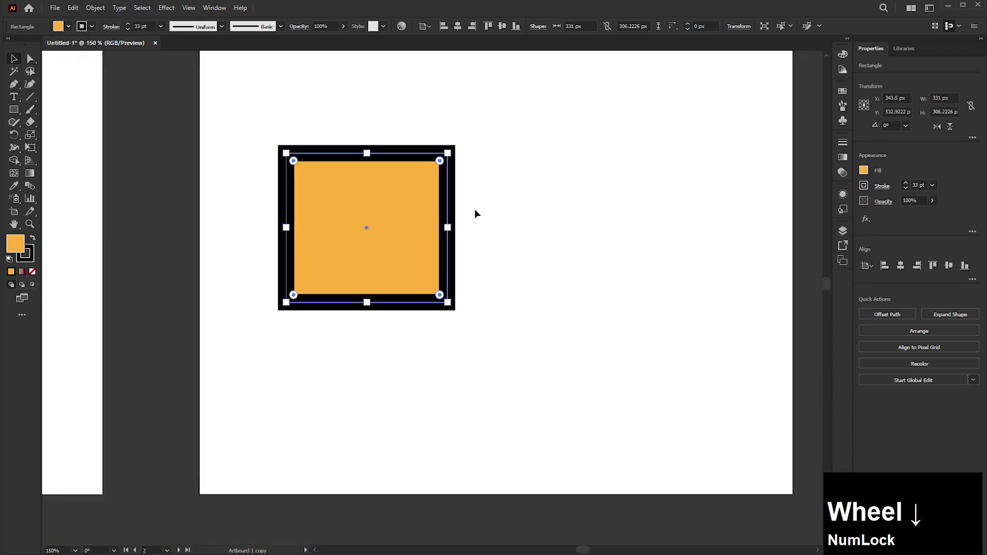
pyautogui.moveTo(511, 202); pyautogui.dragTo(469, 234)
pyautogui.click(98, 10)
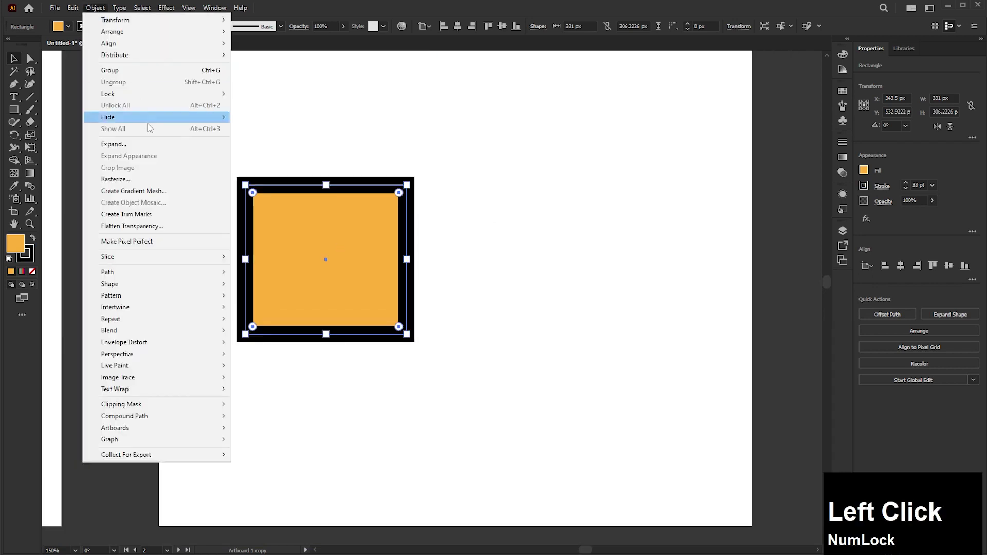
pyautogui.click(131, 146)
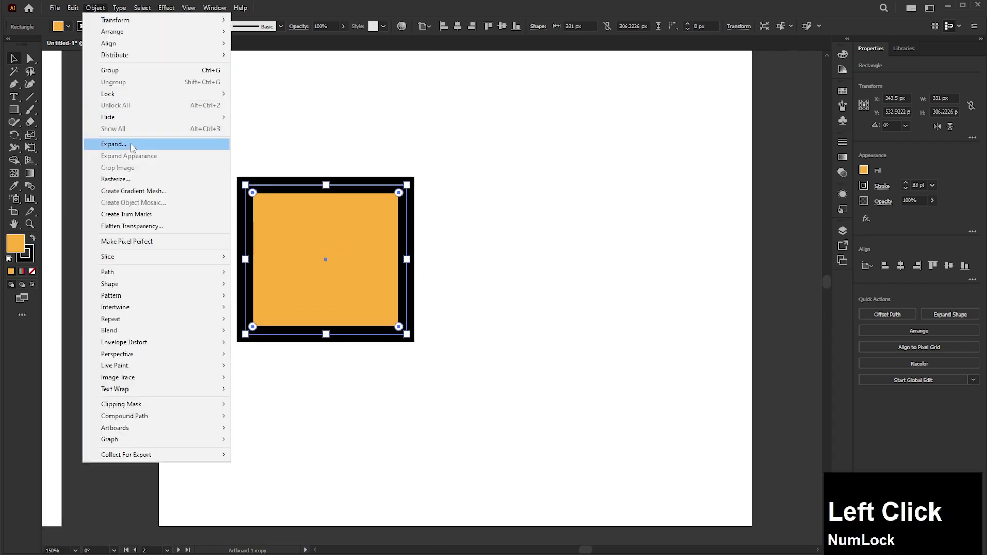
pyautogui.click(481, 342)
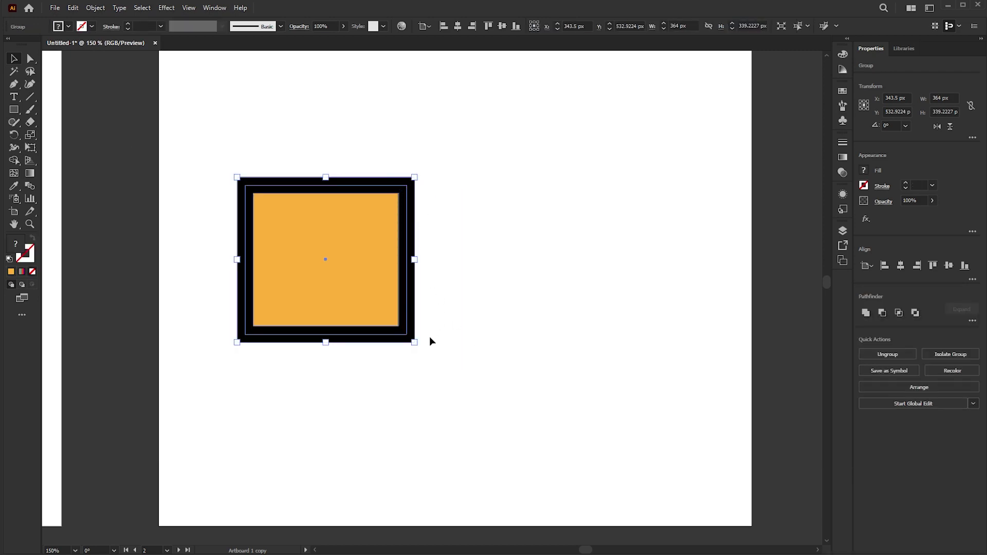
# Ungroup the expanded rectangle and move the black frame horizontally off the orange fill, to X about 792 px
pyautogui.scroll(1, 433, 213)
pyautogui.moveTo(478, 230); pyautogui.dragTo(449, 228)
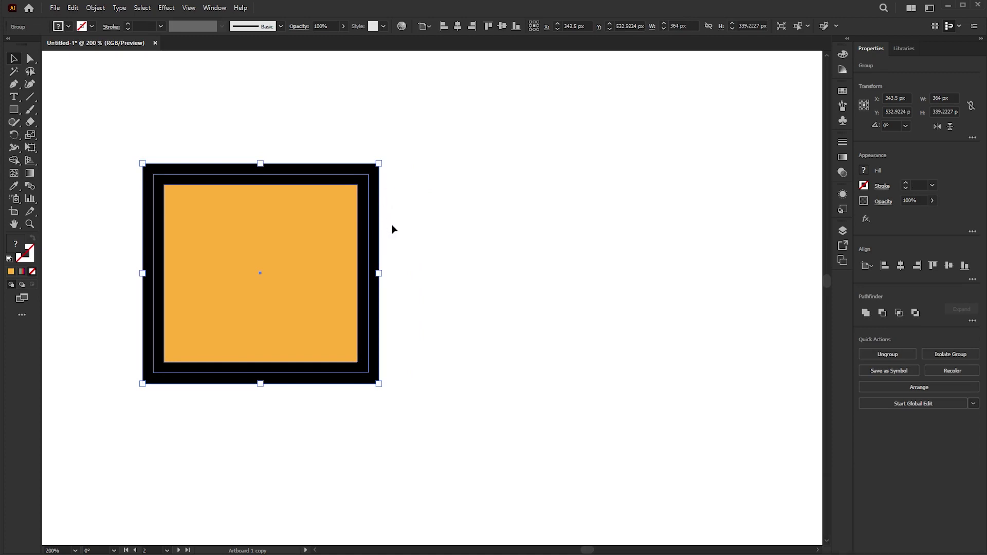
pyautogui.click(880, 354)
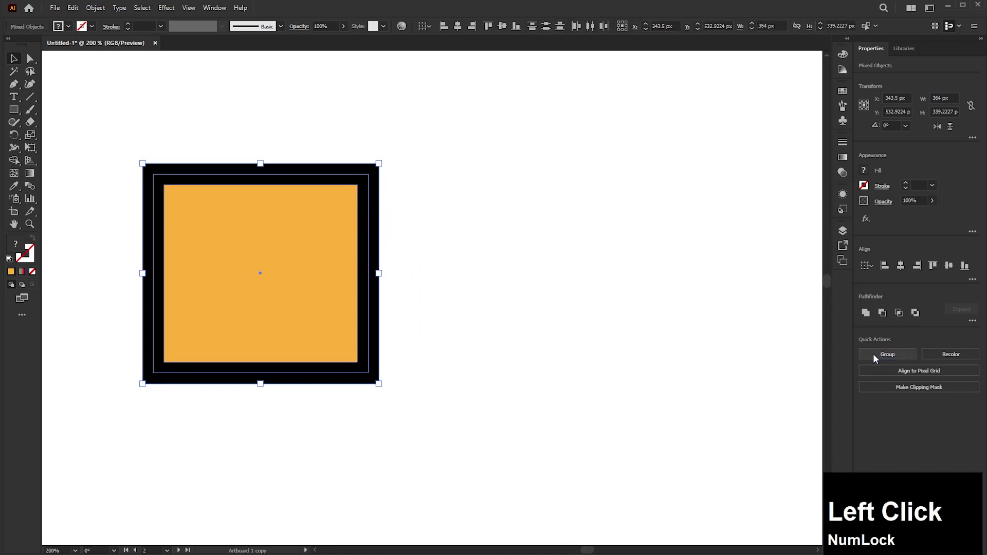
pyautogui.click(548, 282)
pyautogui.click(331, 177)
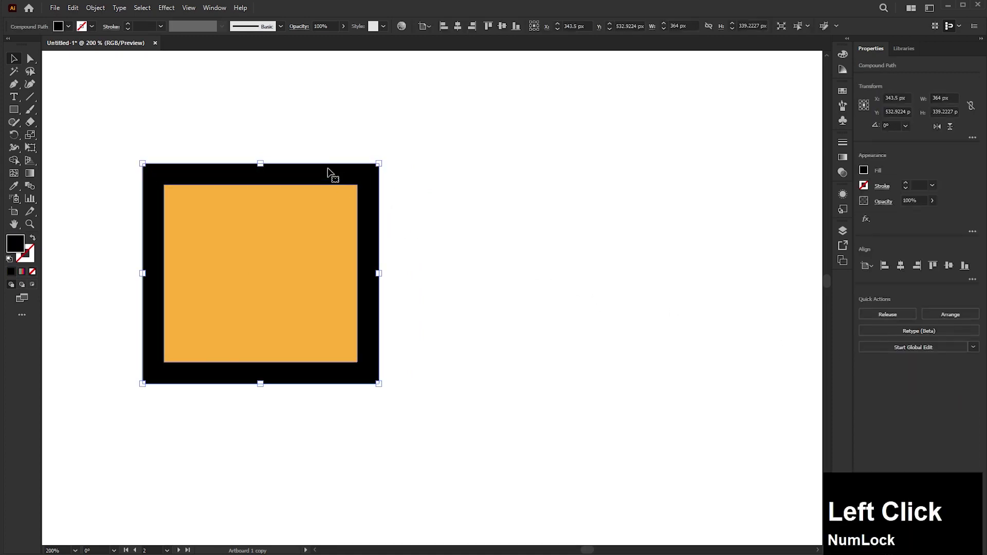
pyautogui.moveTo(289, 171); pyautogui.dragTo(575, 183)
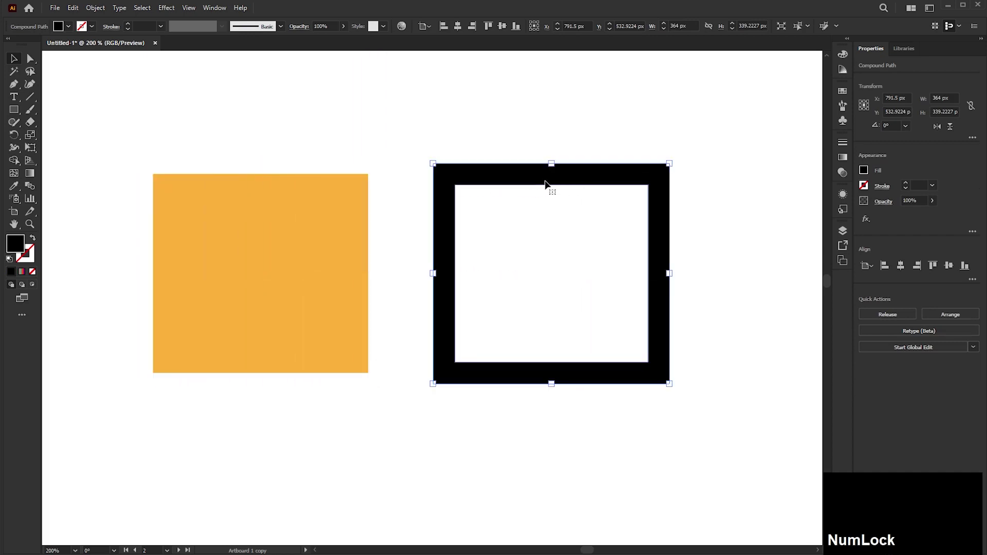
# Compare the orange rectangle and the separated black frame in Outline mode, and return to Preview
pyautogui.hotkey('ctrl', 'y')
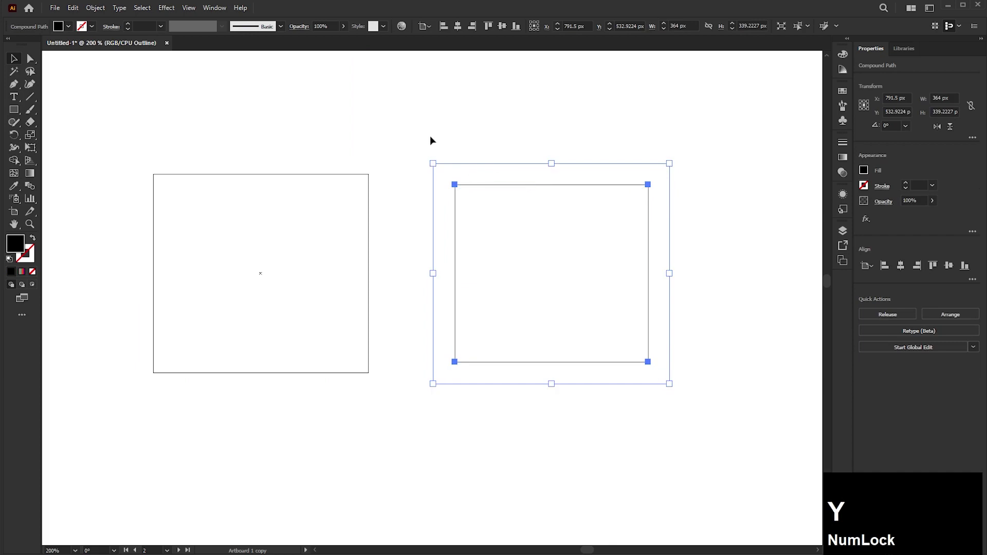
pyautogui.click(499, 159)
pyautogui.moveTo(576, 135); pyautogui.dragTo(471, 259)
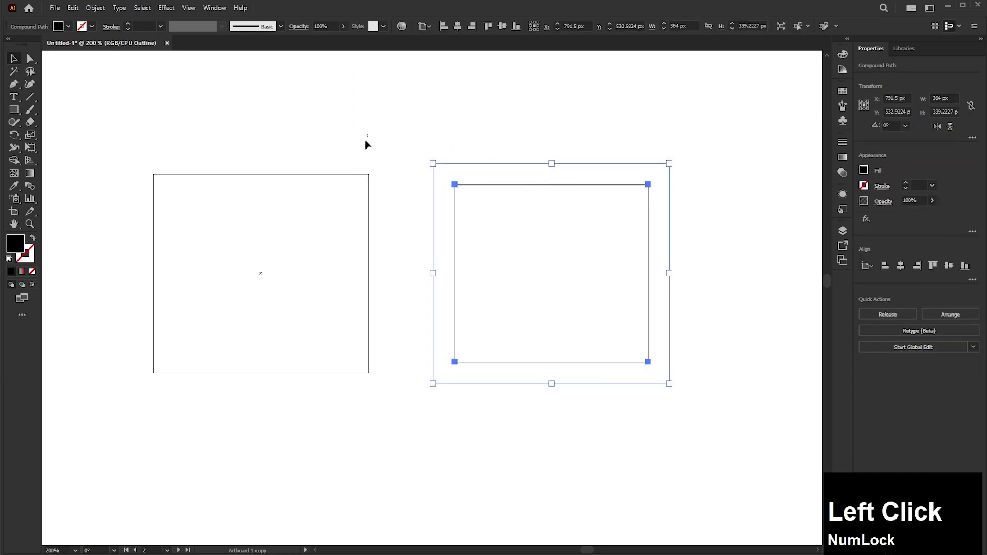
pyautogui.moveTo(367, 134); pyautogui.dragTo(135, 399)
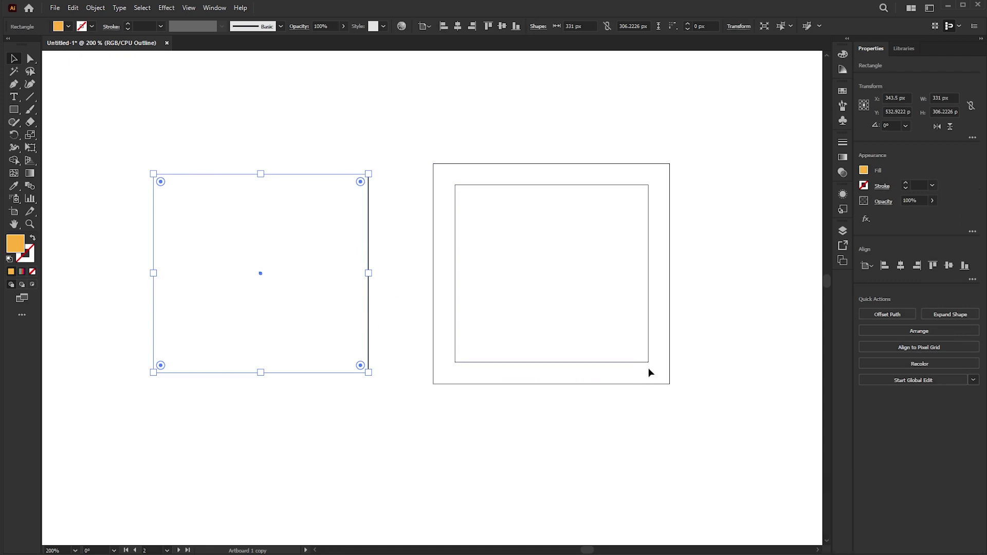
pyautogui.hotkey('ctrl', 'y')
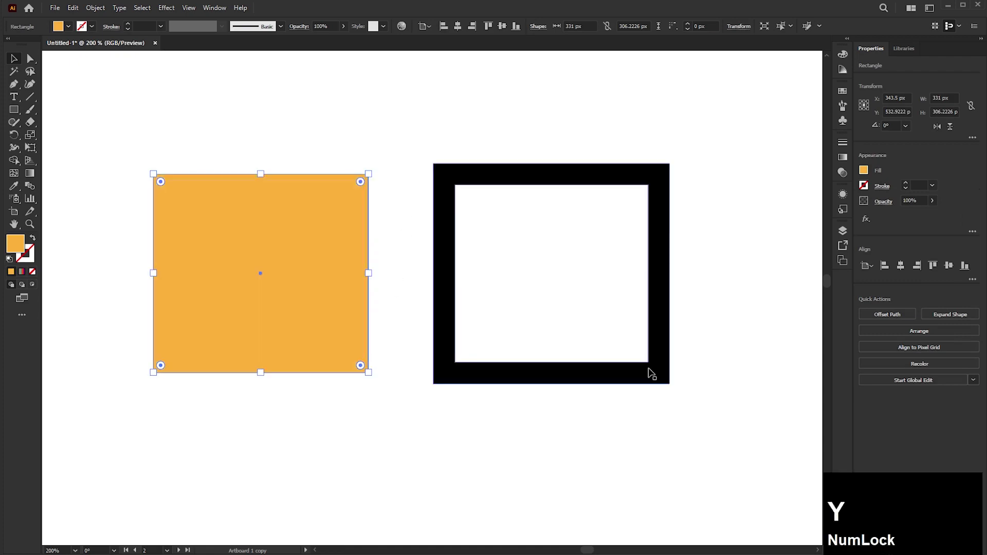
# Give the black frame a pink F2B6B6 stroke with a weight of 10 pt
pyautogui.click(521, 181)
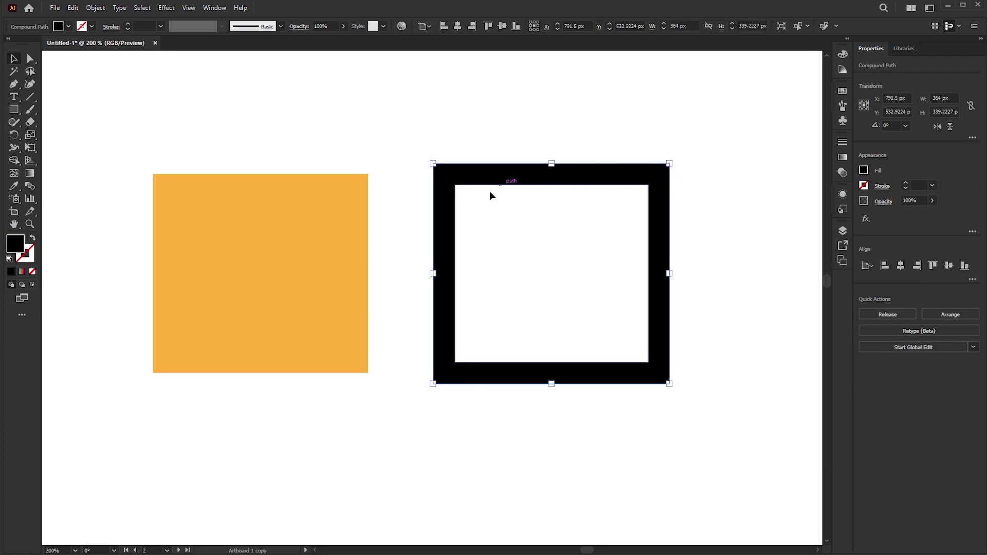
pyautogui.click(34, 262)
pyautogui.doubleClick(34, 262)
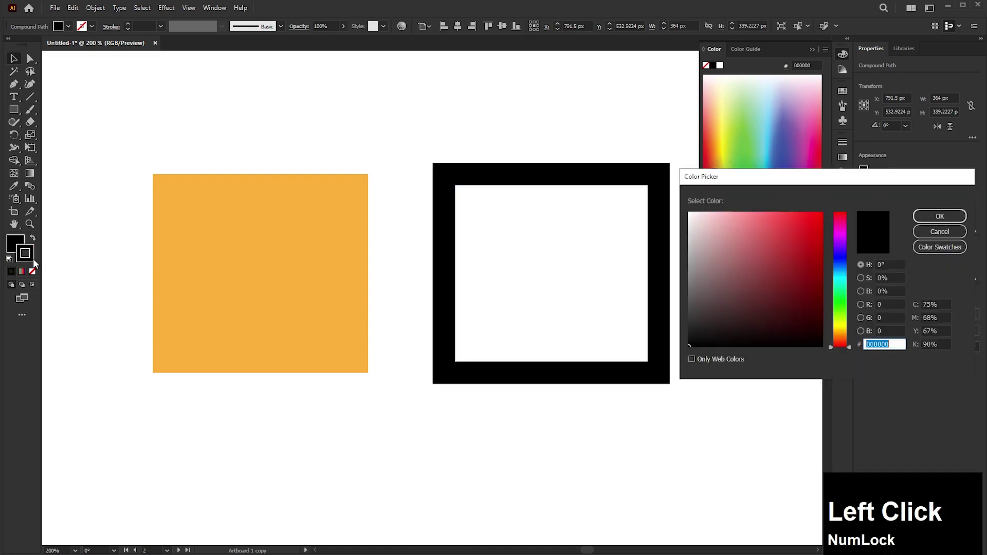
pyautogui.click(721, 219)
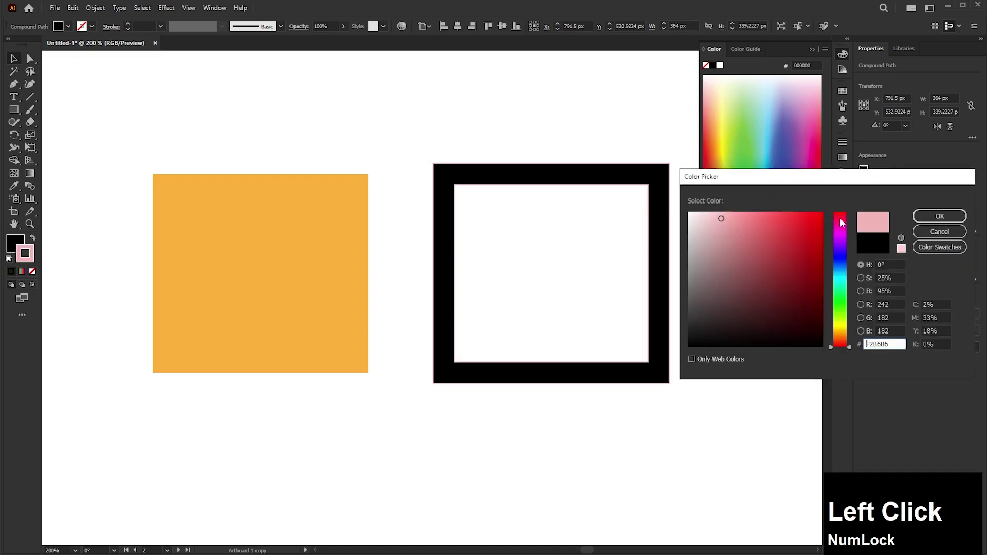
pyautogui.click(929, 215)
pyautogui.click(905, 182)
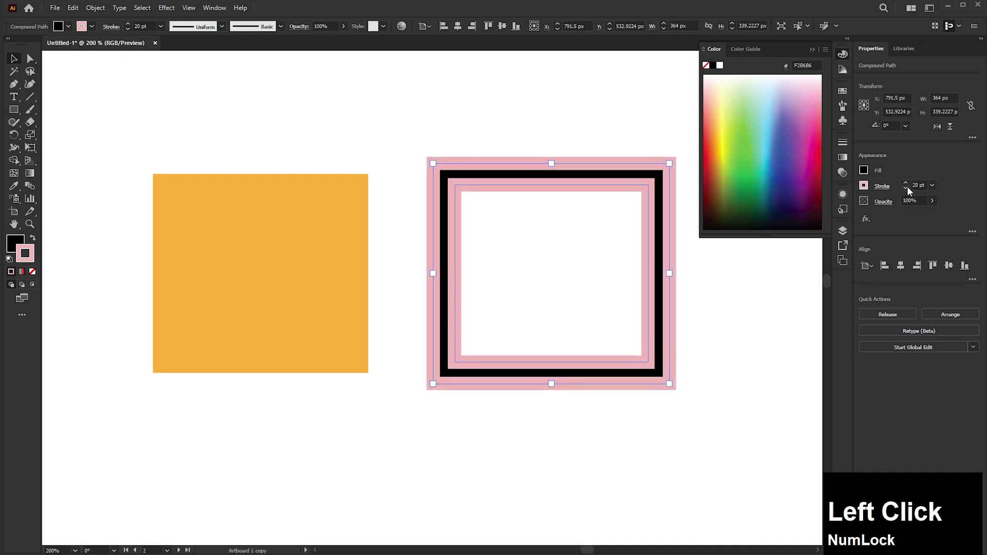
pyautogui.click(905, 188)
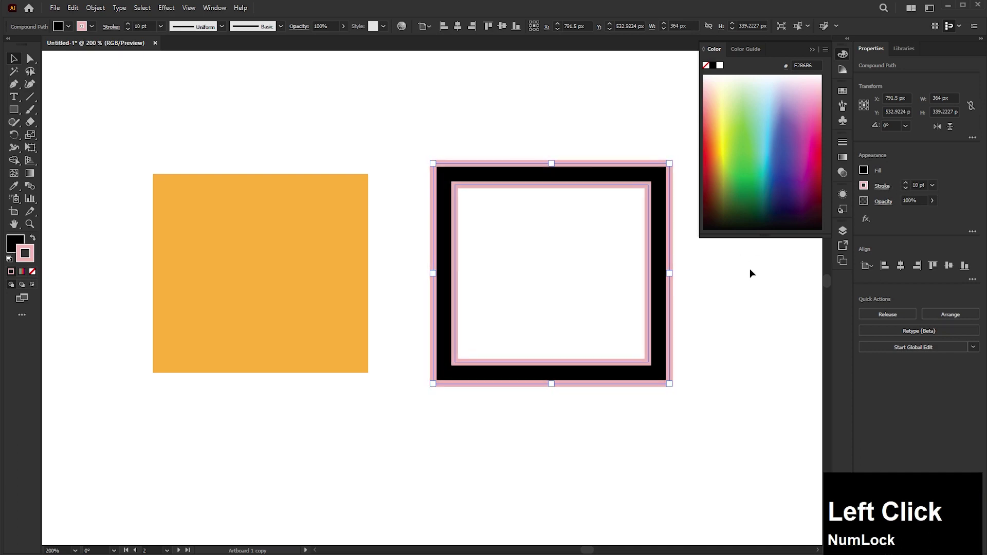
# Expand the pink-stroked black frame with both Fill and Stroke enabled
pyautogui.click(743, 255)
pyautogui.click(641, 176)
pyautogui.click(96, 8)
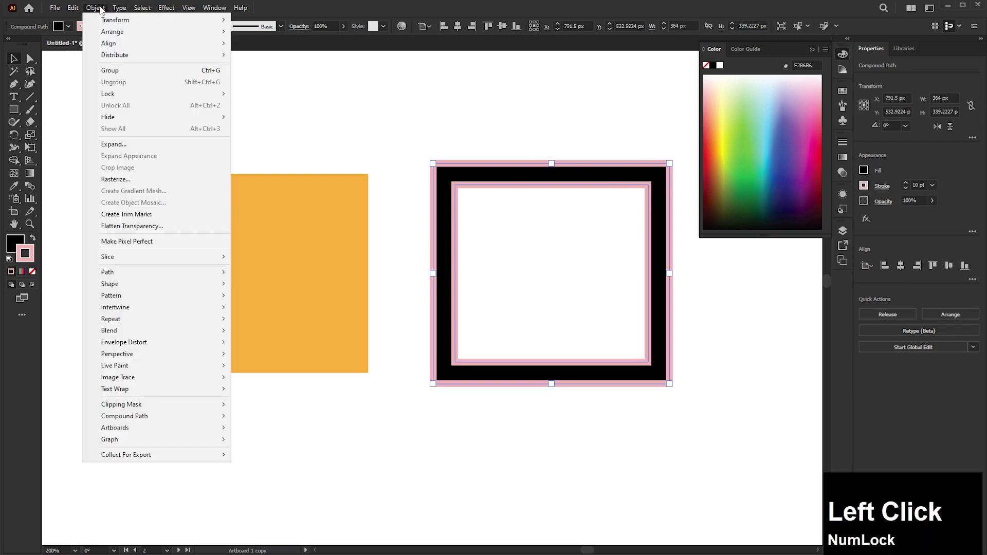
pyautogui.click(117, 145)
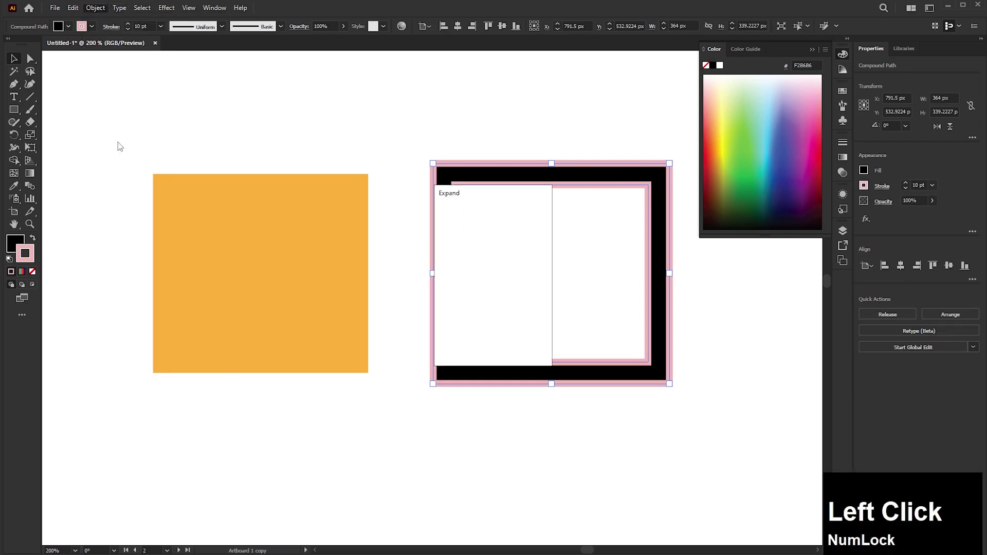
pyautogui.moveTo(510, 203); pyautogui.dragTo(344, 183)
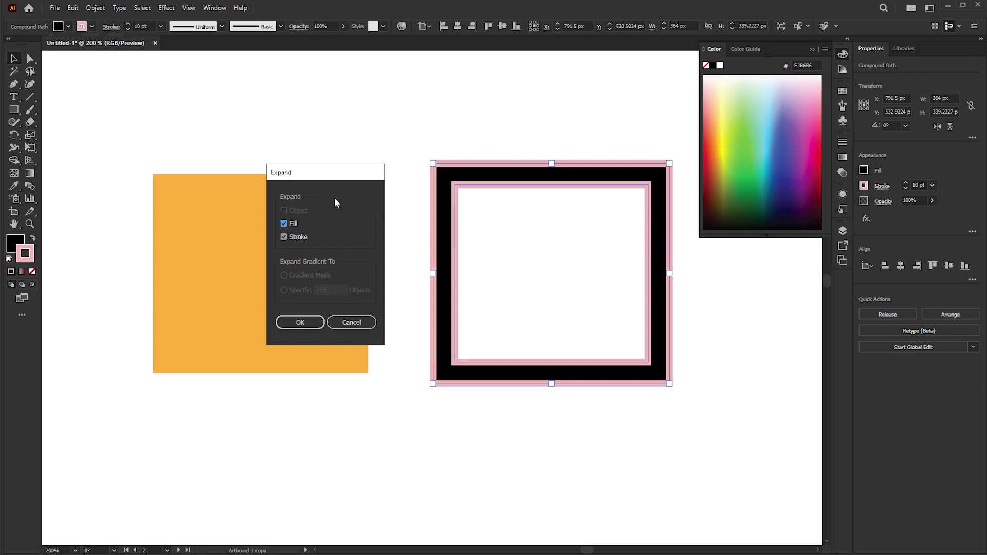
pyautogui.click(300, 322)
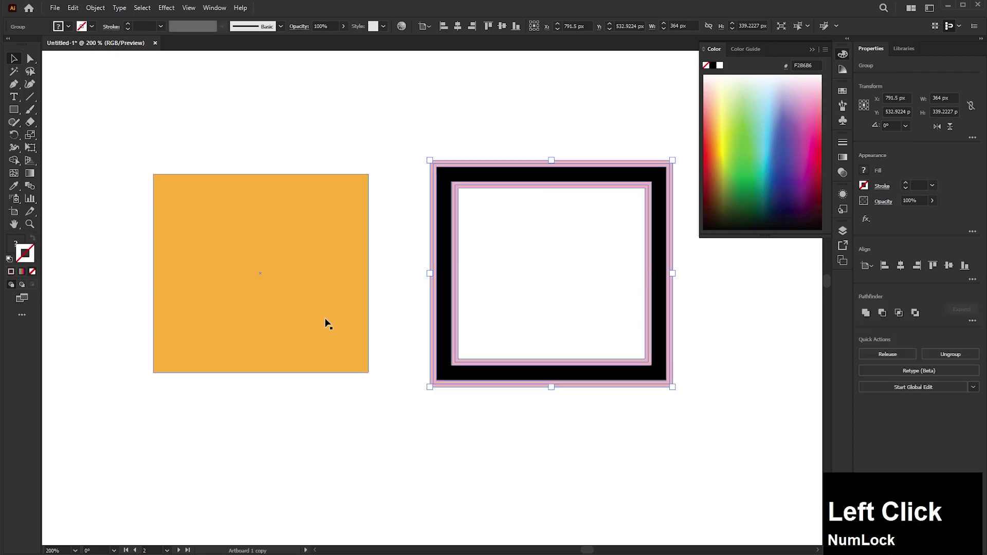
# Ungroup the expanded frame, move its pink outlines beside the black frame to X about 1196 px, and collapse the colour controls
pyautogui.click(937, 352)
pyautogui.click(702, 313)
pyautogui.moveTo(683, 291); pyautogui.dragTo(489, 284)
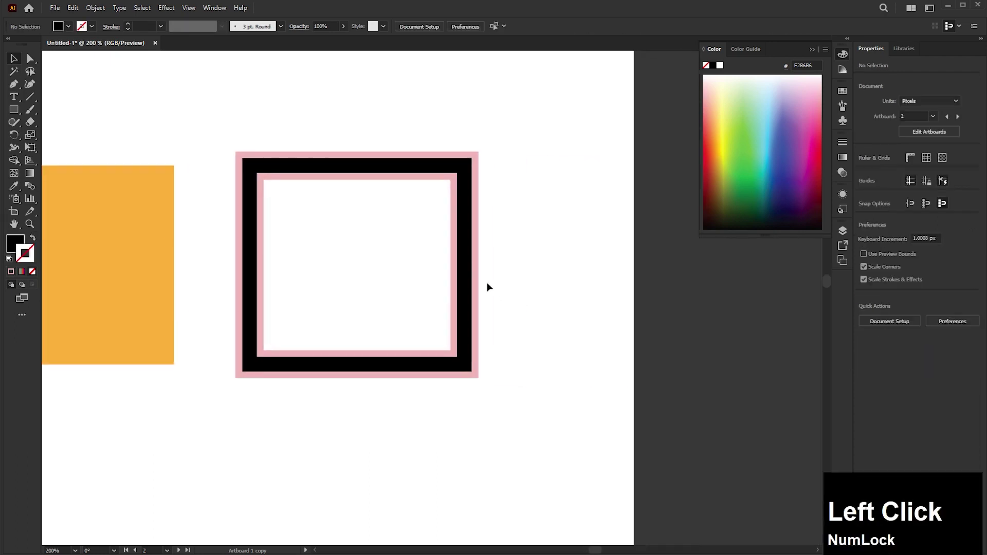
pyautogui.moveTo(454, 162); pyautogui.dragTo(692, 162)
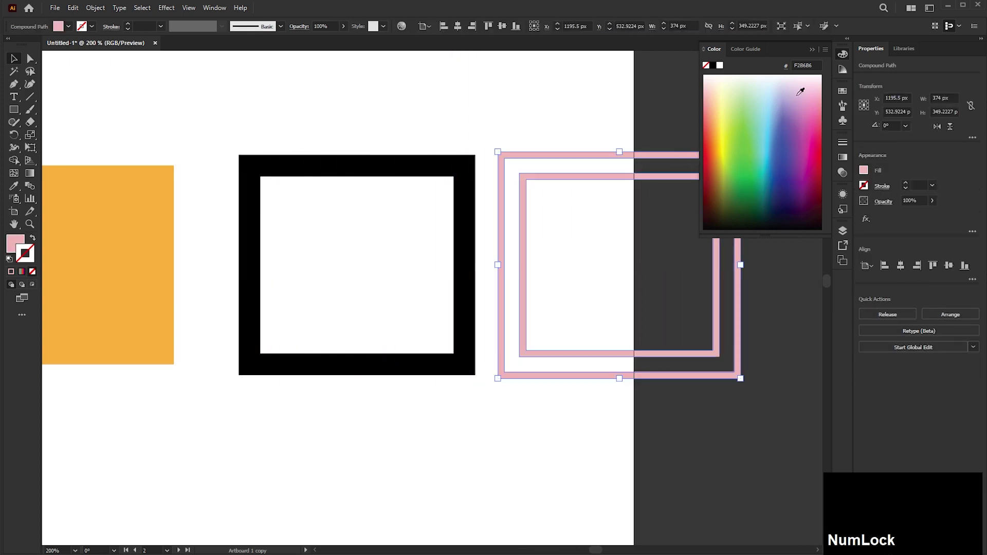
pyautogui.click(812, 50)
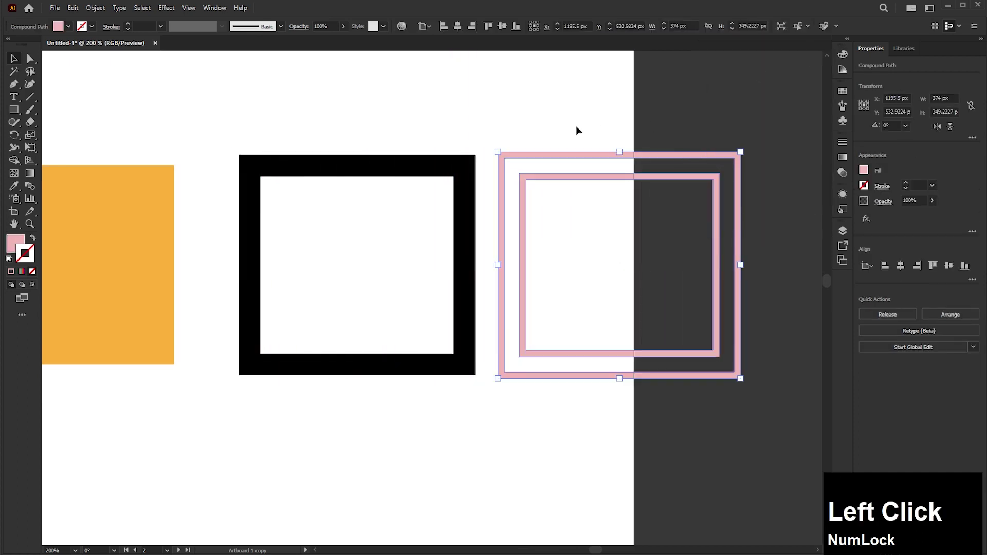
# Deselect the pink outlines, view the three separated shapes, and go to the artboard with the borderless gradient rectangle
pyautogui.click(464, 143)
pyautogui.scroll(-2, 507, 168)
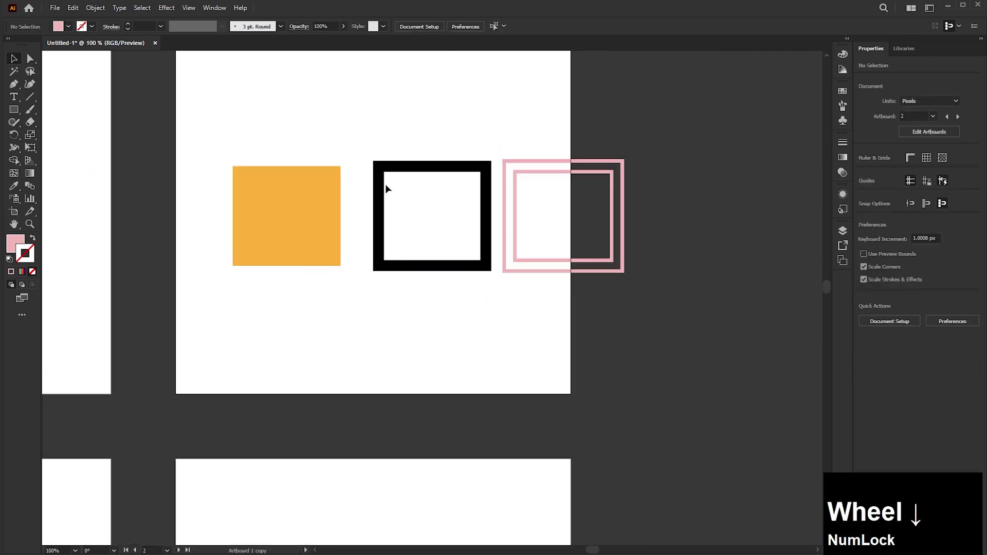
pyautogui.moveTo(258, 272); pyautogui.dragTo(364, 270)
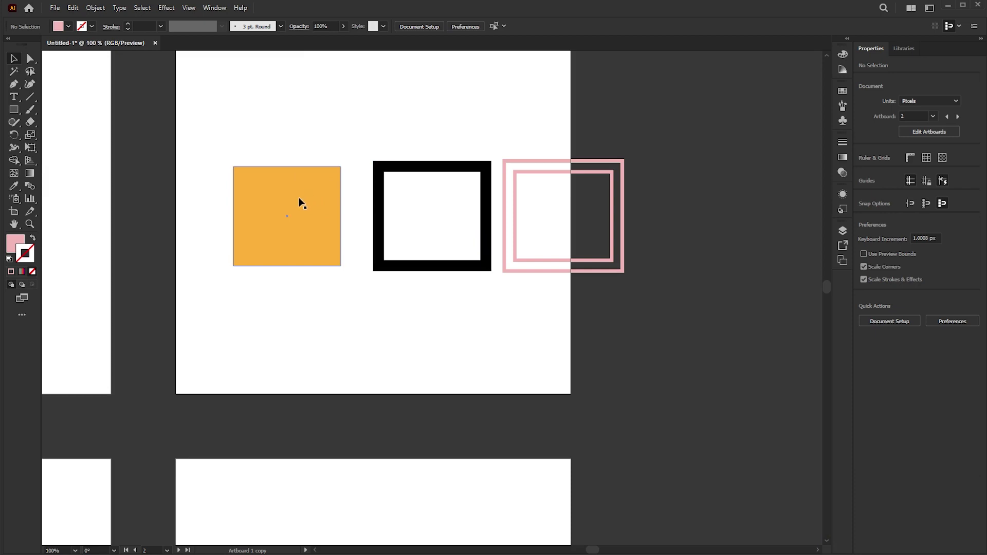
pyautogui.press('space')
pyautogui.moveTo(45, 379); pyautogui.dragTo(423, 237)
pyautogui.moveTo(334, 288); pyautogui.dragTo(430, 89)
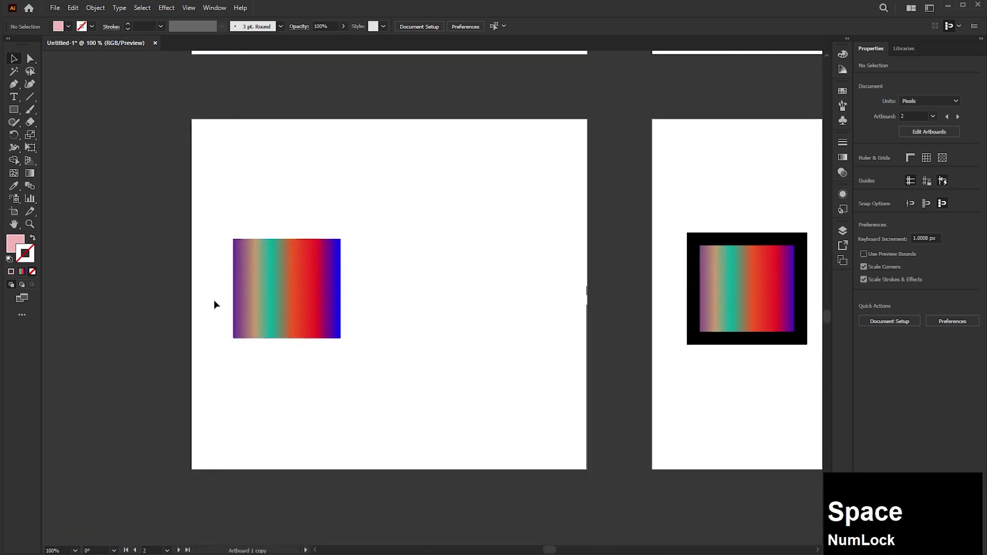
# Expand the borderless gradient rectangle with Fill enabled, converting the gradient to 255 specified objects
pyautogui.scroll(2, 214, 301)
pyautogui.press('space')
pyautogui.moveTo(353, 238); pyautogui.dragTo(249, 260)
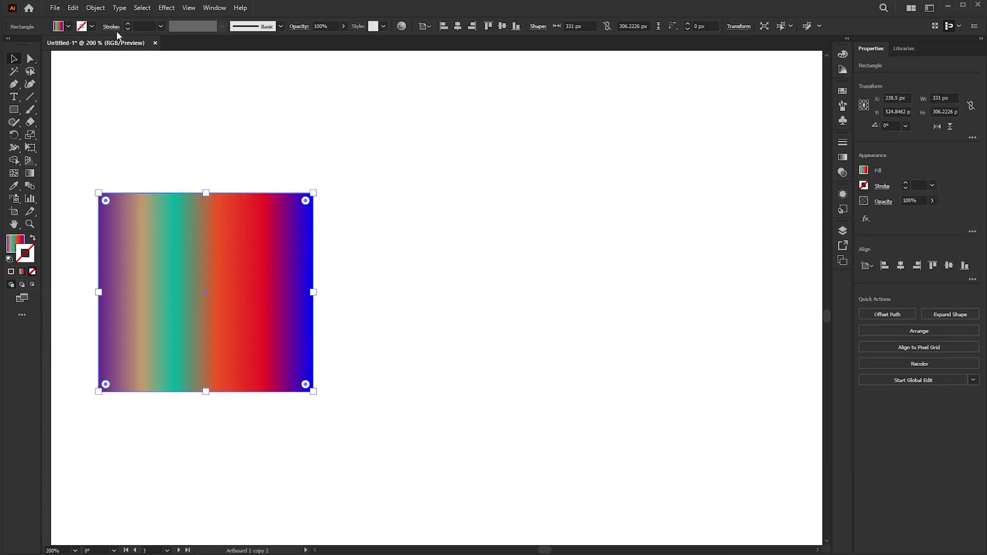
pyautogui.click(96, 8)
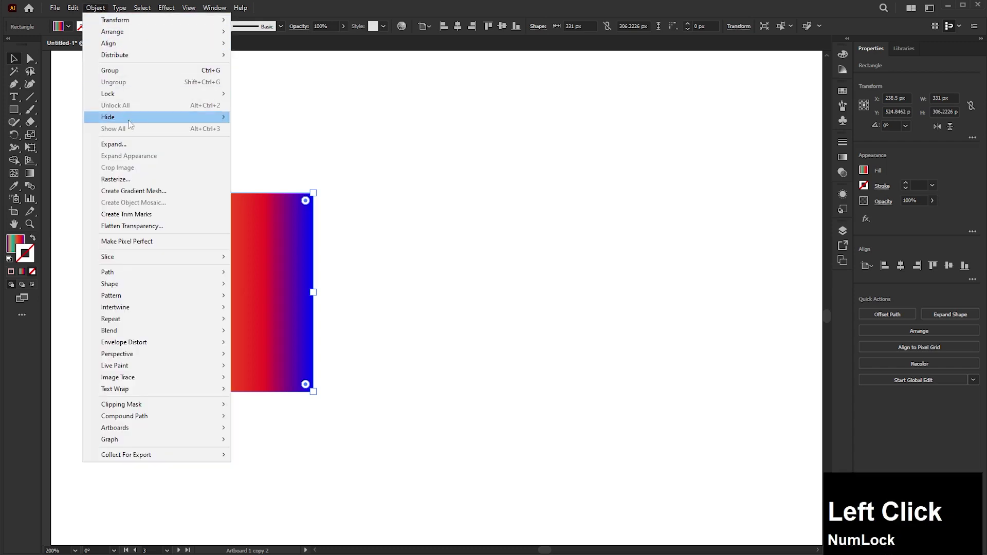
pyautogui.click(133, 146)
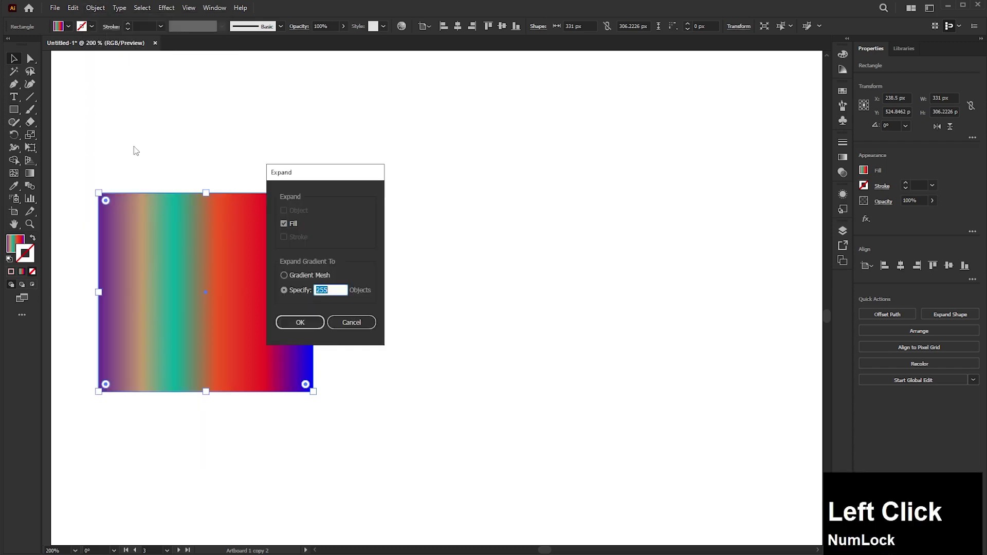
pyautogui.moveTo(320, 176); pyautogui.dragTo(407, 164)
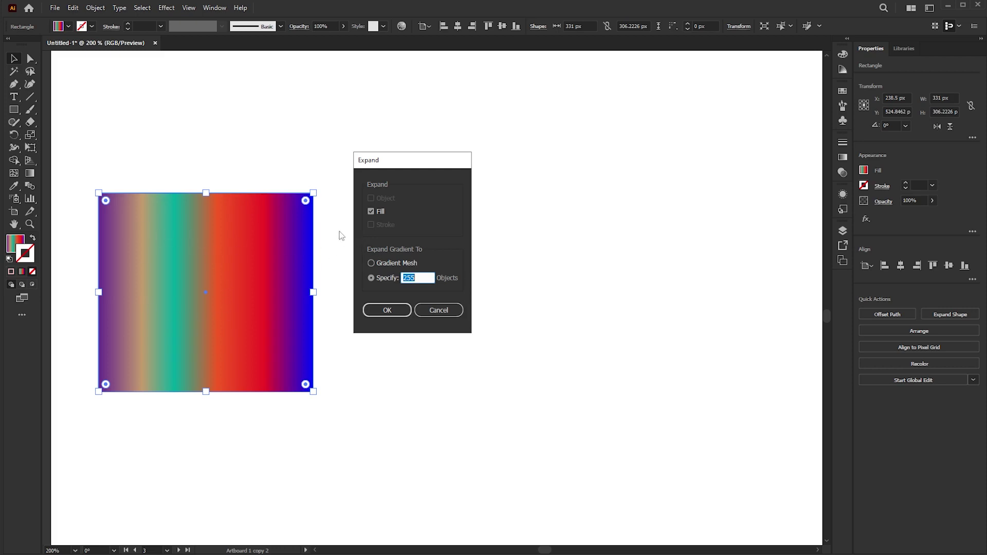
pyautogui.click(388, 310)
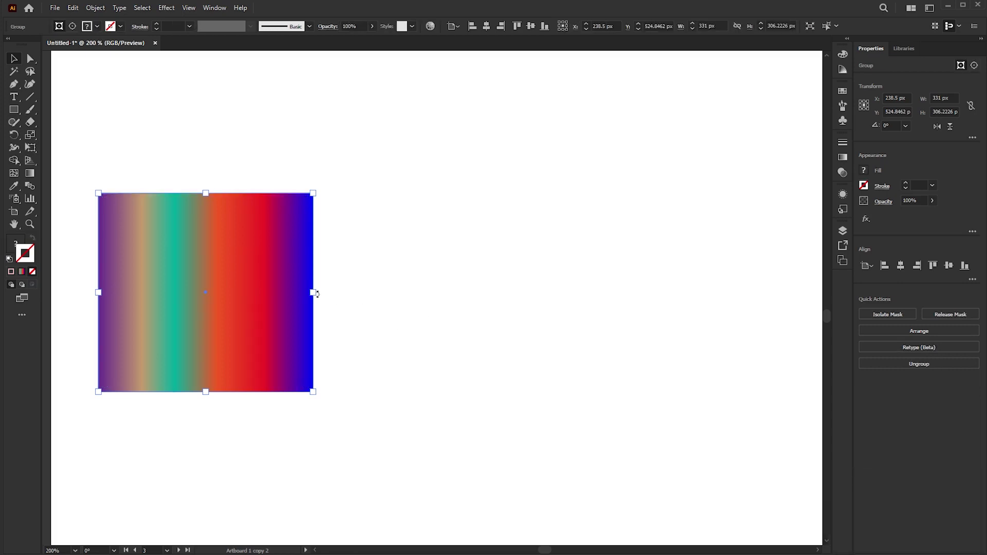
# Try moving the expanded gradient group, then undo the move and the expansion
pyautogui.click(371, 301)
pyautogui.click(247, 271)
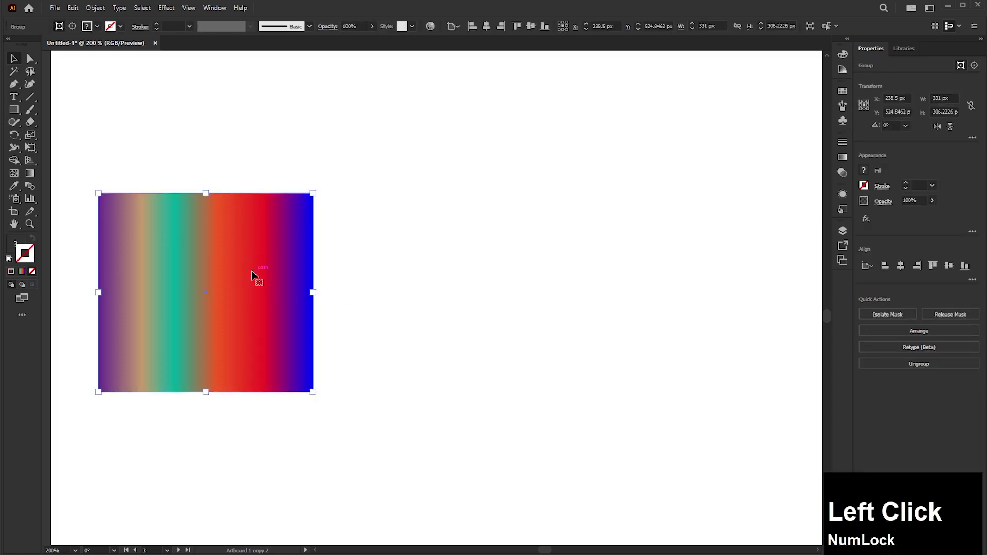
pyautogui.moveTo(162, 262); pyautogui.dragTo(244, 259)
pyautogui.hotkey('ctrl', 'z')
pyautogui.hotkey('ctrl', 'z')
pyautogui.hotkey('ctrl', 'z')
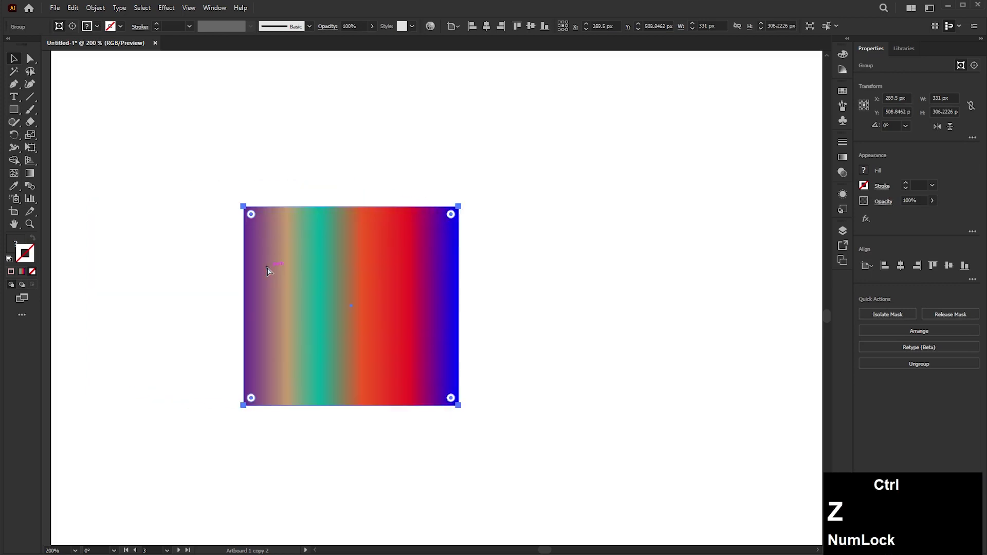
pyautogui.hotkey('ctrl', 'z')
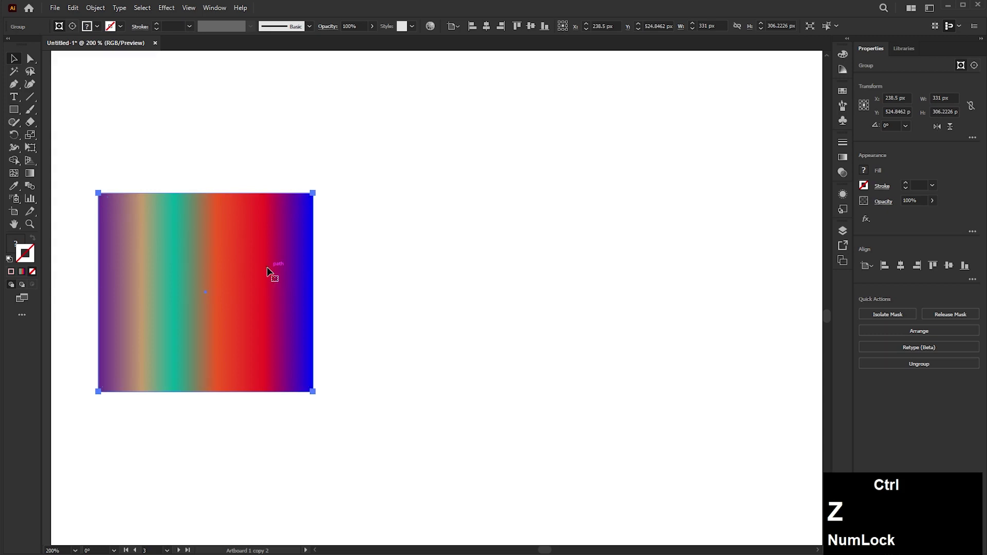
pyautogui.hotkey('ctrl', 'z')
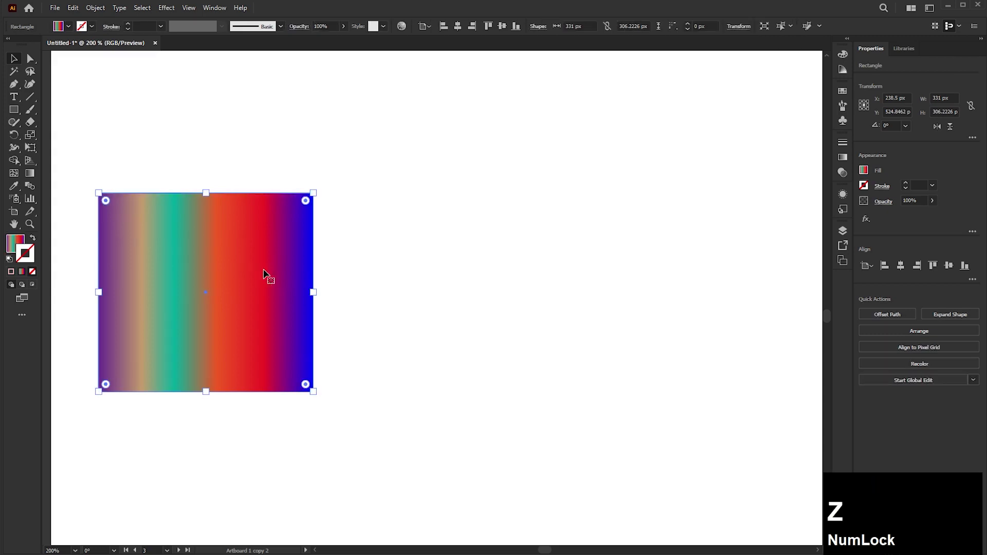
# Check the borderless gradient rectangle's outline view and expand its fill into 255 objects
pyautogui.hotkey('ctrl', 'y')
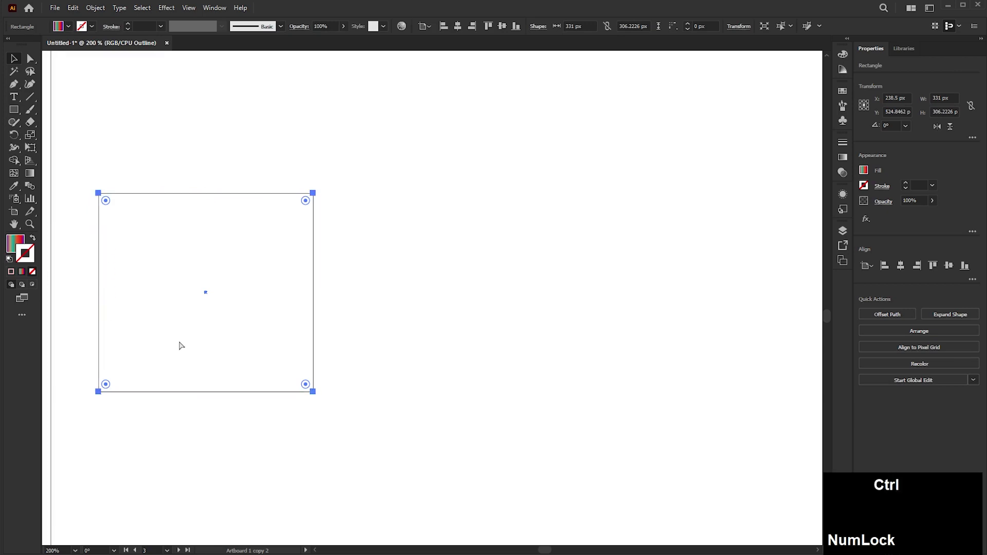
pyautogui.hotkey('ctrl', 'y')
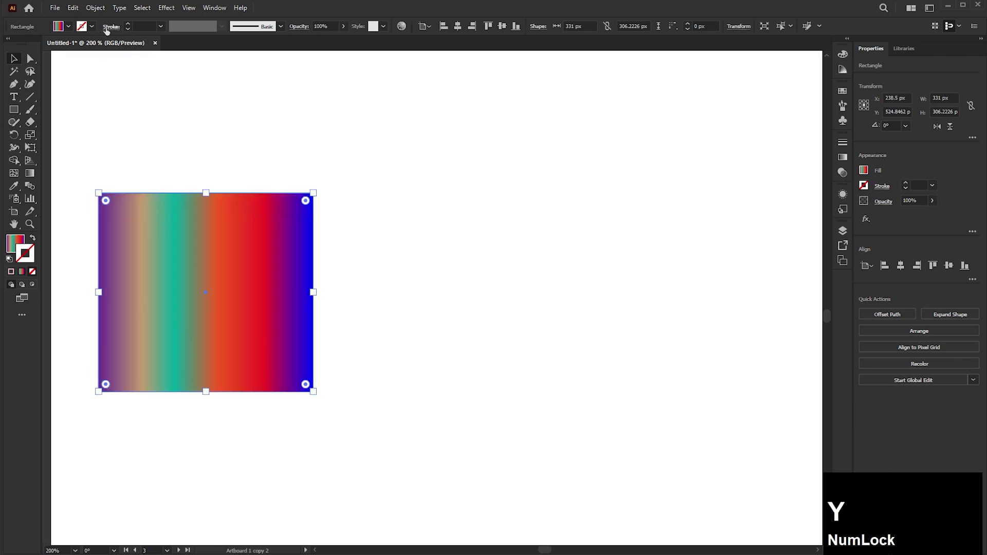
pyautogui.click(97, 9)
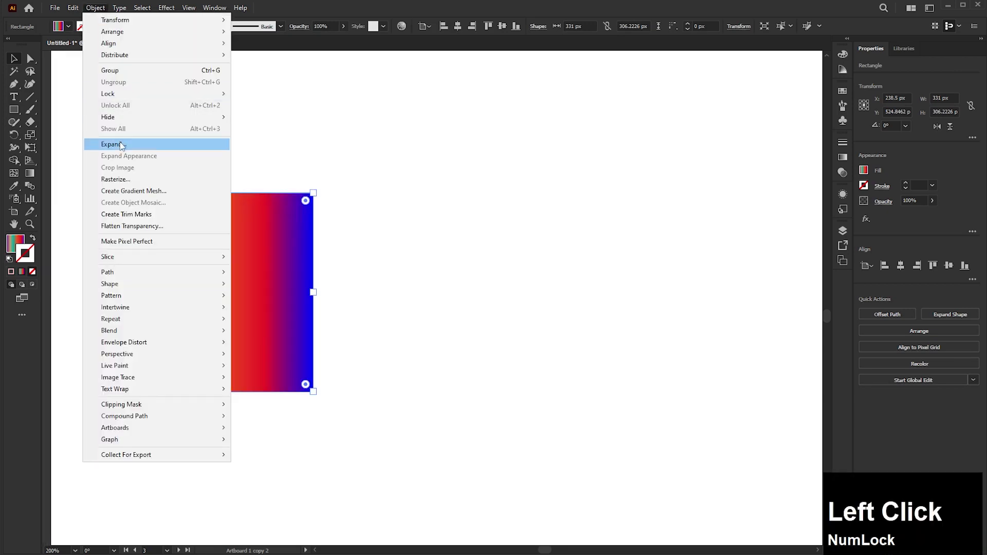
pyautogui.click(121, 143)
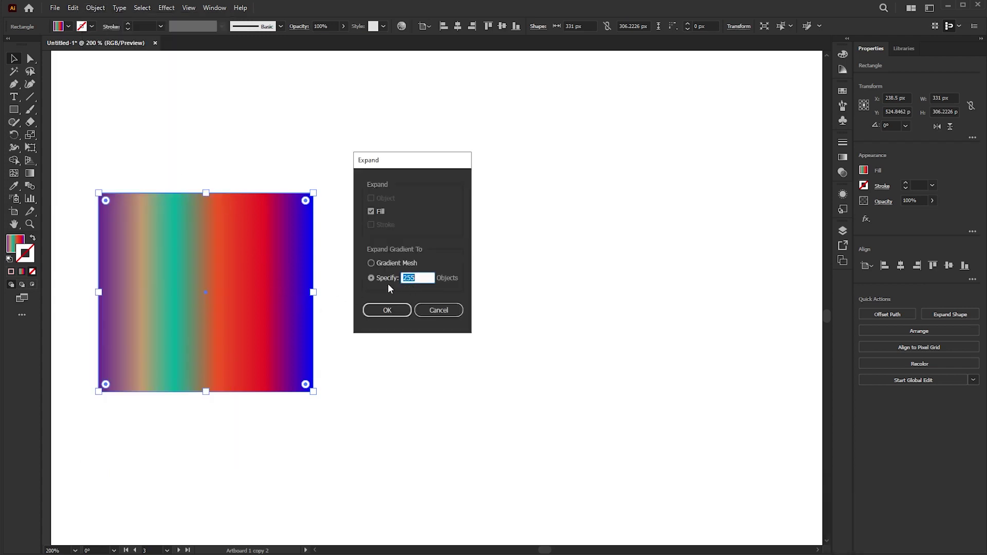
pyautogui.click(386, 309)
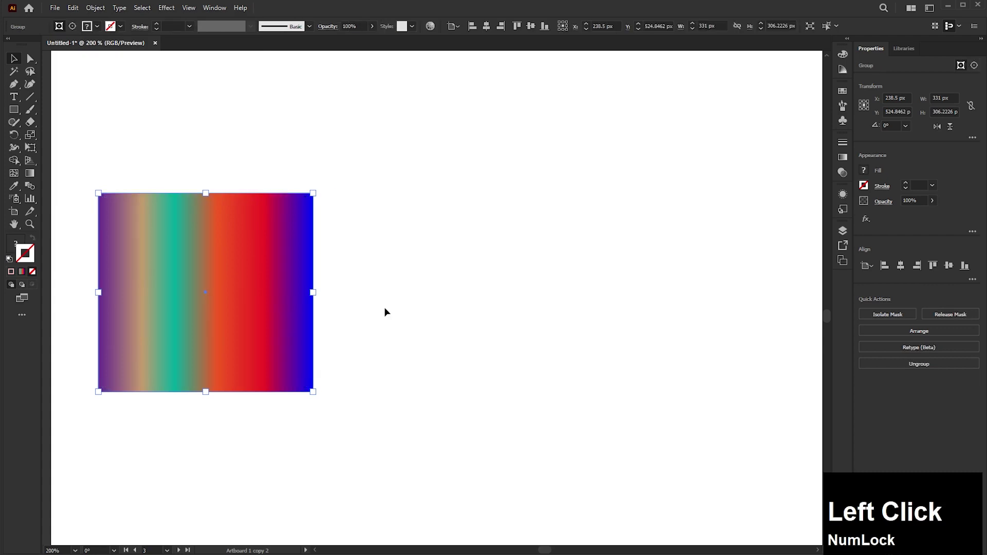
# Examine the expanded gradient's individual strips in outline view, then restore the colour preview
pyautogui.hotkey('ctrl', 'y')
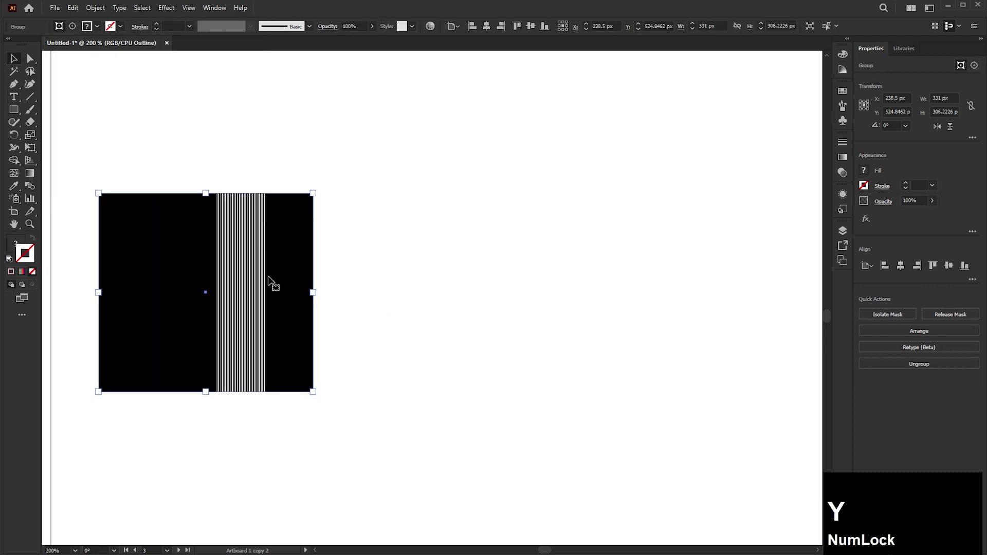
pyautogui.scroll(5, 235, 270)
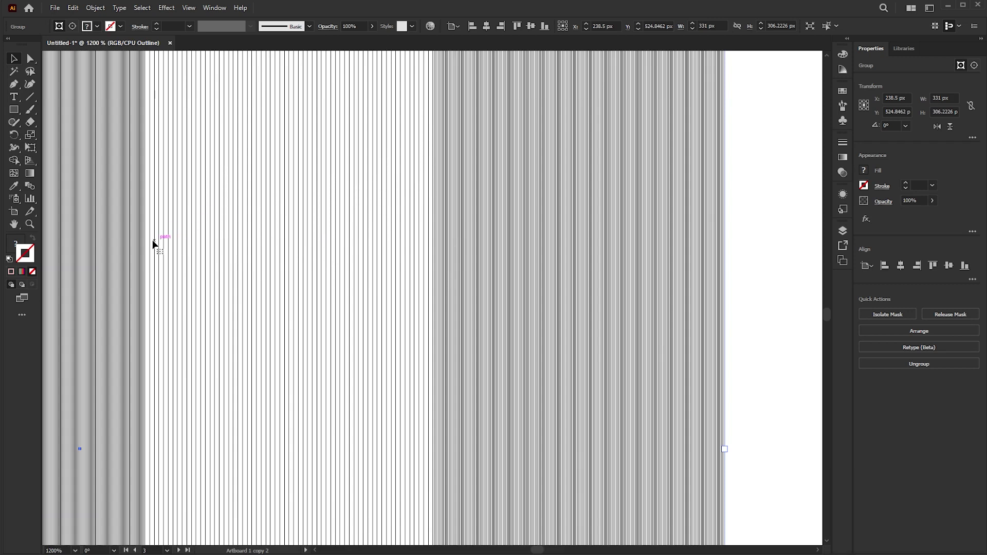
pyautogui.hotkey('ctrl', 'y')
pyautogui.scroll(-5, 249, 270)
# Move the expanded gradient group slightly to X 240.5 px, Y about 512.85 px, and release its clipping mask
pyautogui.moveTo(248, 265); pyautogui.dragTo(255, 245)
pyautogui.click(425, 288)
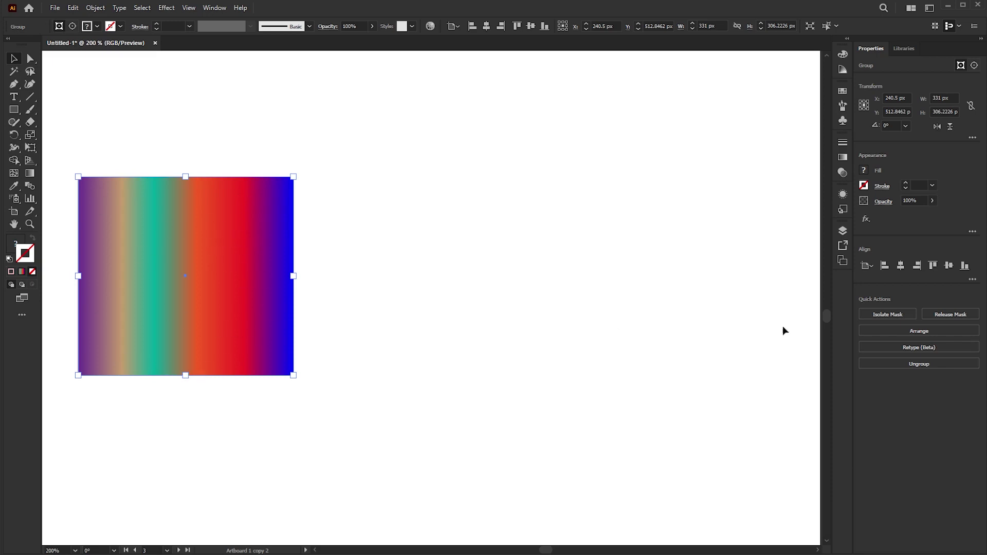
pyautogui.click(956, 315)
pyautogui.click(381, 240)
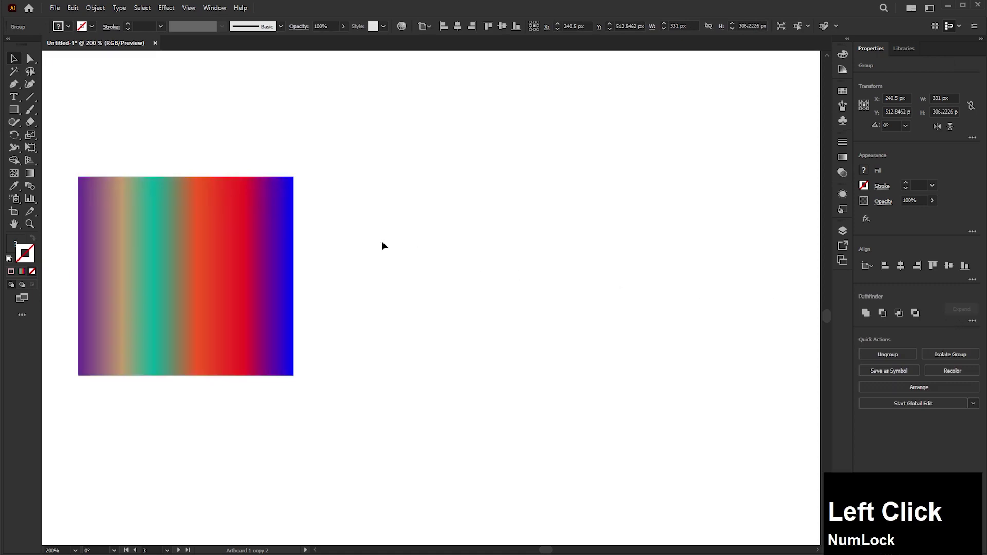
# Move the unmasked gradient group to X 430.5 px, Y about 505.85 px, ungroup it and deselect the strips
pyautogui.moveTo(183, 176); pyautogui.dragTo(305, 171)
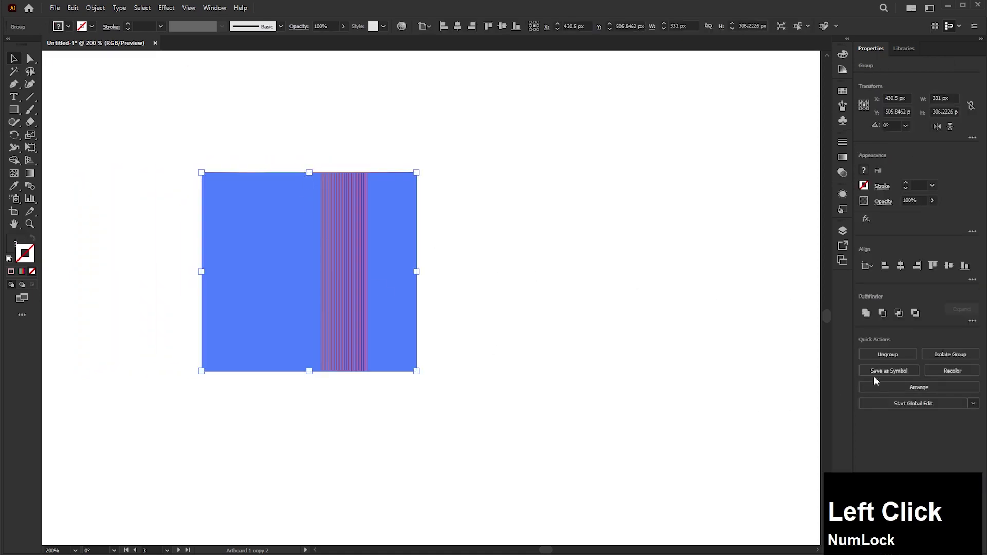
pyautogui.click(884, 353)
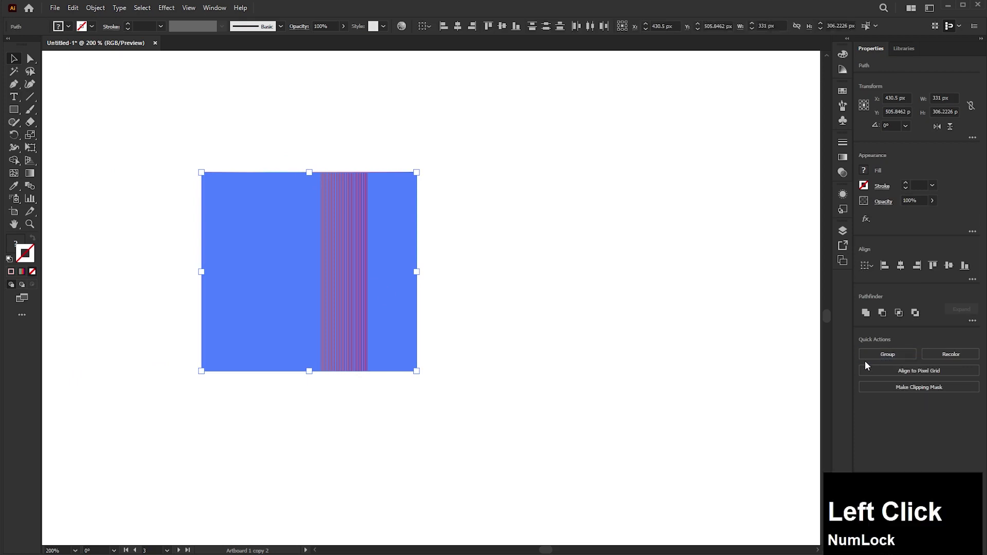
pyautogui.click(531, 304)
# Pull individual colour strips up beyond the gradient rectangle's upper edge, working from the blue area towards the red
pyautogui.click(404, 242)
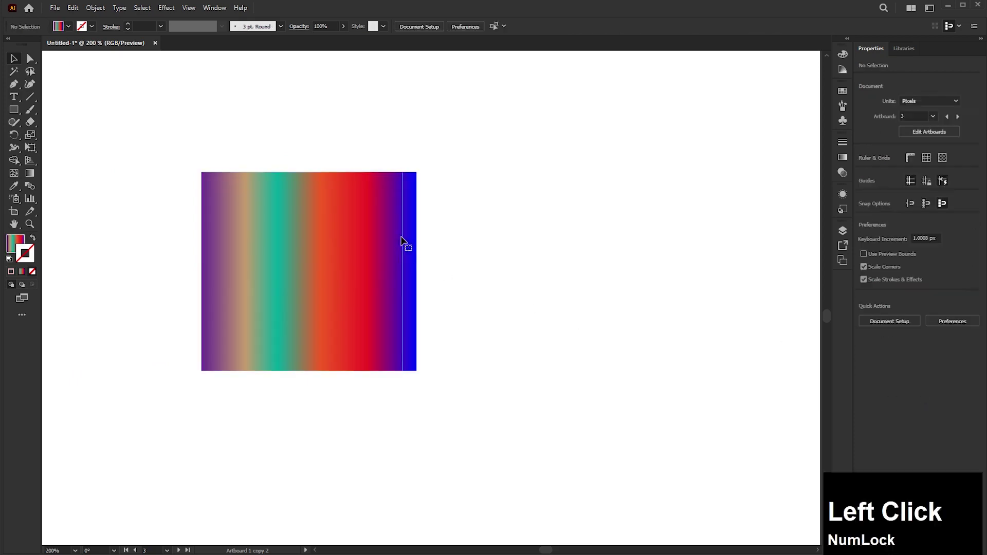
pyautogui.scroll(6, 410, 257)
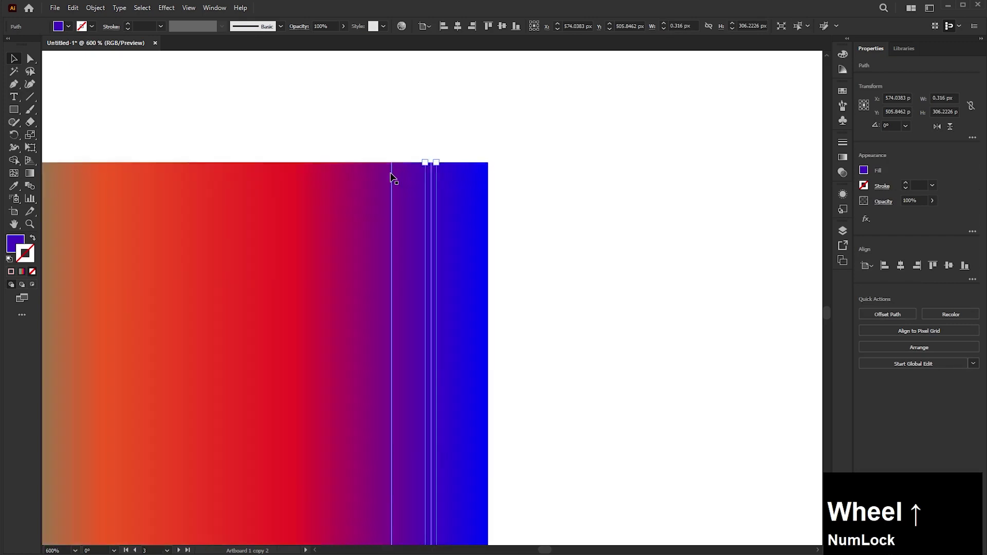
pyautogui.scroll(4, 480, 150)
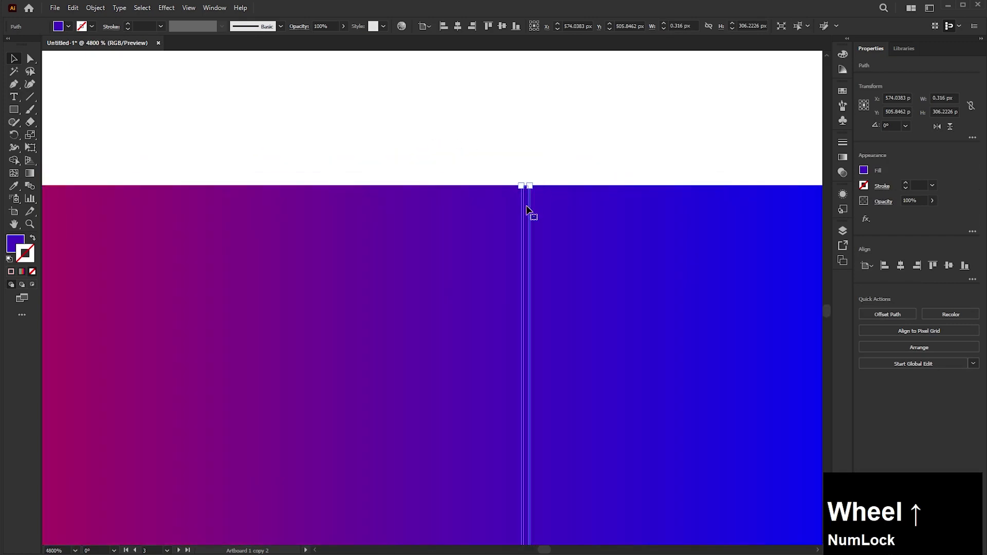
pyautogui.moveTo(531, 214); pyautogui.dragTo(515, 115)
pyautogui.moveTo(555, 192); pyautogui.dragTo(576, 118)
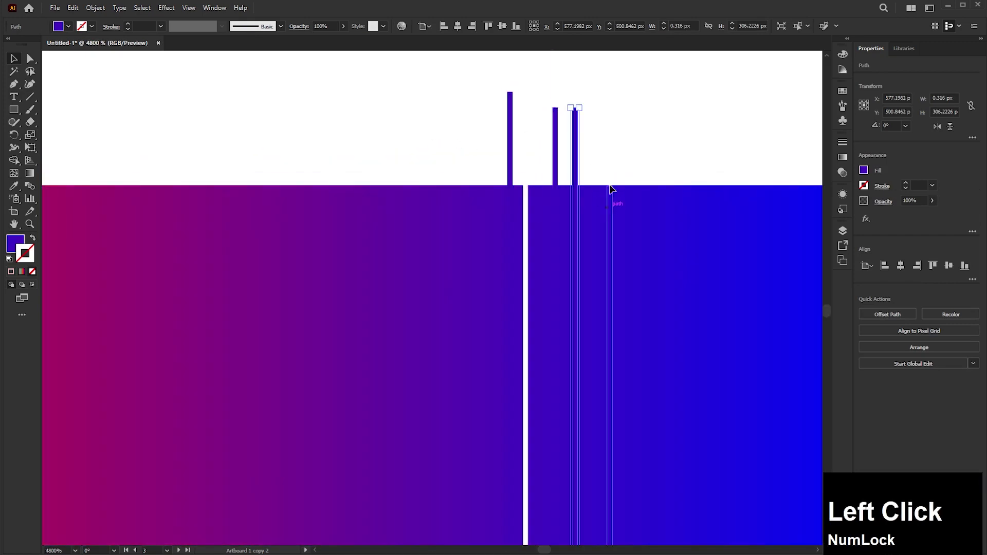
pyautogui.moveTo(610, 189); pyautogui.dragTo(611, 112)
pyautogui.moveTo(654, 197); pyautogui.dragTo(671, 101)
pyautogui.moveTo(462, 200); pyautogui.dragTo(478, 106)
pyautogui.moveTo(349, 259); pyautogui.dragTo(365, 136)
pyautogui.moveTo(255, 254); pyautogui.dragTo(286, 129)
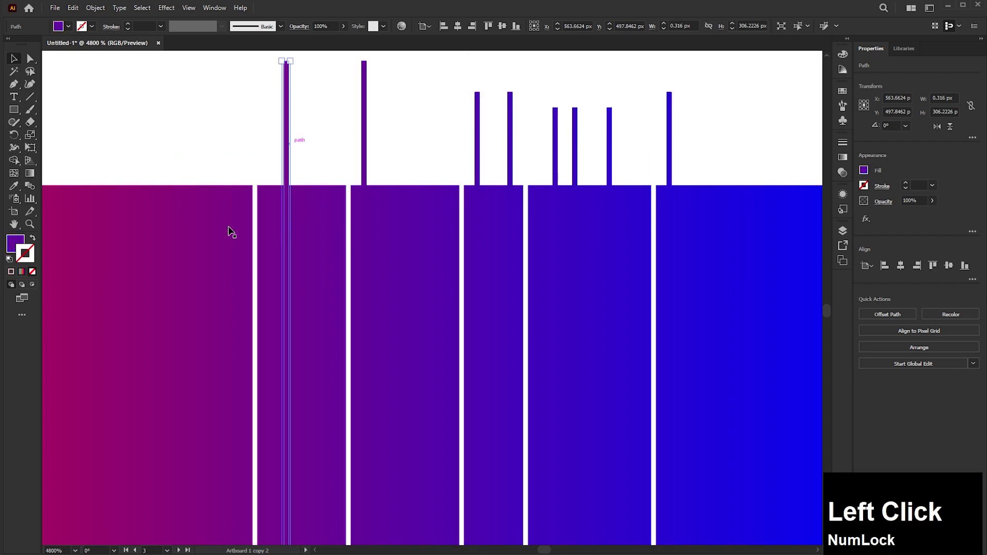
pyautogui.moveTo(186, 247); pyautogui.dragTo(218, 137)
pyautogui.moveTo(147, 281); pyautogui.dragTo(178, 187)
pyautogui.moveTo(141, 305); pyautogui.dragTo(370, 368)
pyautogui.moveTo(287, 312); pyautogui.dragTo(319, 218)
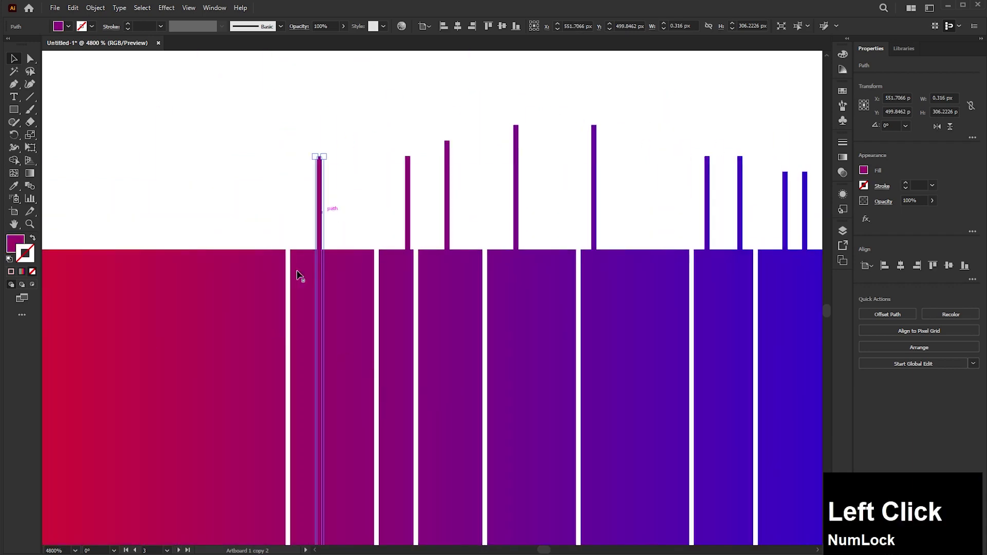
pyautogui.moveTo(244, 258); pyautogui.dragTo(244, 133)
pyautogui.moveTo(178, 316); pyautogui.dragTo(210, 192)
pyautogui.moveTo(137, 331); pyautogui.dragTo(168, 222)
# Examine the raised strips and the gaps they leave, both against the whole gradient rectangle and in close-up
pyautogui.scroll(-6, 272, 330)
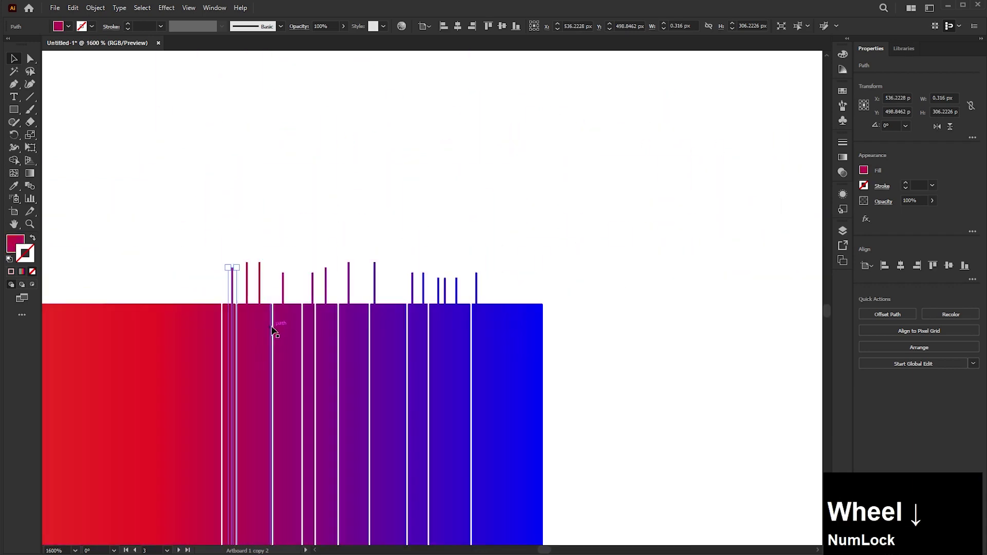
pyautogui.press('space')
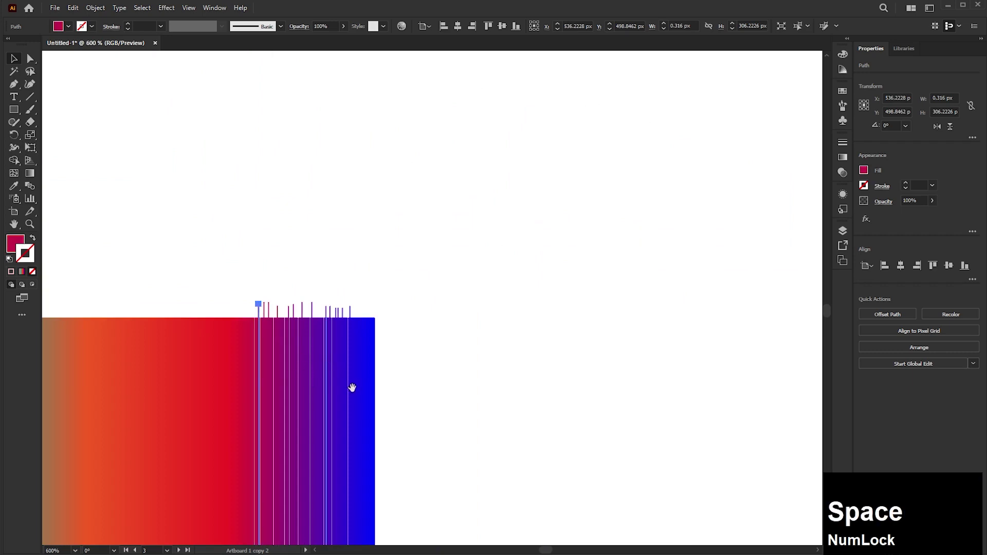
pyautogui.moveTo(366, 383); pyautogui.dragTo(538, 169)
pyautogui.scroll(-3, 494, 207)
pyautogui.scroll(1, 500, 245)
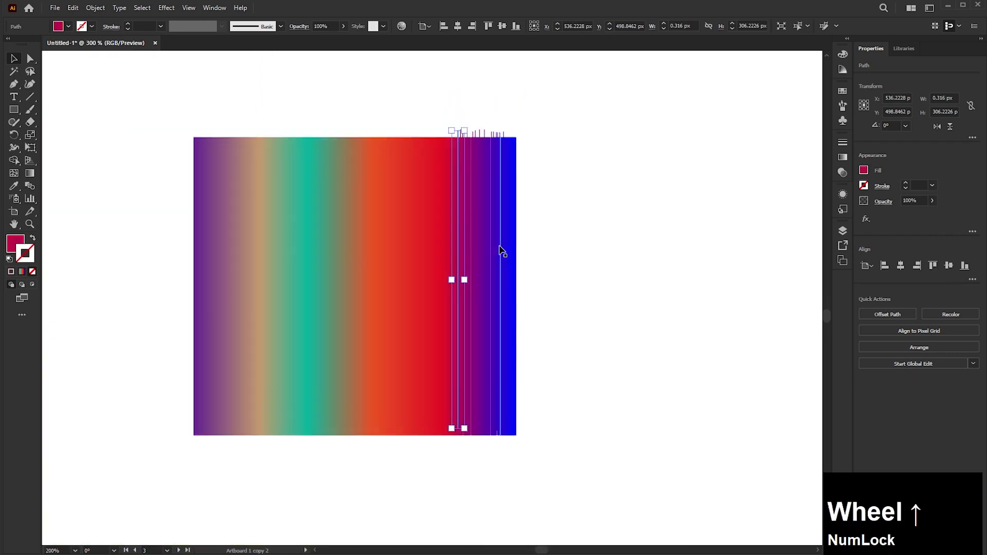
pyautogui.scroll(1, 501, 251)
pyautogui.scroll(3, 456, 91)
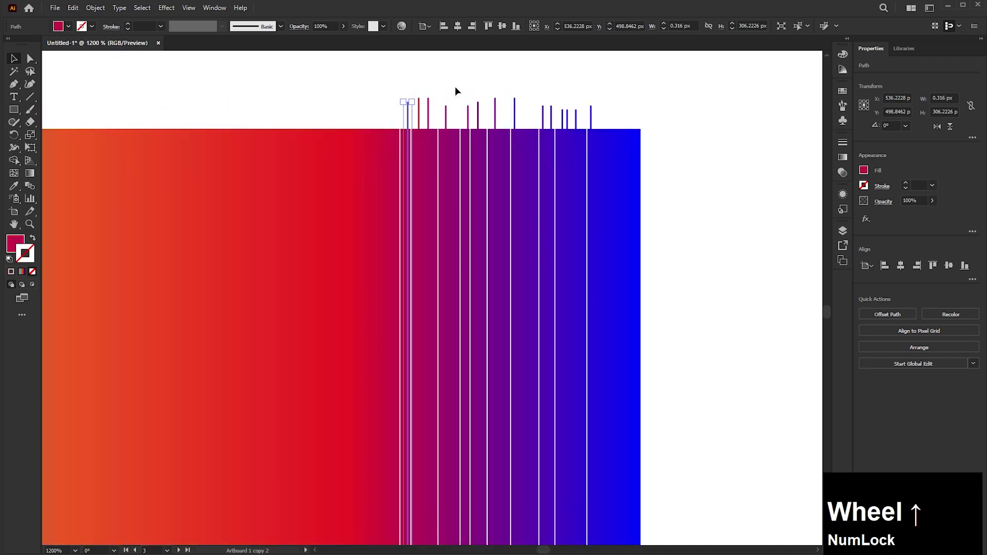
pyautogui.scroll(2, 455, 91)
pyautogui.scroll(3, 396, 116)
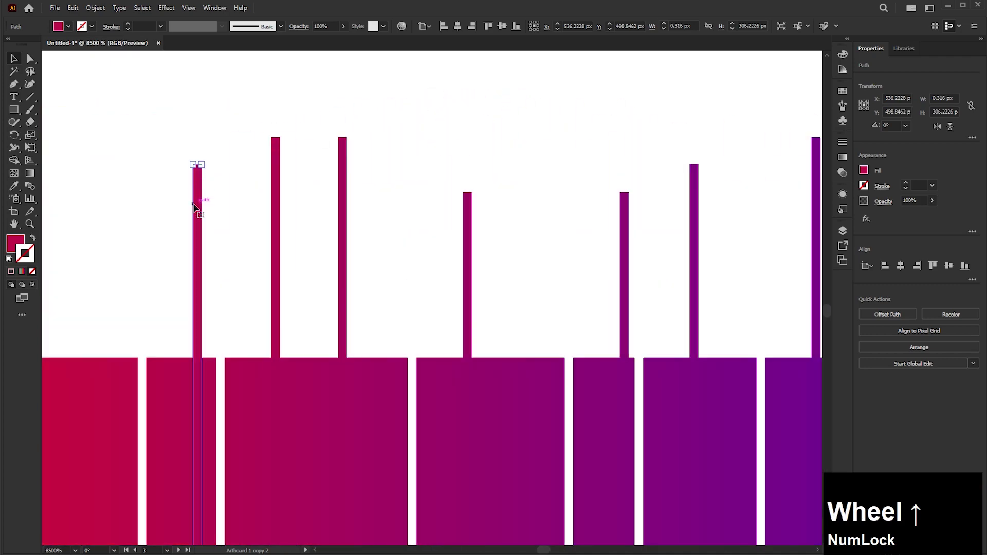
# Inspect the raised strips' paths in close-up in Outline view and return to GPU Preview
pyautogui.click(188, 8)
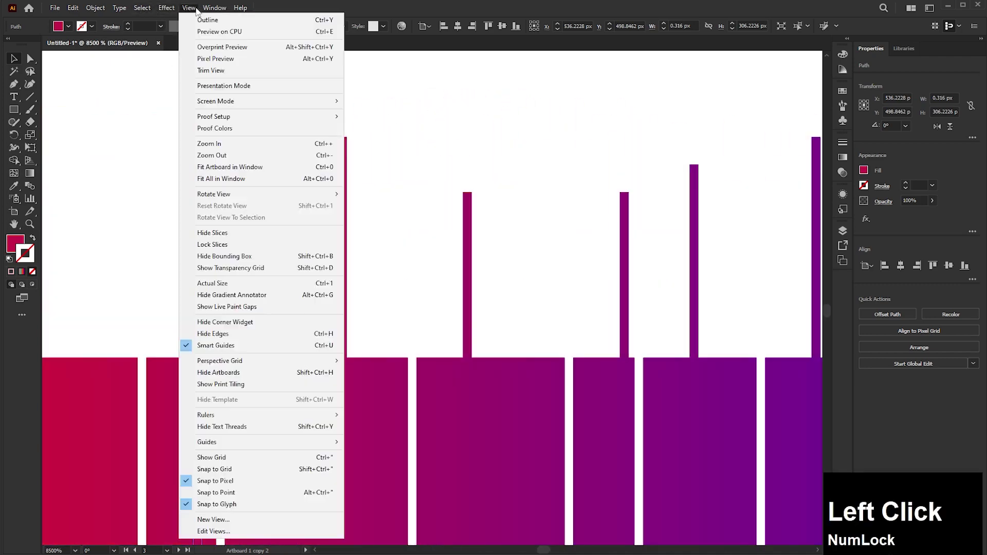
pyautogui.click(194, 20)
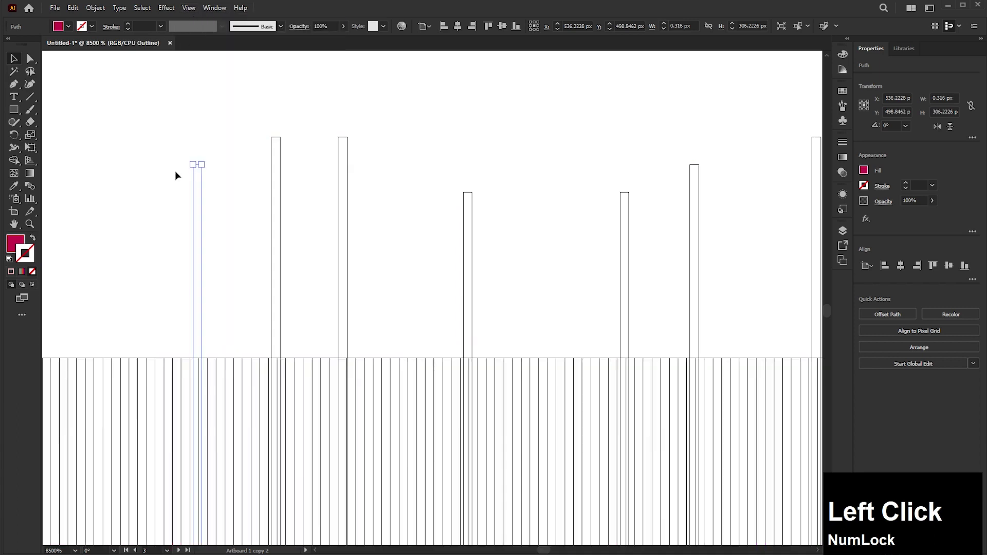
pyautogui.scroll(2, 170, 199)
pyautogui.scroll(-1, 246, 200)
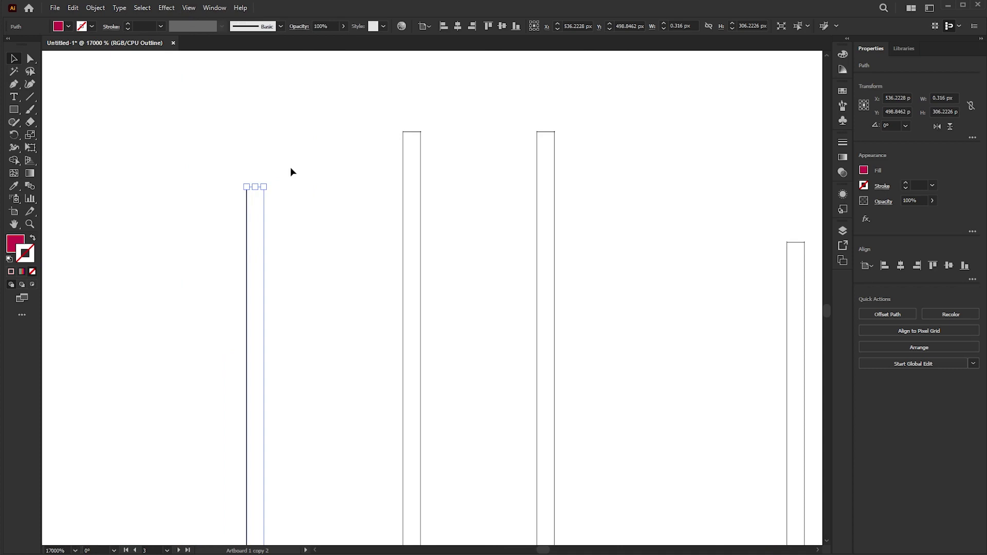
pyautogui.click(189, 8)
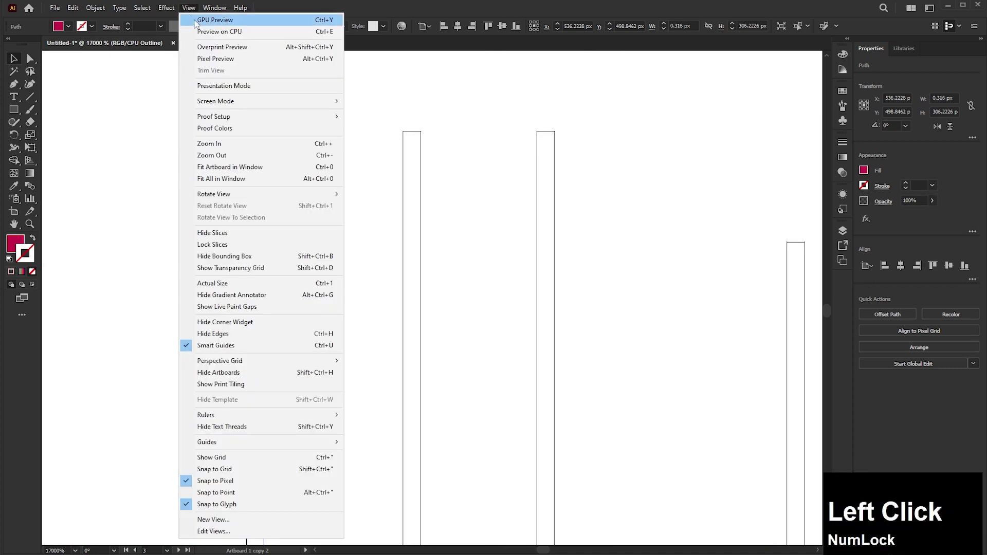
pyautogui.click(229, 20)
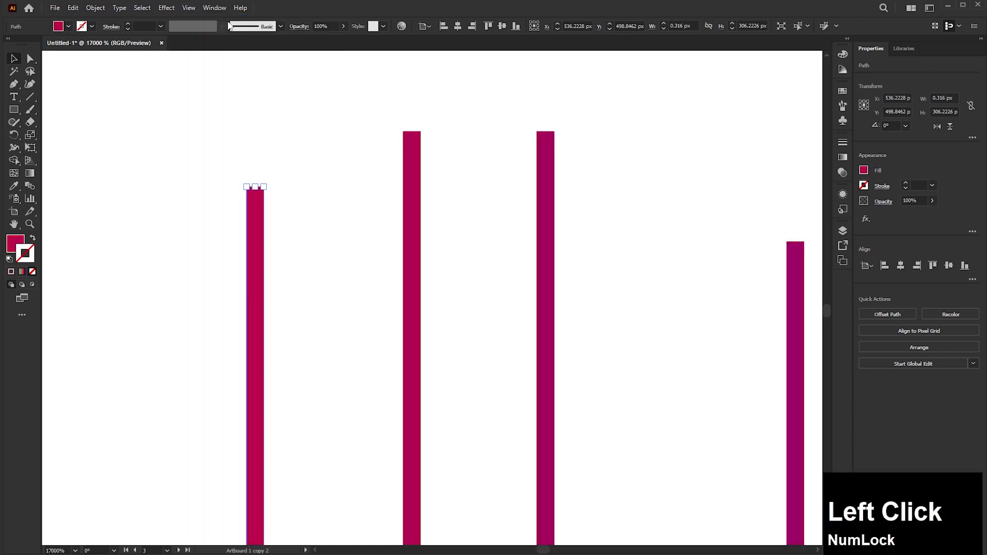
# Expand the fill and stroke of the black-stroked gradient rectangle on the fourth artboard, specifying 255 gradient objects
pyautogui.scroll(-8, 297, 160)
pyautogui.scroll(-3, 298, 169)
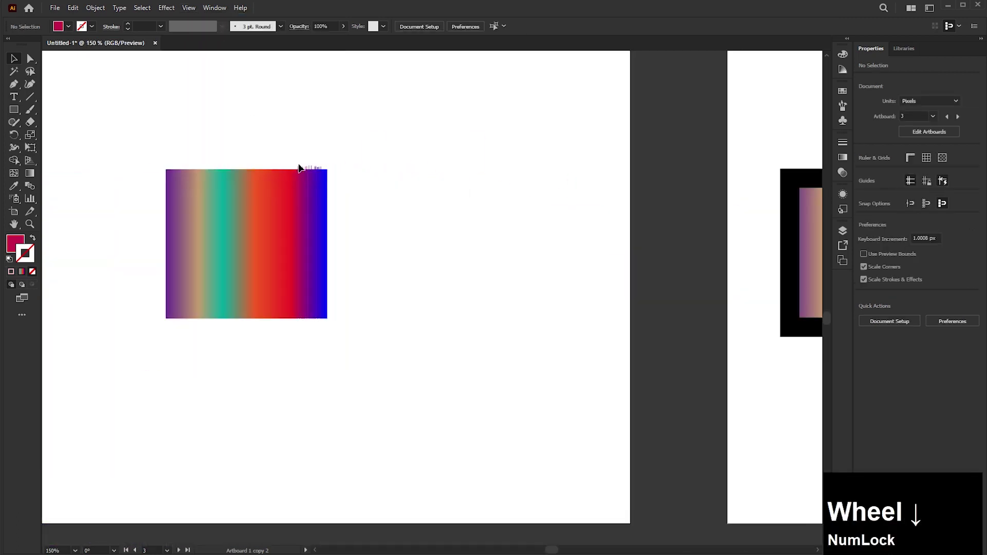
pyautogui.moveTo(604, 226); pyautogui.dragTo(156, 223)
pyautogui.moveTo(468, 251); pyautogui.dragTo(373, 253)
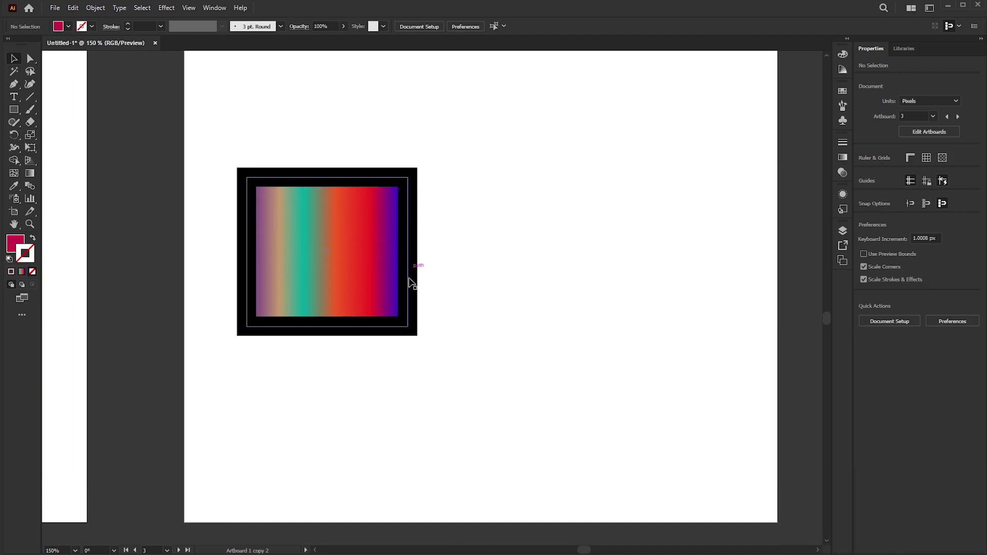
pyautogui.click(334, 238)
pyautogui.press('space')
pyautogui.moveTo(445, 245); pyautogui.dragTo(361, 257)
pyautogui.click(99, 8)
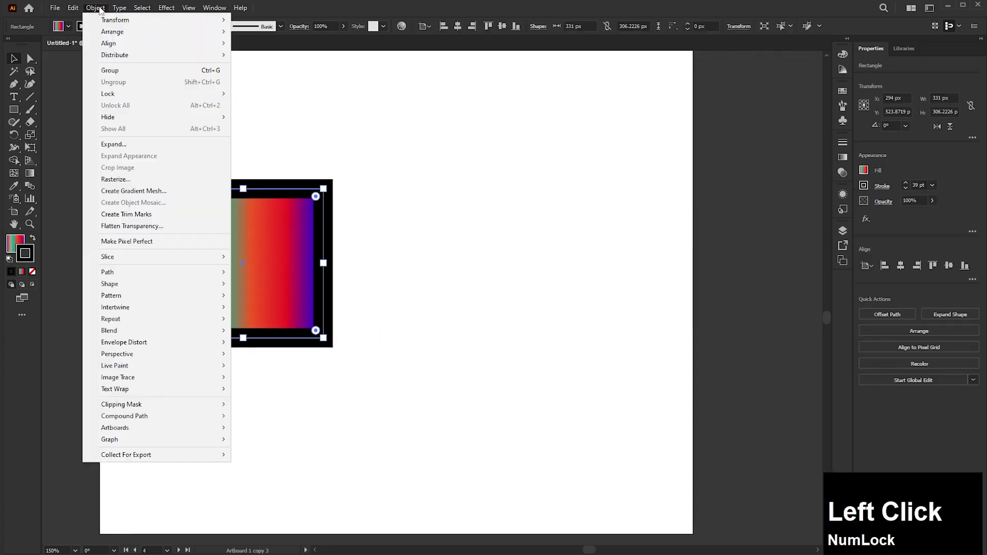
pyautogui.click(114, 145)
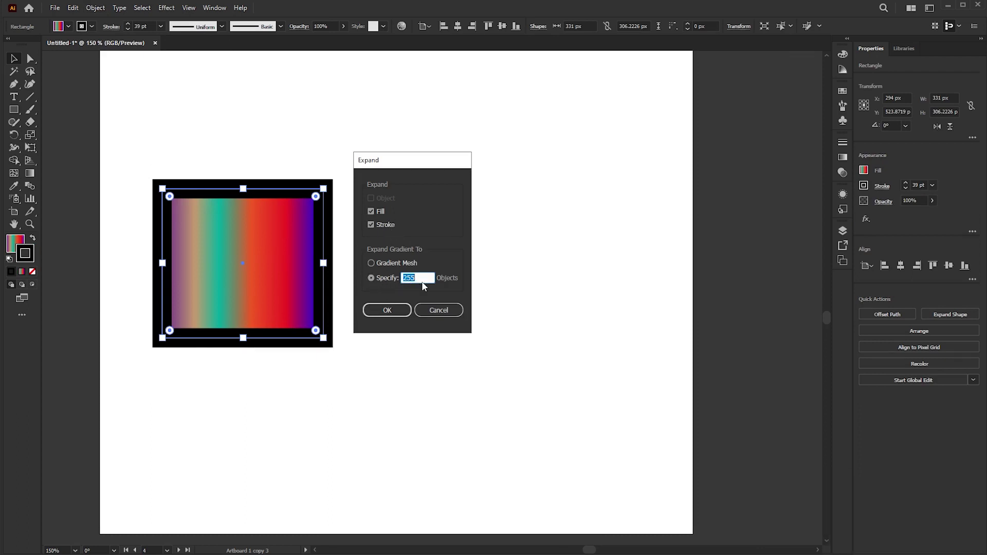
pyautogui.click(398, 308)
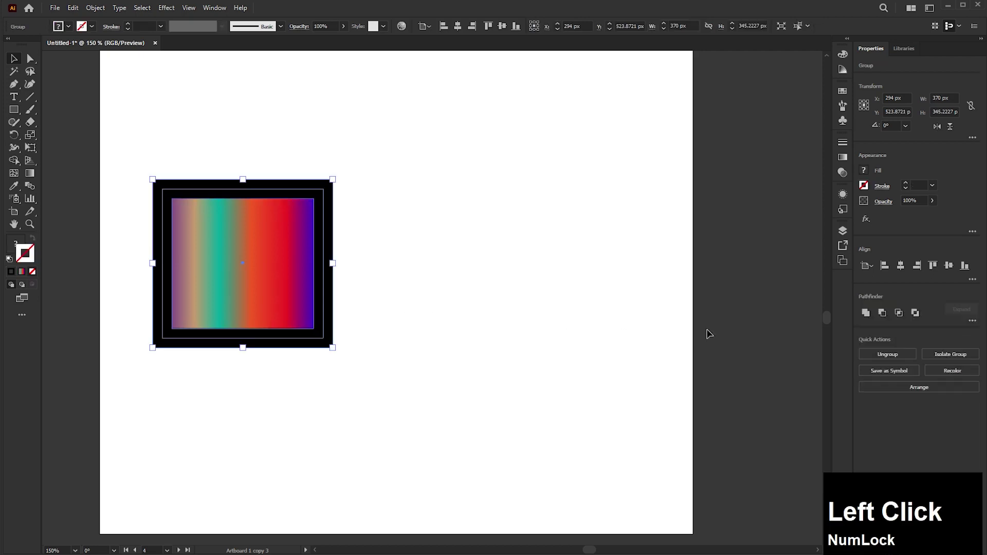
# Ungroup the expanded rectangle and move its black frame away from the gradient to X 976 px, Y about 523.87 px
pyautogui.click(885, 354)
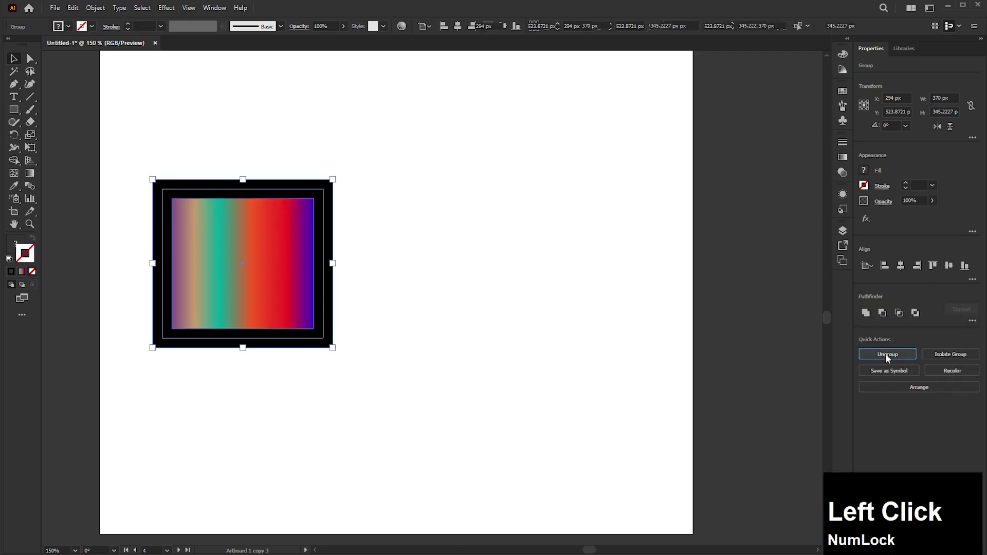
pyautogui.click(615, 304)
pyautogui.click(291, 196)
pyautogui.moveTo(256, 191); pyautogui.dragTo(596, 224)
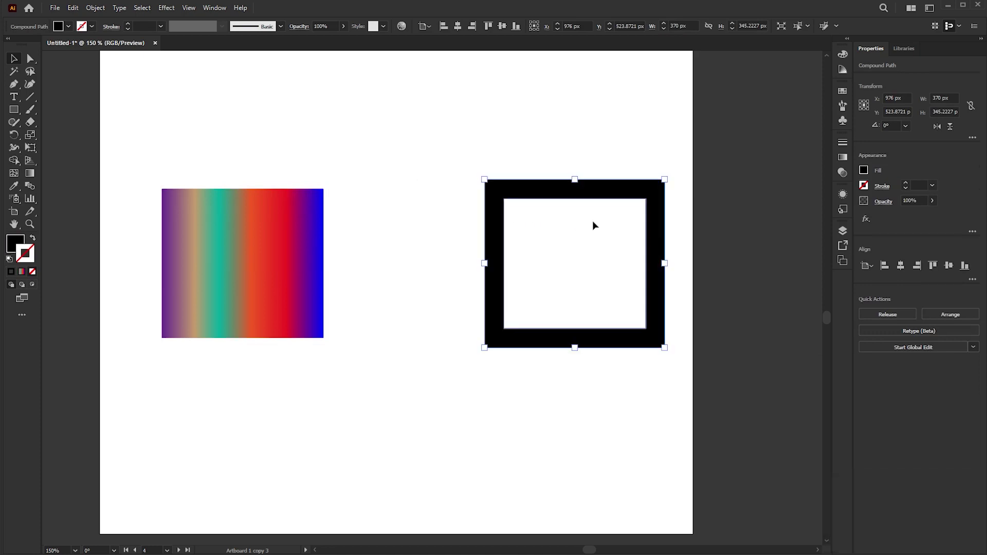
# Release the clipping mask so the gradient strips are separate, and delete the empty clipping rectangle
pyautogui.click(224, 237)
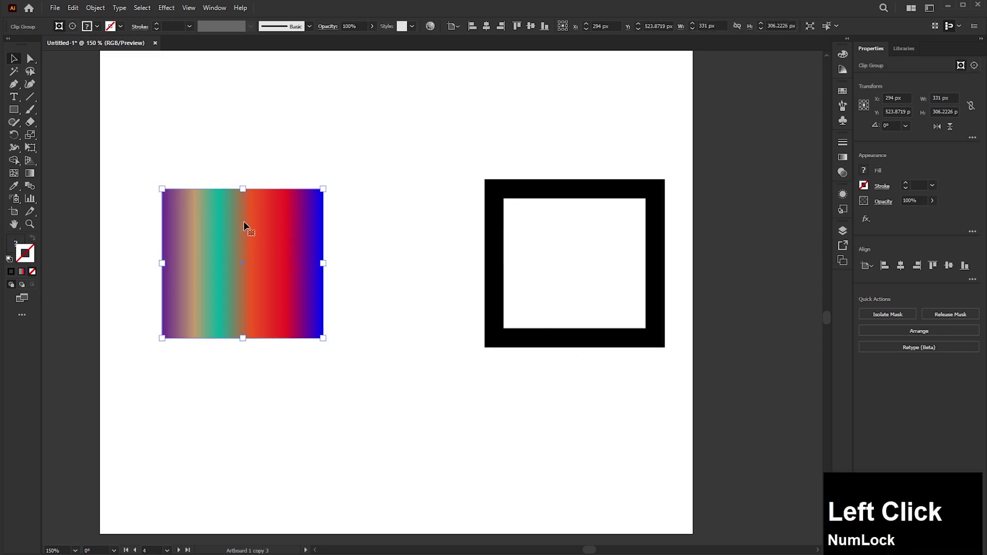
pyautogui.click(950, 315)
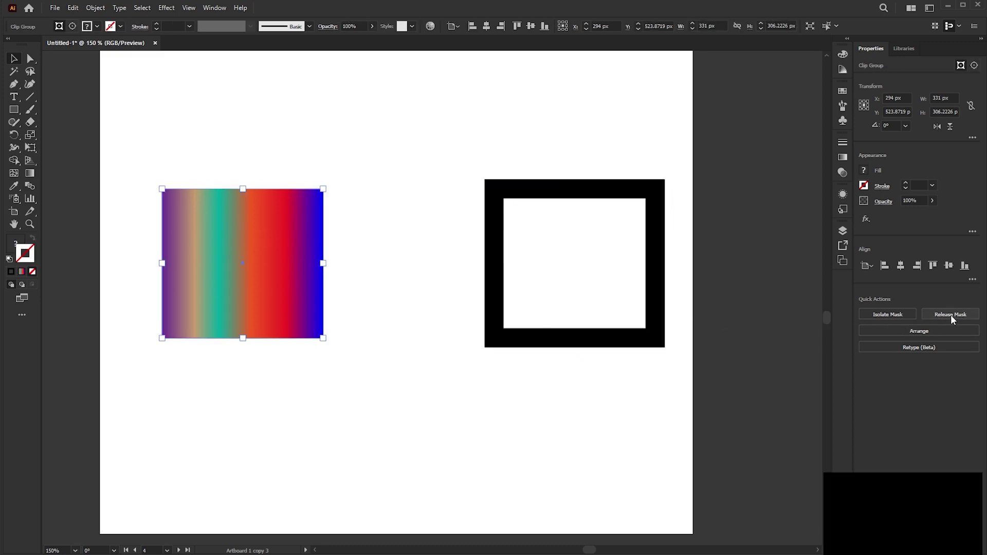
pyautogui.click(412, 335)
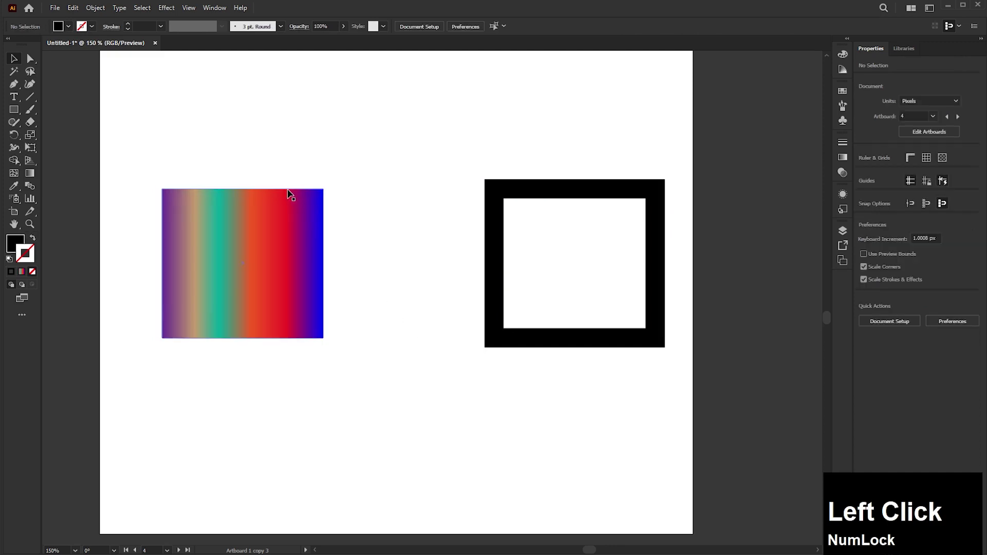
pyautogui.click(405, 145)
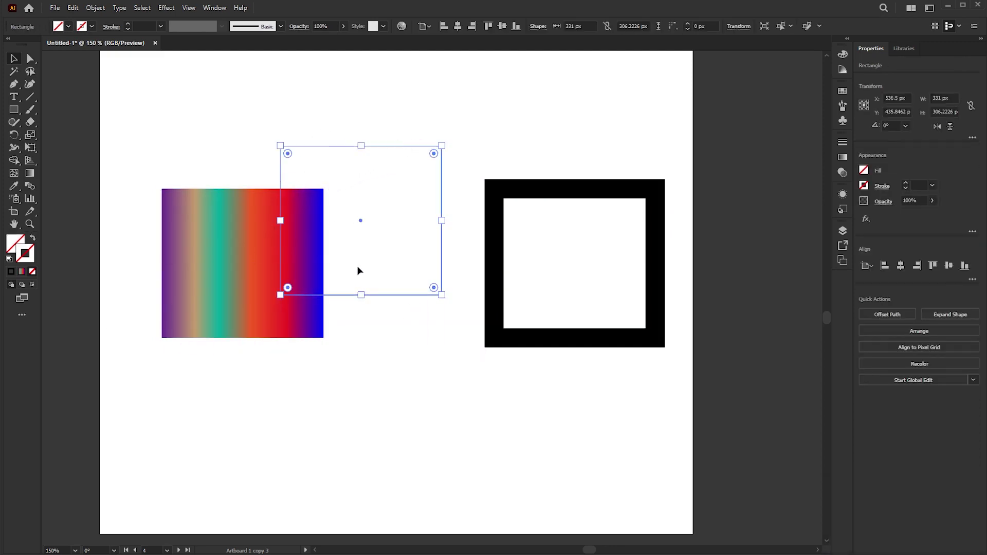
pyautogui.press('Delete')
# Pull several individual colour strips up beyond the gradient rectangle's upper edge to different heights
pyautogui.click(301, 229)
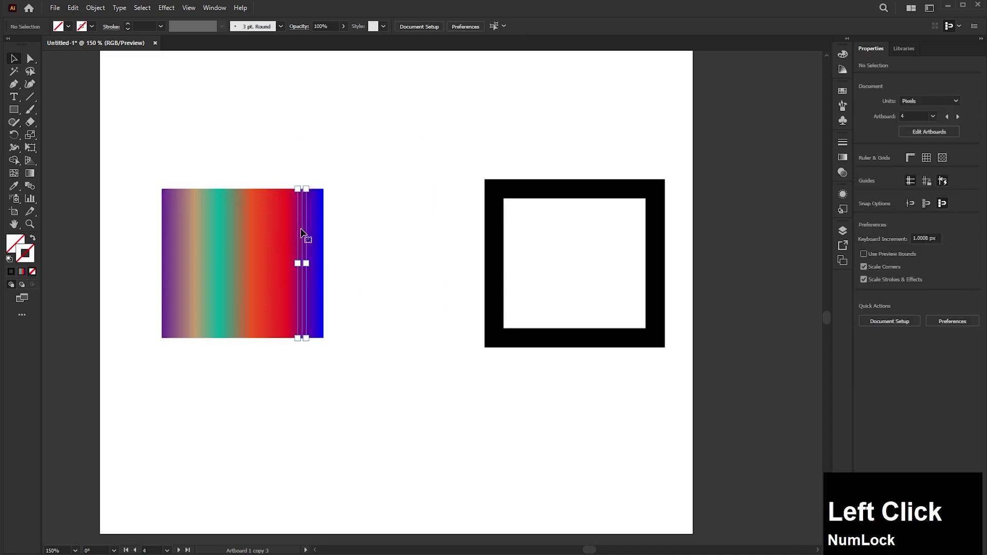
pyautogui.moveTo(302, 202); pyautogui.dragTo(274, 121)
pyautogui.moveTo(246, 204); pyautogui.dragTo(239, 129)
pyautogui.moveTo(220, 204); pyautogui.dragTo(211, 119)
# Delete all the gradient strips and the black frame from the artboard
pyautogui.moveTo(136, 109); pyautogui.dragTo(331, 393)
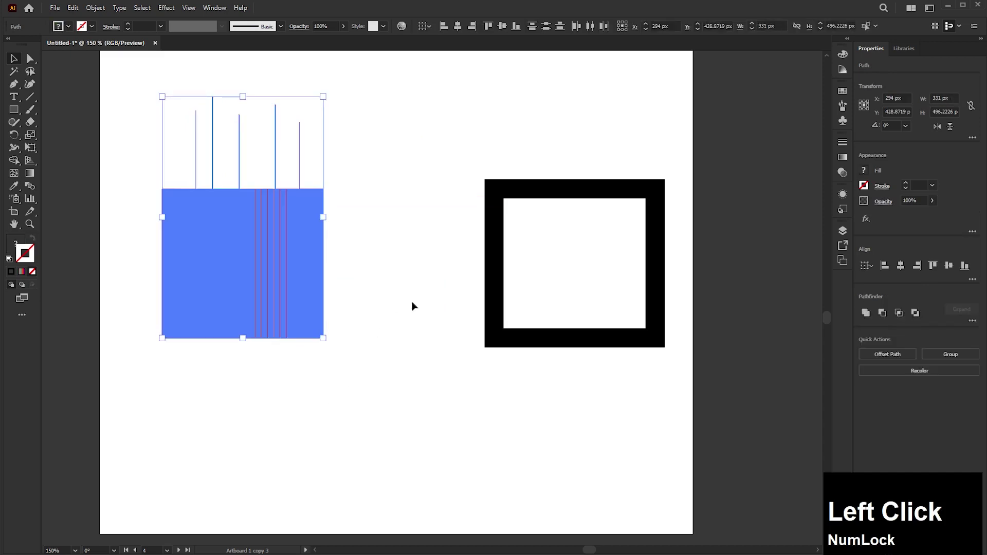
pyautogui.press('Delete')
pyautogui.moveTo(438, 154); pyautogui.dragTo(700, 406)
pyautogui.press('Delete')
# Draw a black 348 by 348 px square and move it to X 254 px, Y 523 px
pyautogui.click(14, 110)
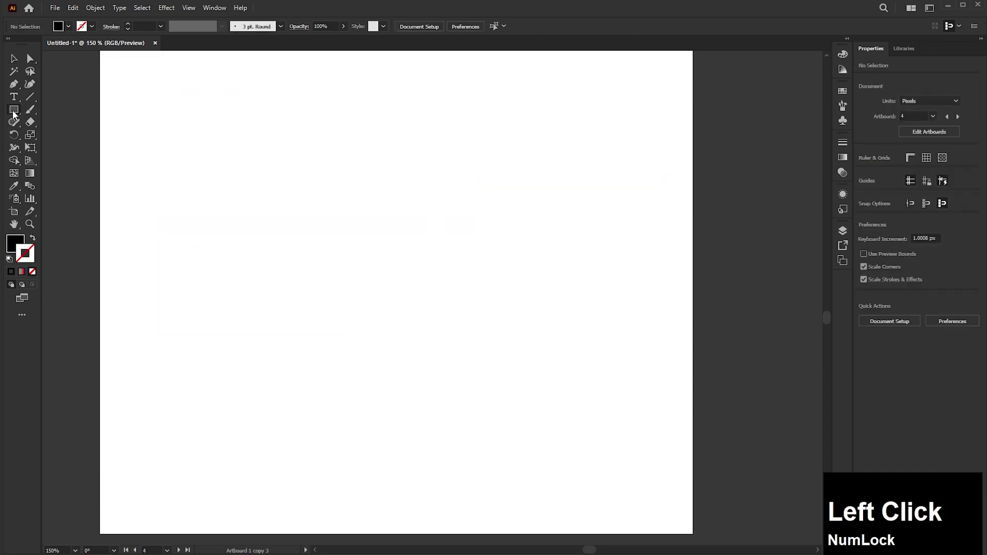
pyautogui.moveTo(210, 198); pyautogui.dragTo(295, 282)
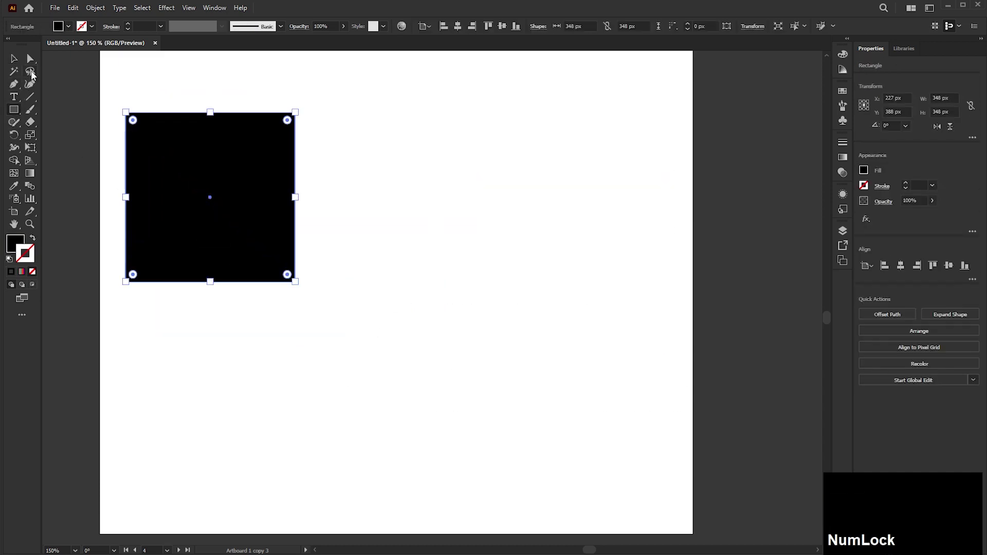
pyautogui.click(14, 60)
pyautogui.moveTo(216, 198); pyautogui.dragTo(229, 263)
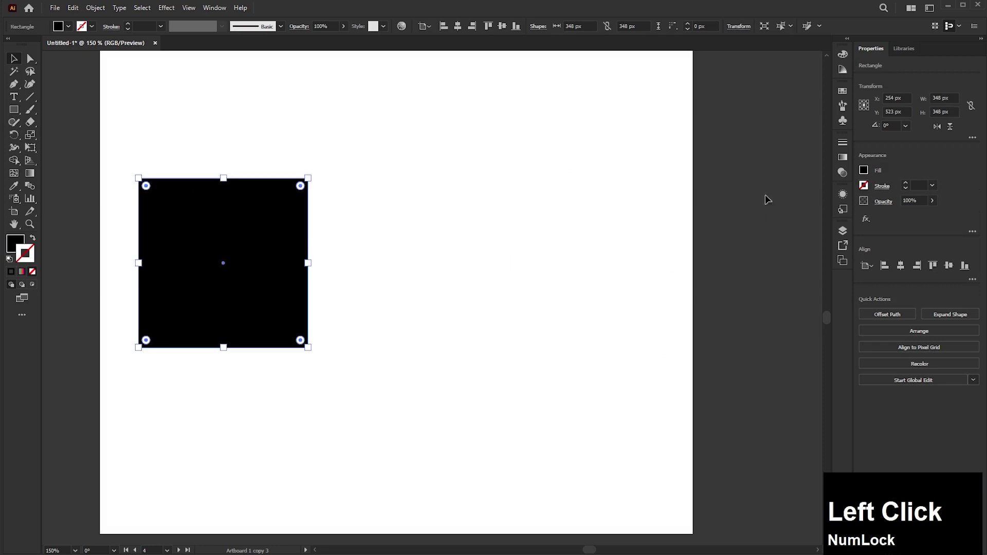
# Give the square the White, Black gradient as its fill and set its stroke to none
pyautogui.click(842, 159)
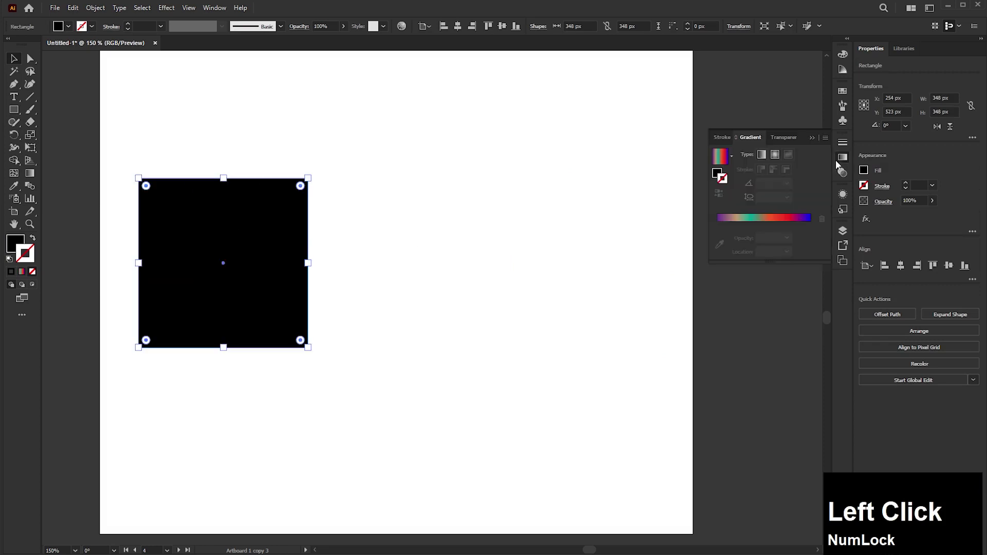
pyautogui.click(733, 156)
pyautogui.moveTo(727, 205); pyautogui.dragTo(728, 180)
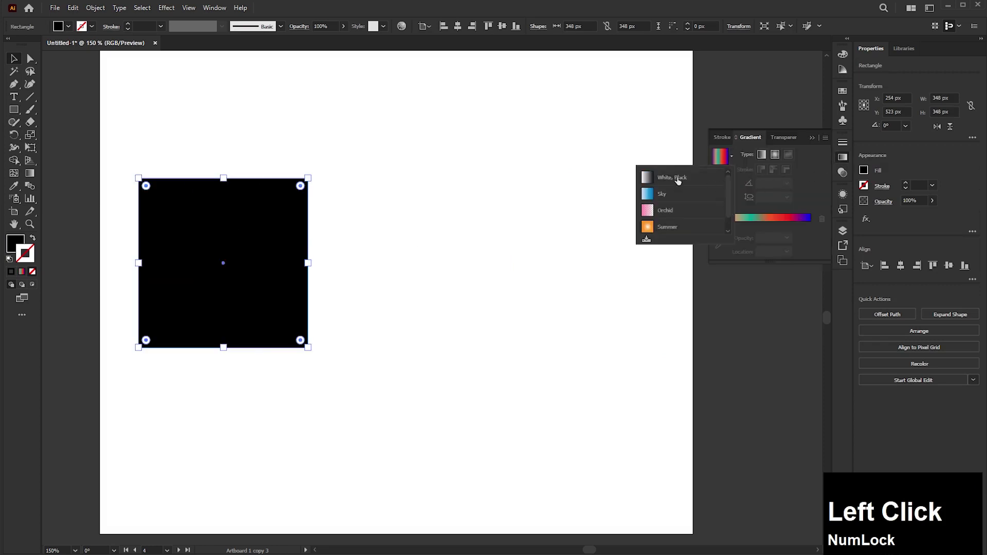
pyautogui.click(677, 179)
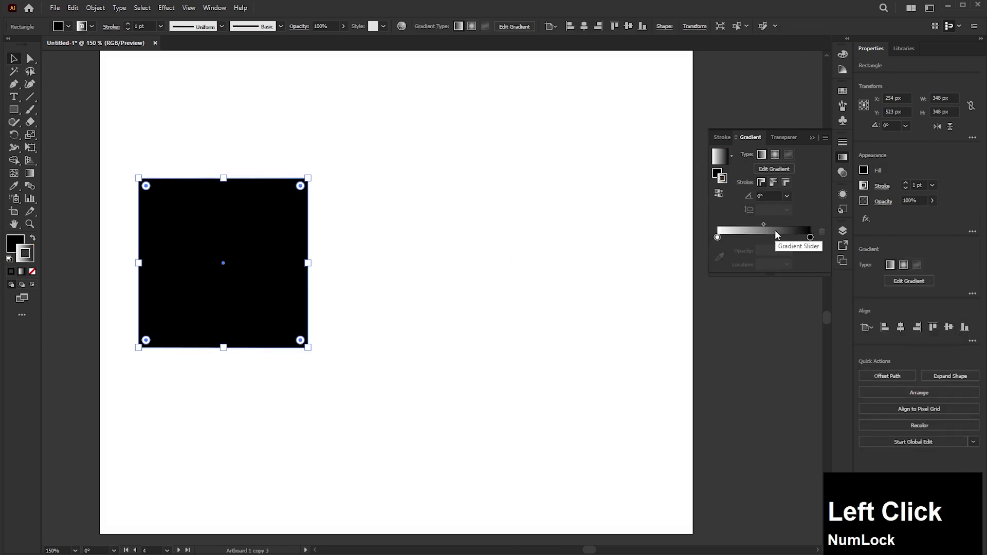
pyautogui.click(30, 242)
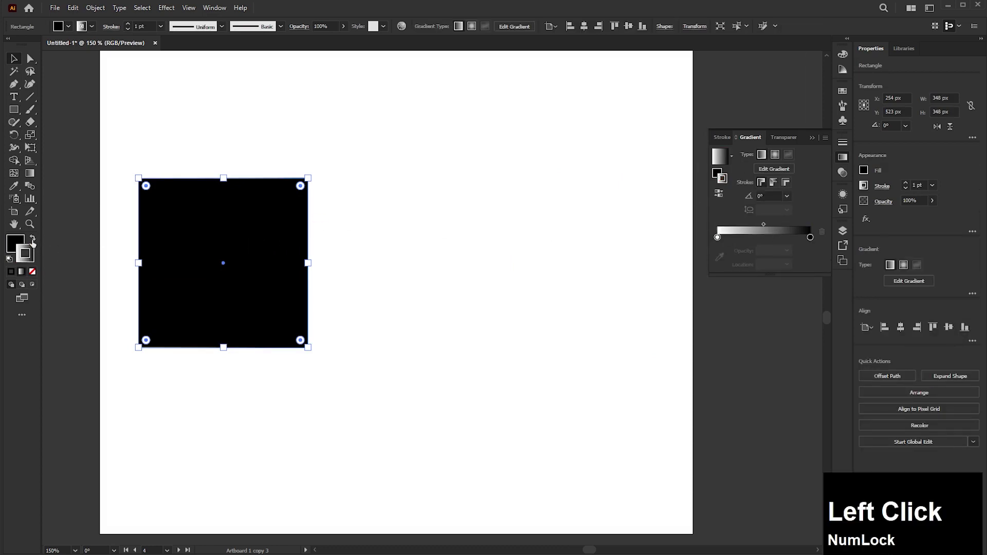
pyautogui.click(32, 271)
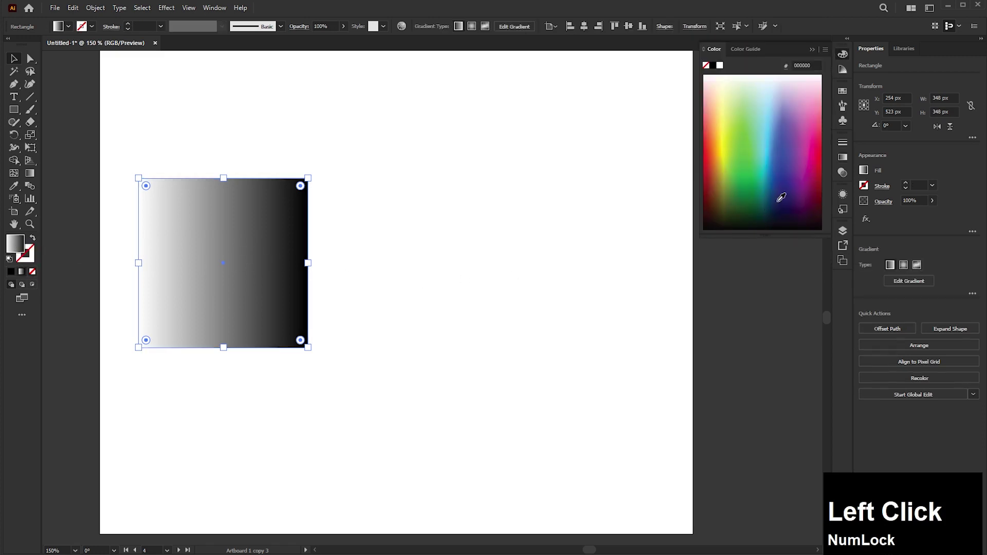
# Recolour the white stop at the start of the square's gradient to the orange swatch FBB03B
pyautogui.press('g')
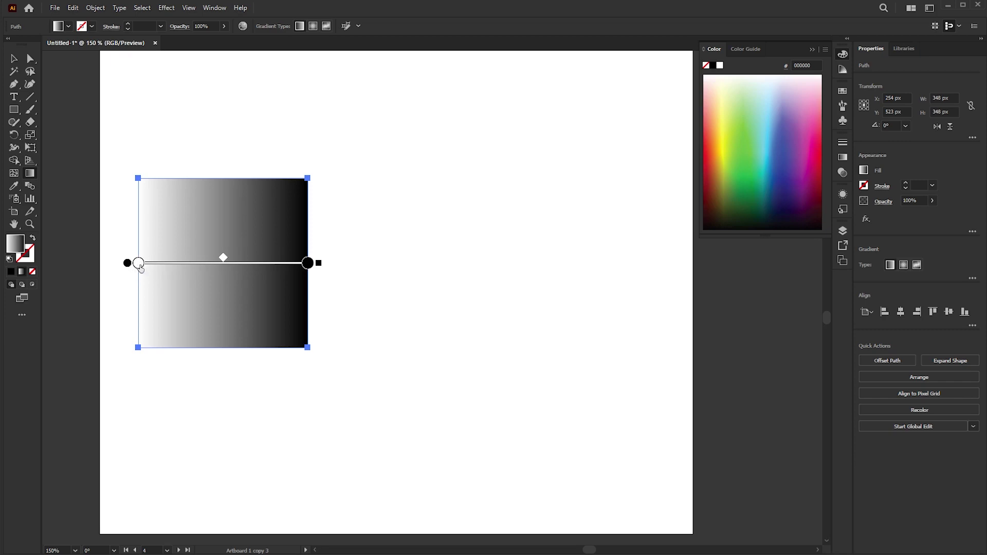
pyautogui.doubleClick(138, 263)
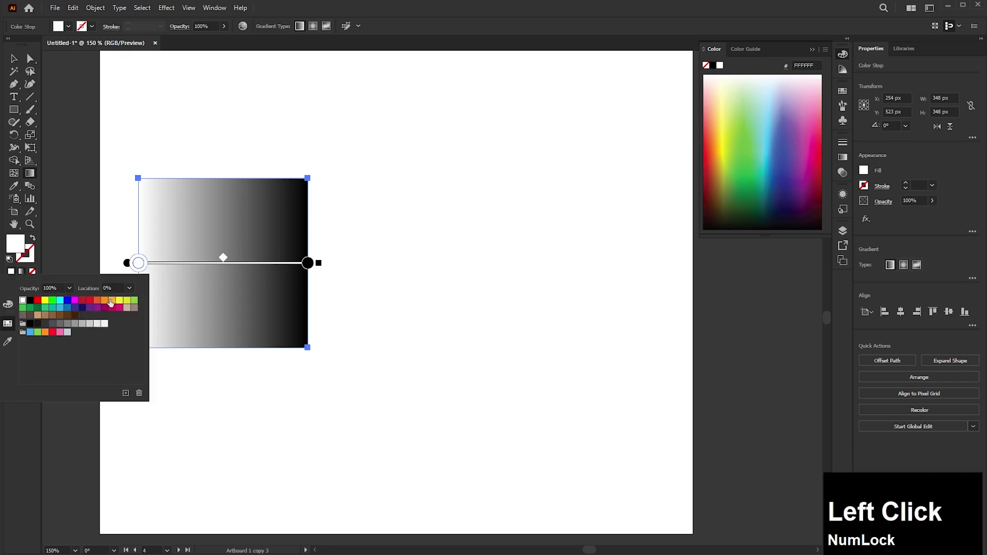
pyautogui.click(111, 301)
pyautogui.click(15, 56)
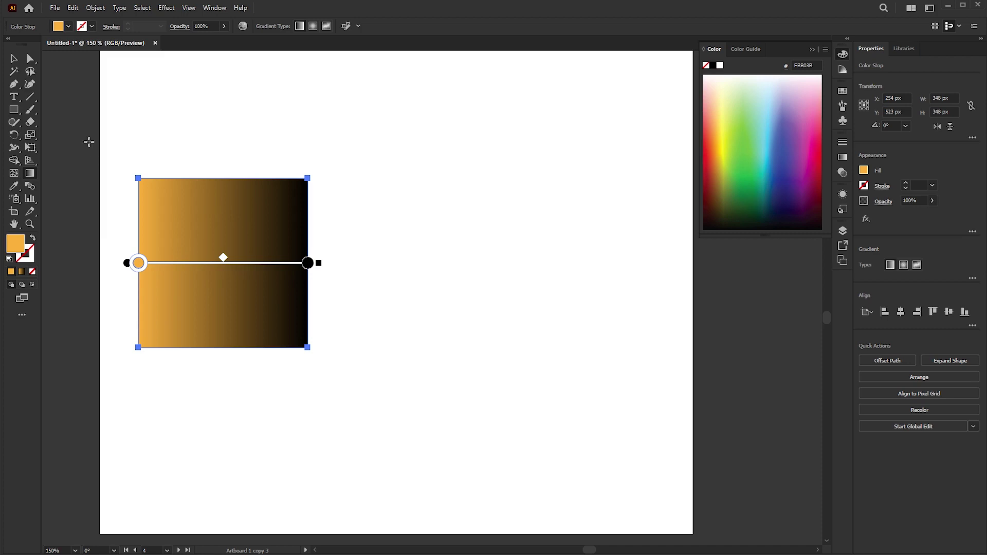
# Place a duplicate of the orange-to-black gradient square below the original at X 254 px, Y 719 px
pyautogui.press('v')
pyautogui.moveTo(223, 263); pyautogui.dragTo(224, 358)
pyautogui.moveTo(331, 313); pyautogui.dragTo(324, 274)
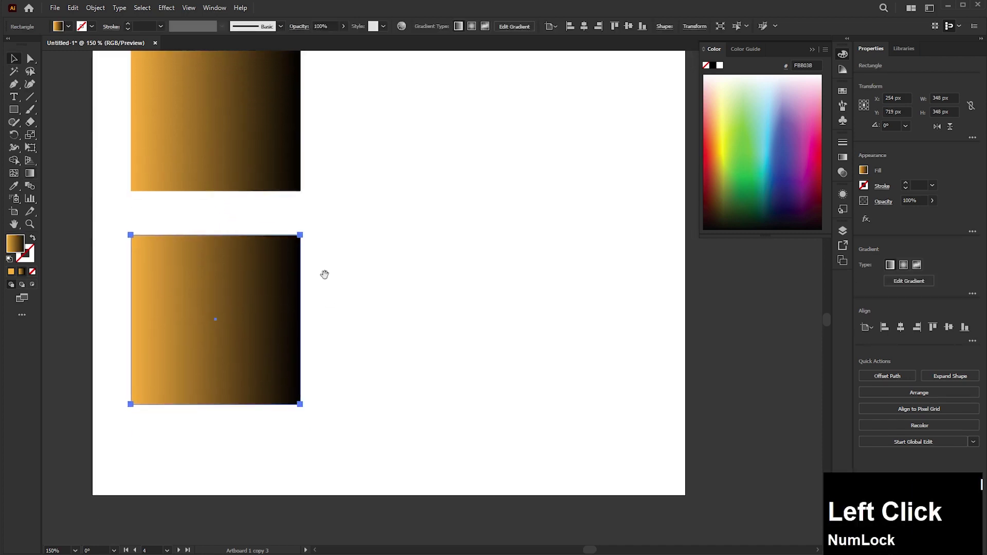
# Expand the lower gradient square's fill into 255 specified objects
pyautogui.click(231, 291)
pyautogui.click(96, 8)
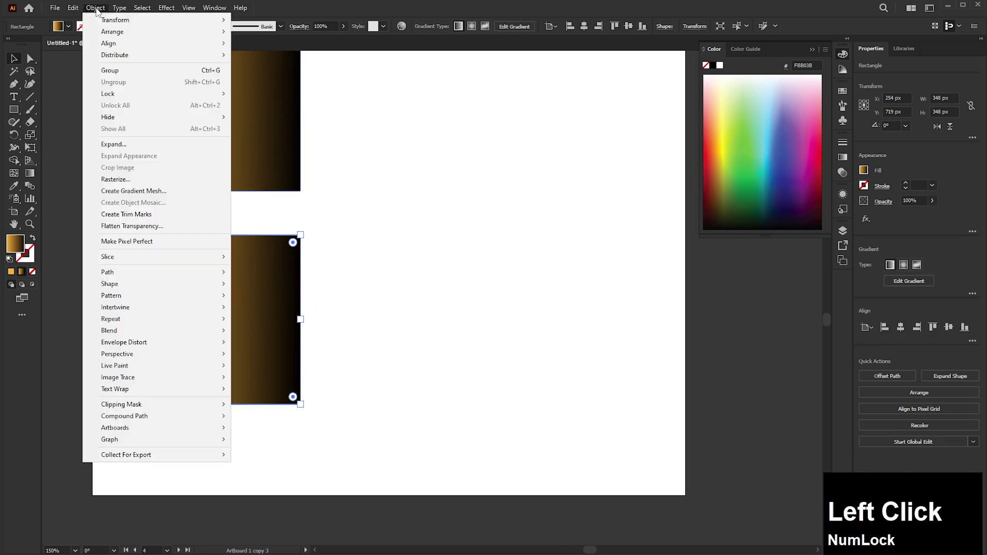
pyautogui.click(114, 144)
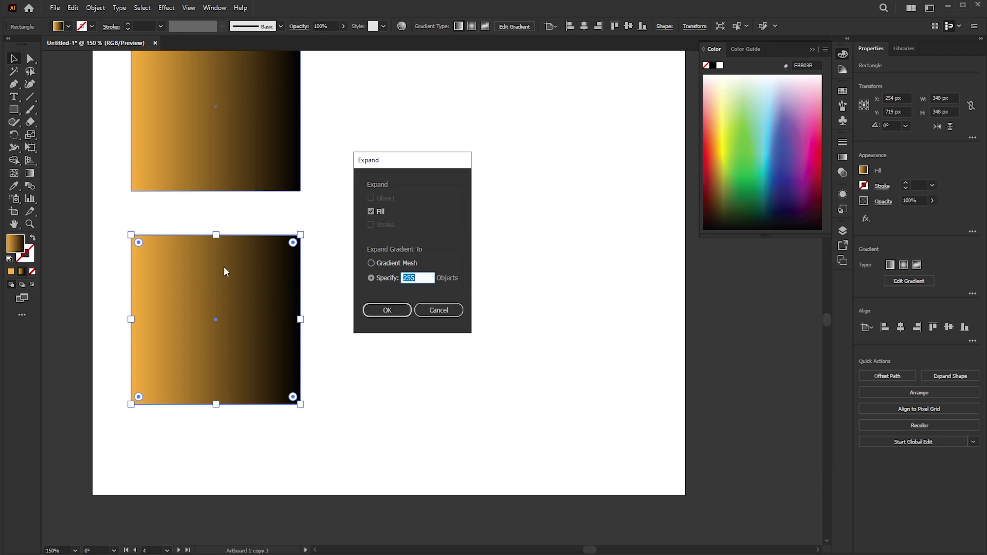
pyautogui.click(375, 308)
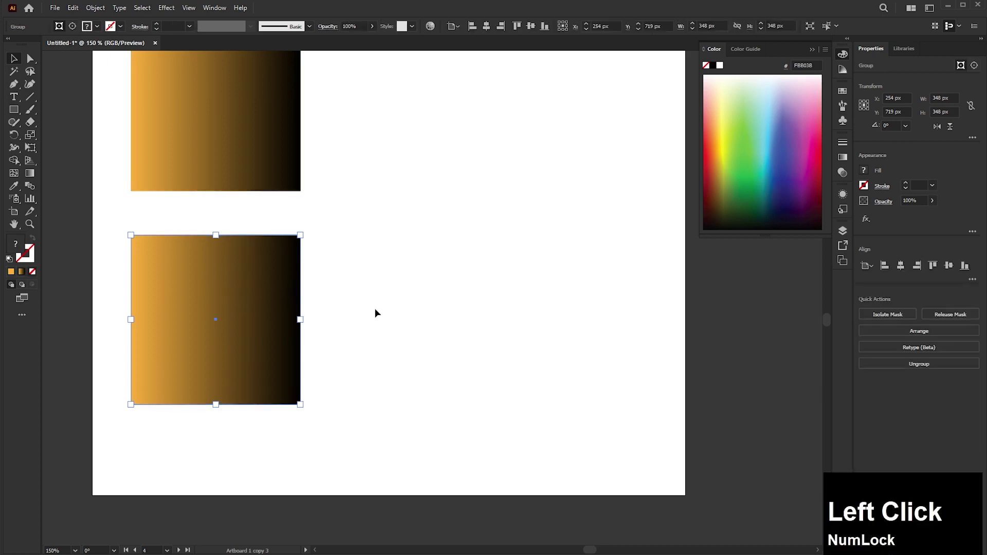
# Release the lower square's clipping mask, ungroup its strips and clear the selection
pyautogui.click(947, 310)
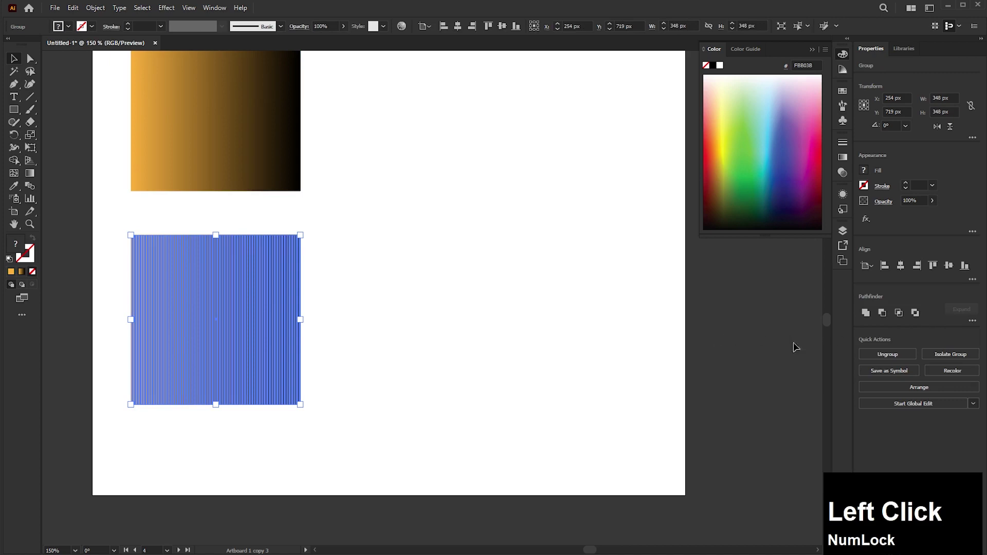
pyautogui.click(880, 354)
pyautogui.click(423, 296)
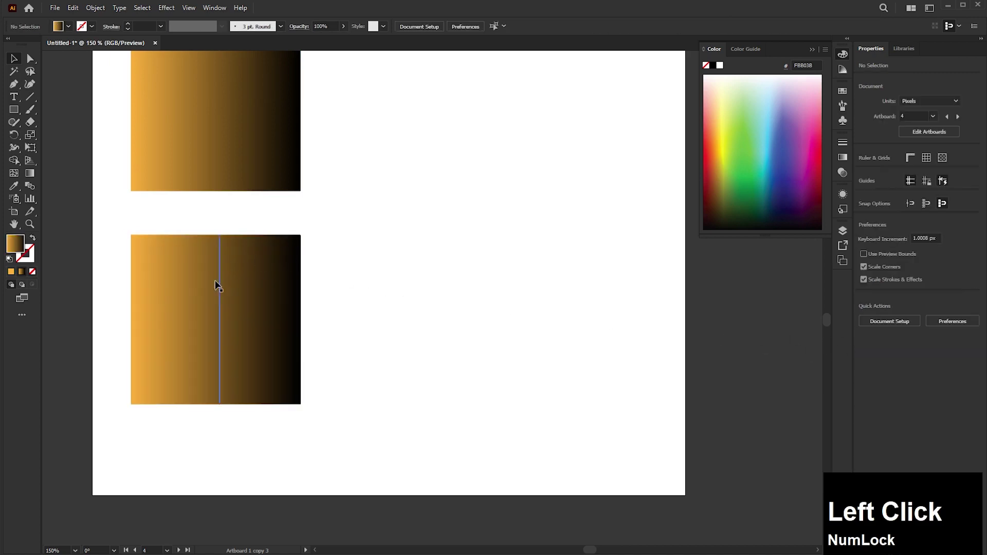
# Expand the upper gradient square's fill into 8 specified objects
pyautogui.moveTo(343, 211); pyautogui.dragTo(337, 357)
pyautogui.scroll(1, 176, 231)
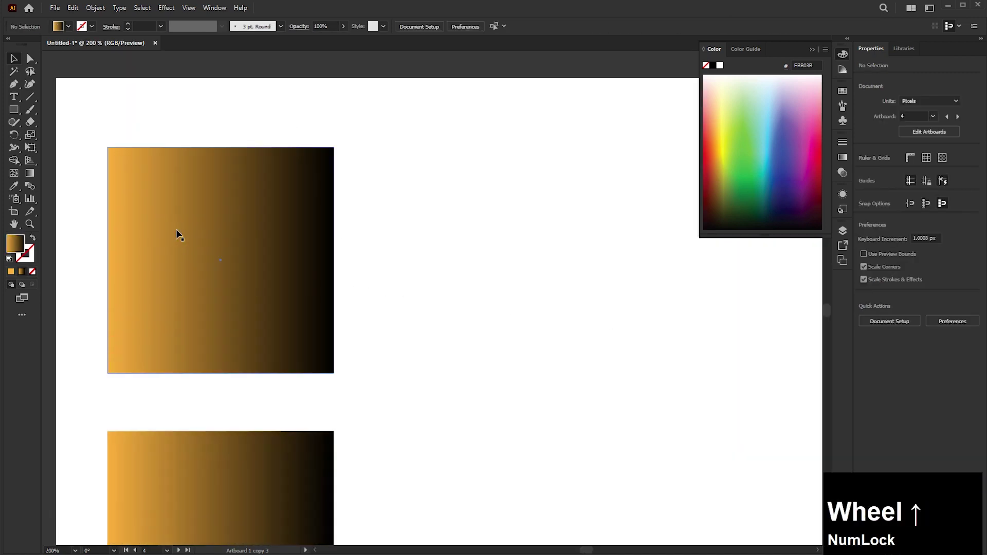
pyautogui.click(235, 196)
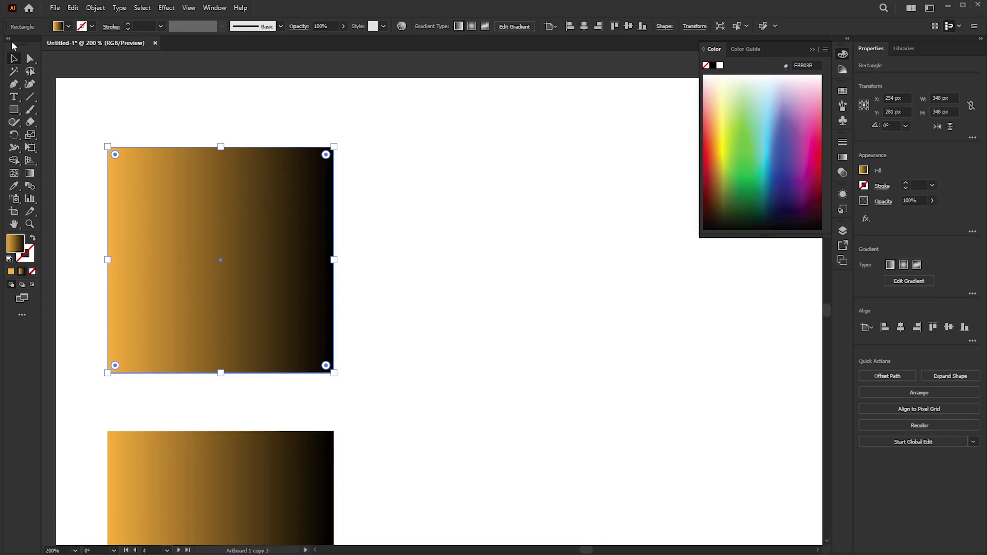
pyautogui.click(95, 7)
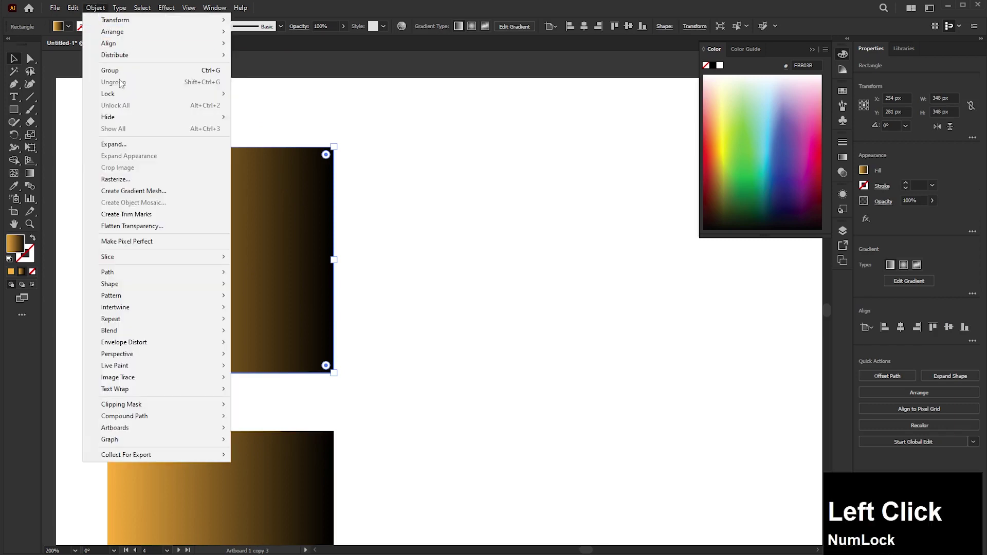
pyautogui.click(127, 144)
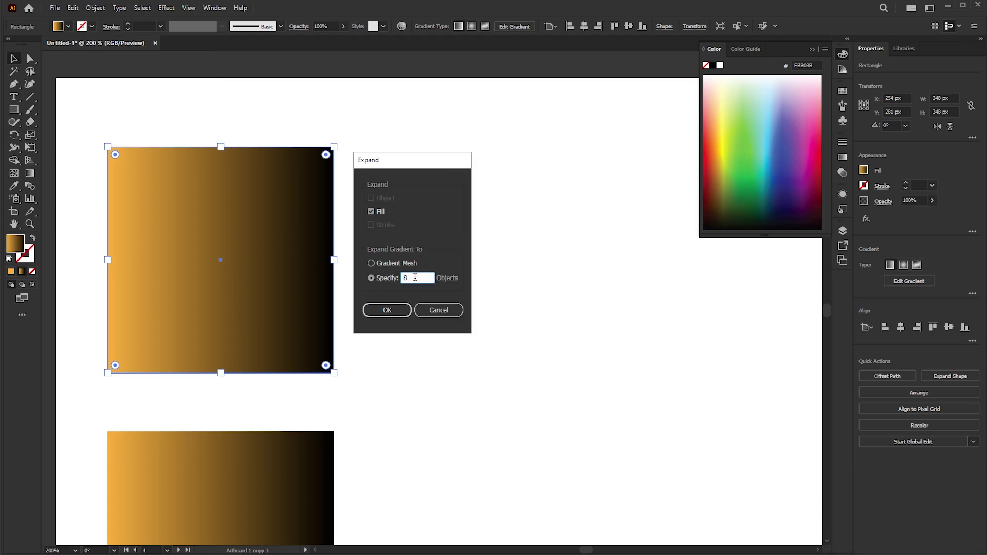
pyautogui.click(399, 310)
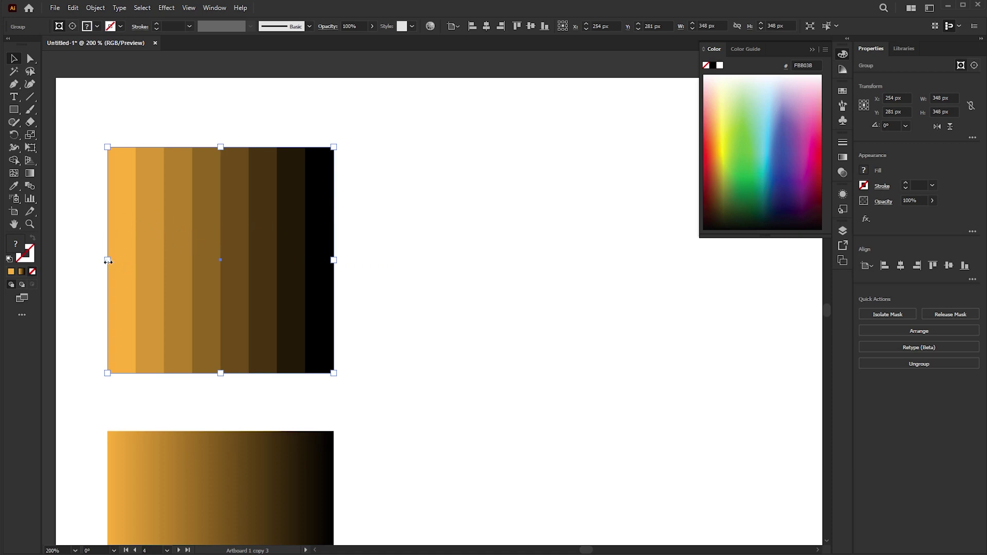
# Narrow the striped upper square from its left side to about 132 px wide, keeping its right edge in place
pyautogui.moveTo(108, 262); pyautogui.dragTo(248, 260)
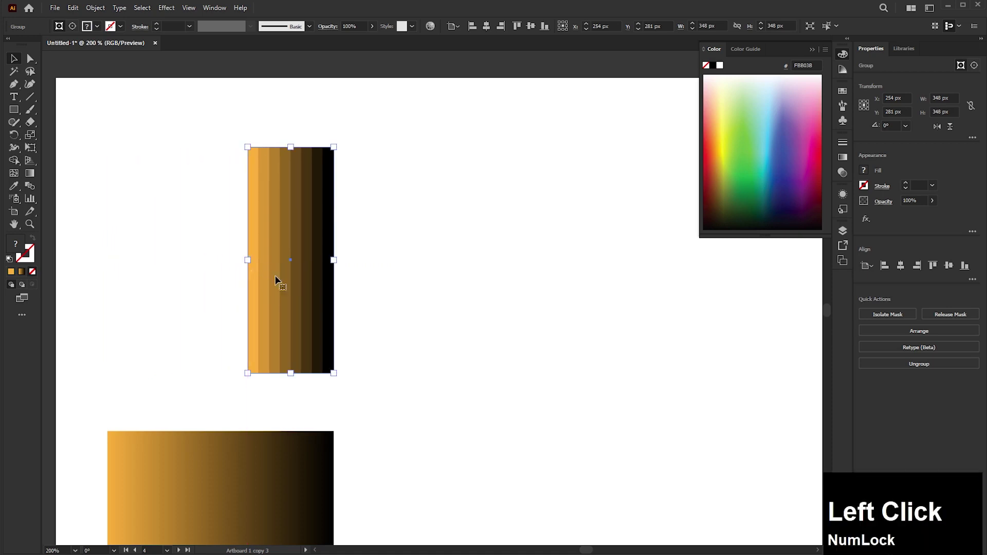
pyautogui.scroll(3, 300, 249)
pyautogui.scroll(-4, 297, 248)
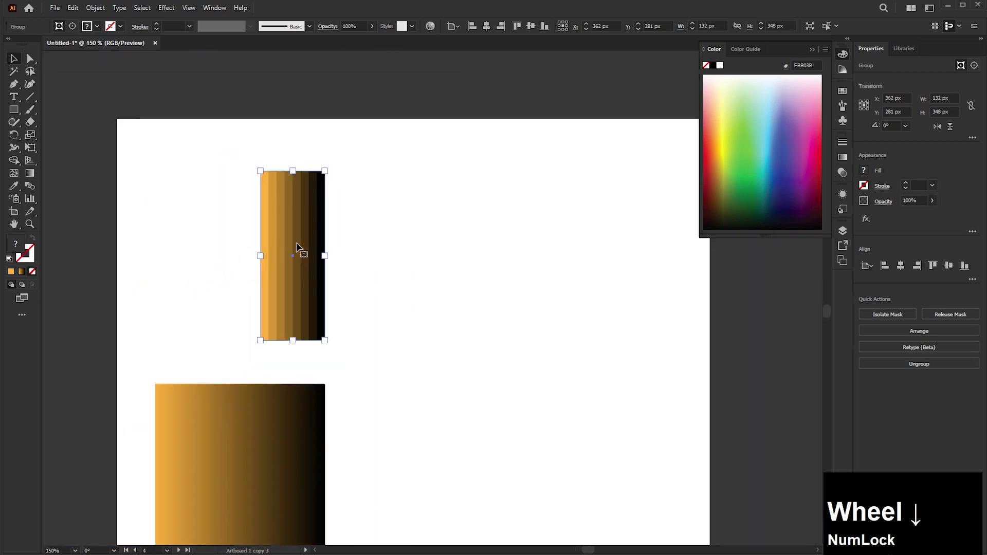
# Enlarge the "Expand" text proportionally about its centre to about 716 px wide on its artboard
pyautogui.scroll(-2, 297, 248)
pyautogui.scroll(-1, 353, 254)
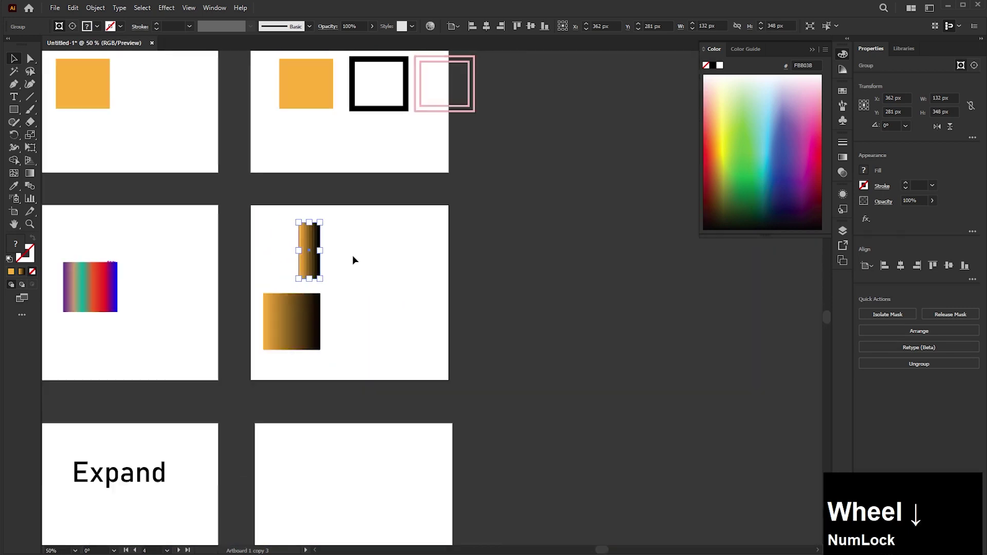
pyautogui.press('space')
pyautogui.moveTo(334, 343); pyautogui.dragTo(444, 192)
pyautogui.scroll(4, 228, 331)
pyautogui.press('space')
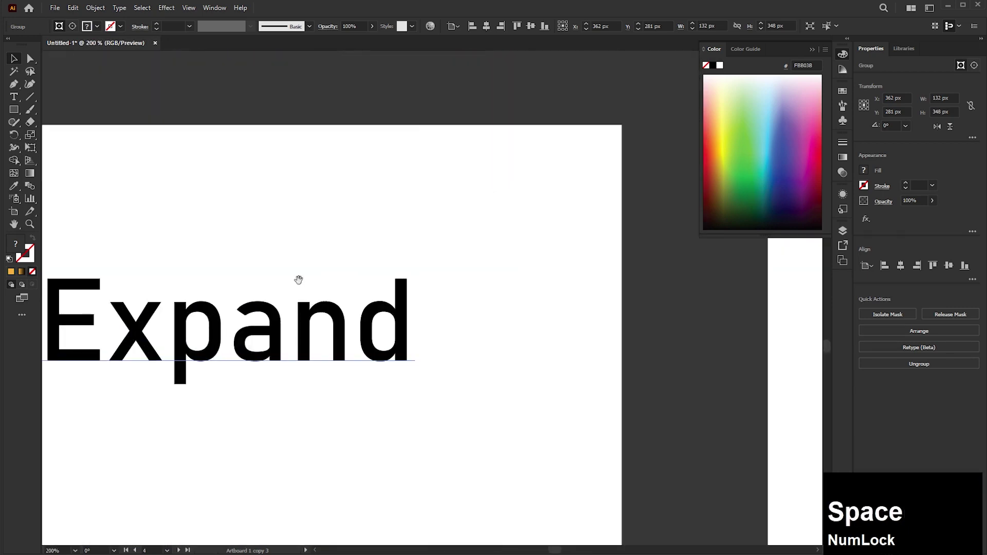
pyautogui.moveTo(299, 280); pyautogui.dragTo(492, 136)
pyautogui.click(812, 48)
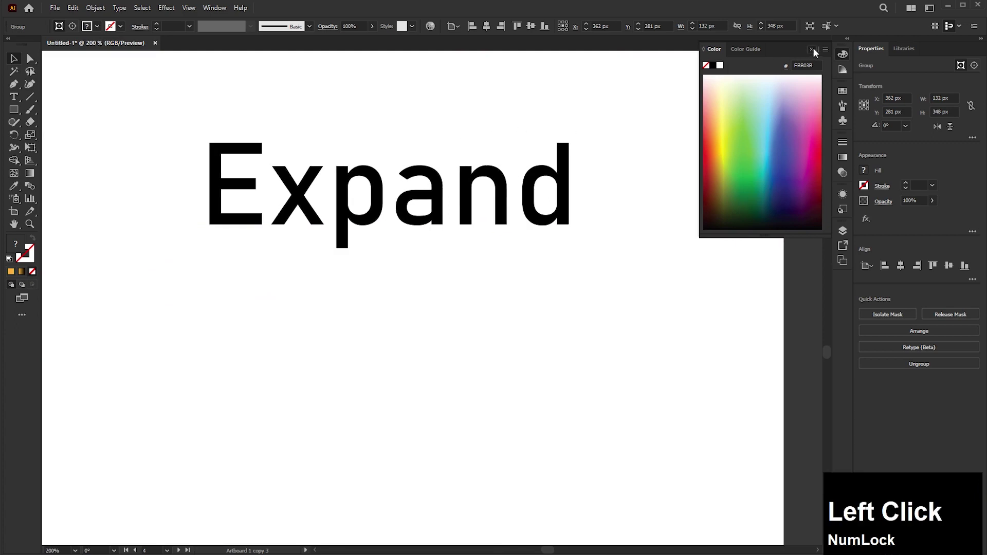
pyautogui.click(487, 178)
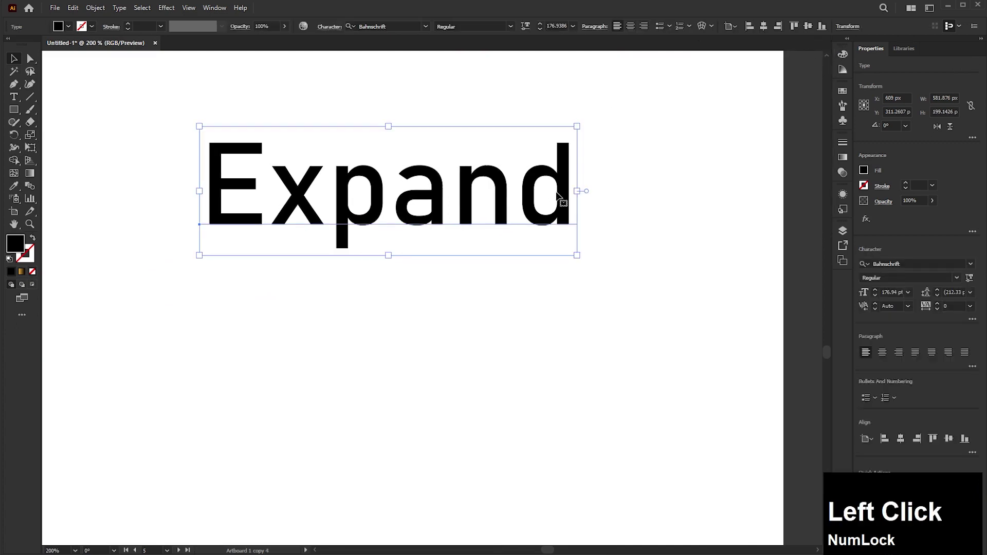
pyautogui.moveTo(578, 192); pyautogui.dragTo(620, 191)
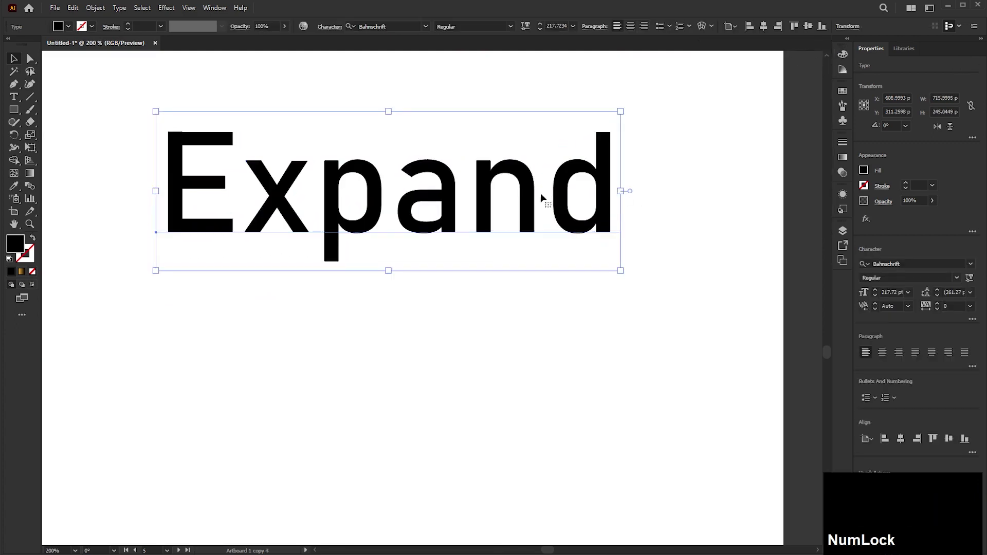
# Delete the letter n from the "Expand" text, retype it and finish editing the text
pyautogui.doubleClick(528, 202)
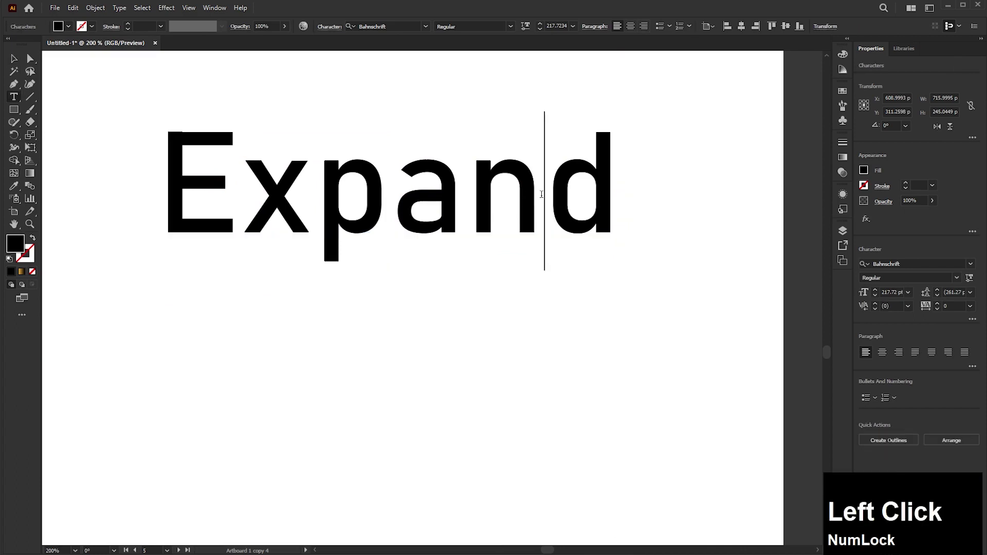
pyautogui.press('BackSpace')
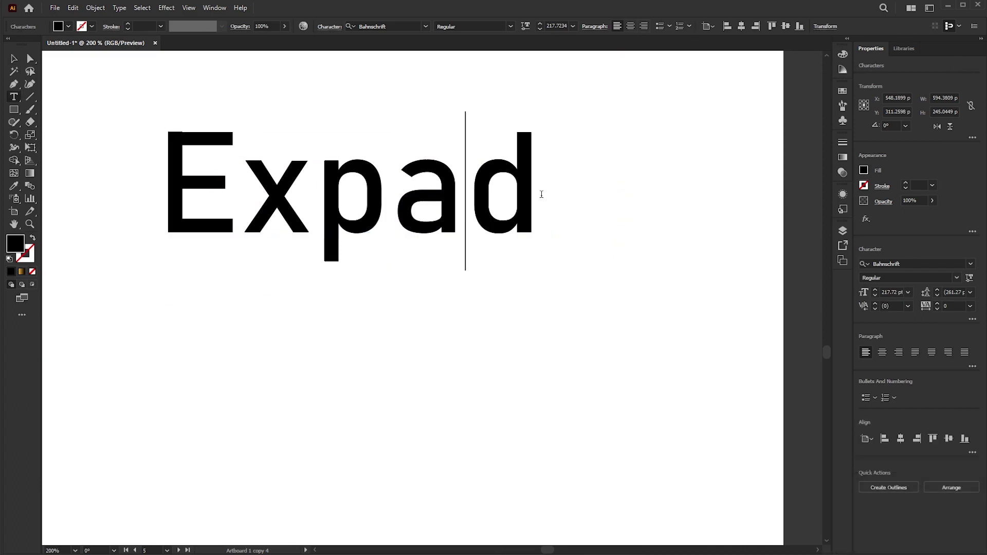
pyautogui.write('n')
pyautogui.click(17, 60)
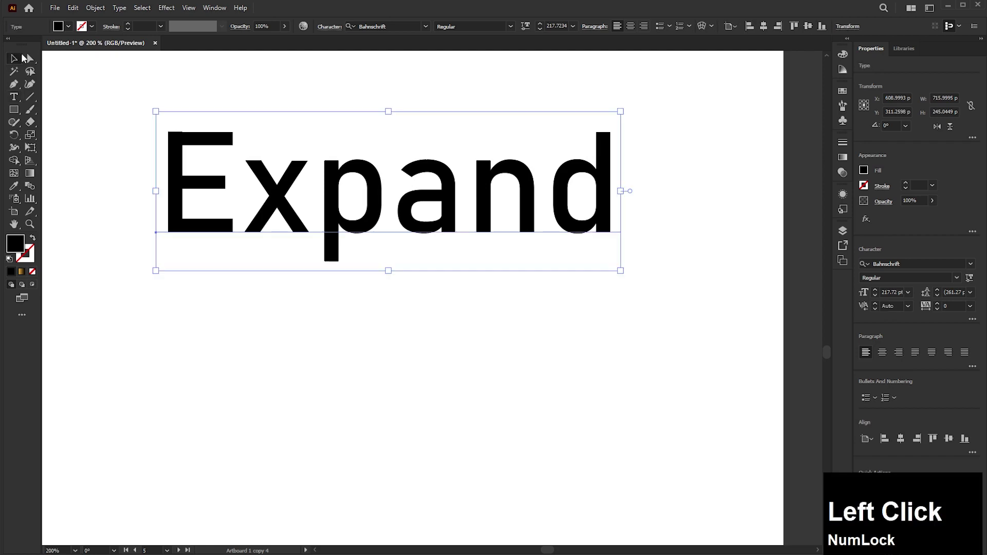
# Examine the live "Expand" text in Outline view and return to Preview
pyautogui.hotkey('ctrl', 'y')
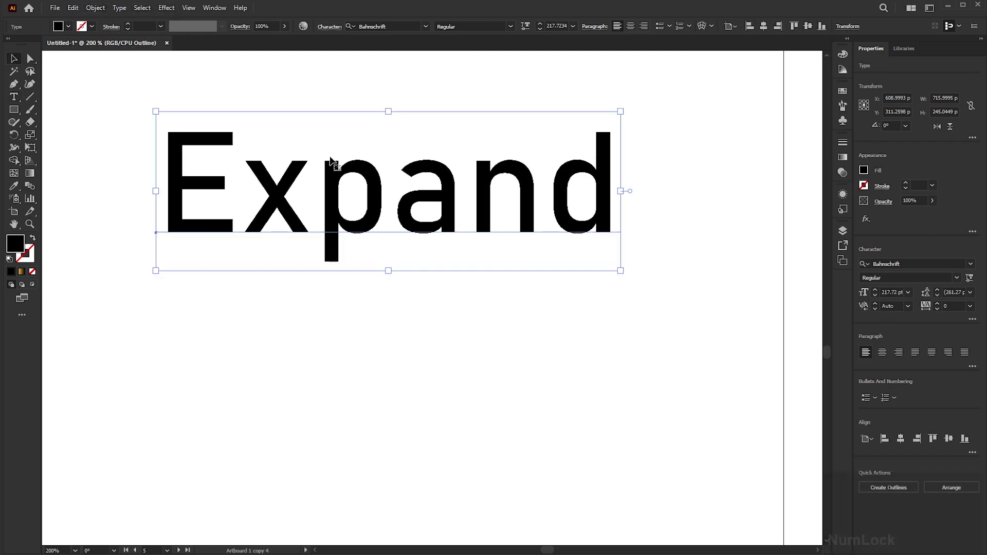
pyautogui.press('ctrl')
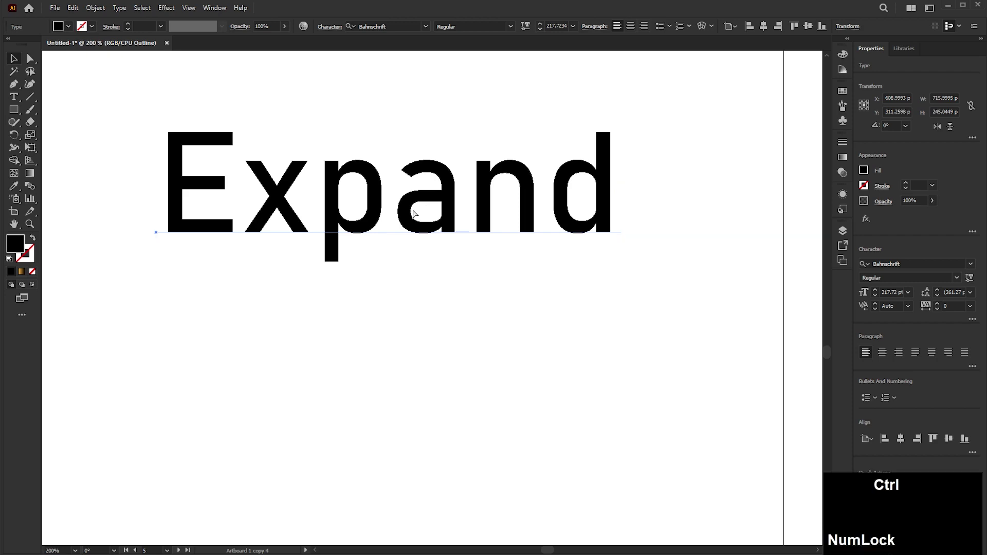
pyautogui.hotkey('ctrl', 'y')
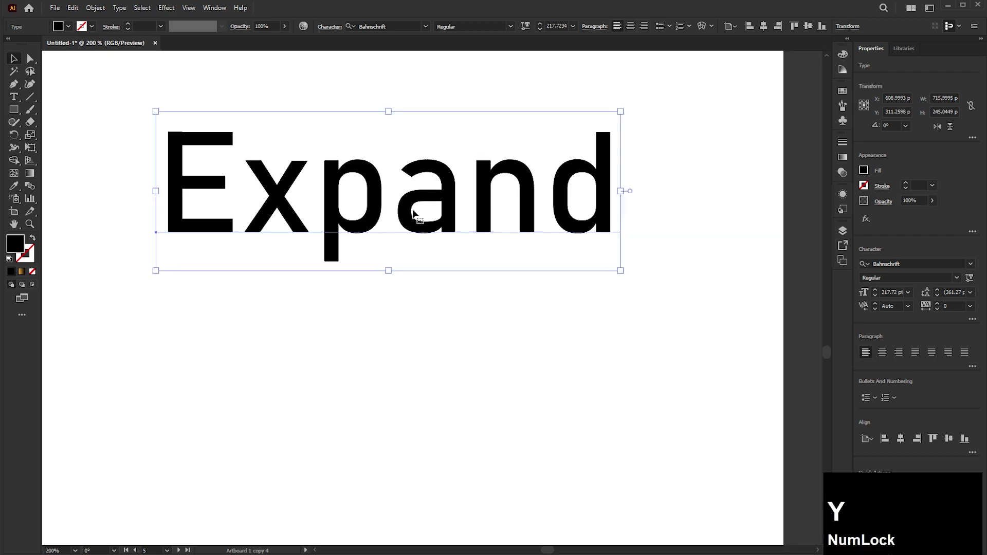
# Expand the "Expand" text with both Object and Fill enabled
pyautogui.click(102, 9)
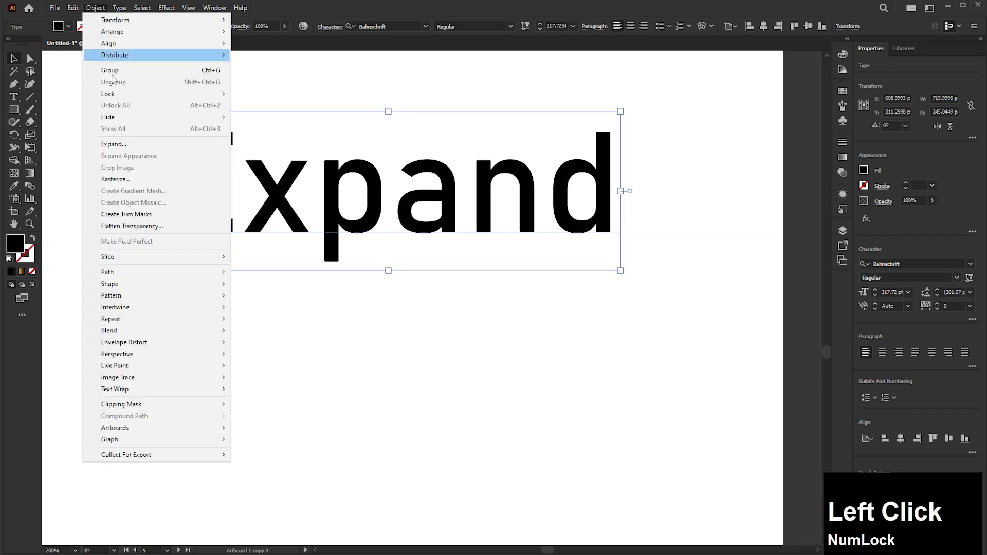
pyautogui.click(122, 144)
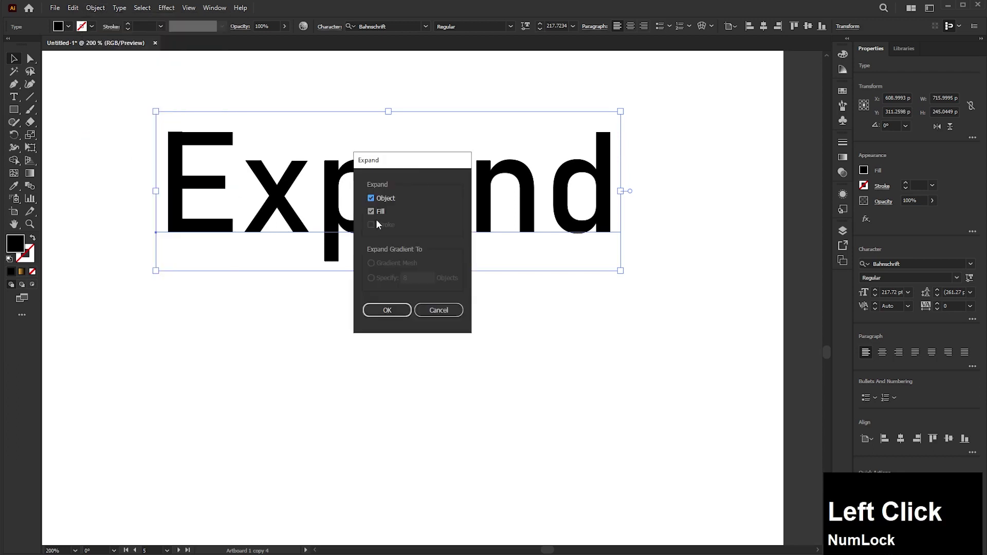
pyautogui.moveTo(416, 167); pyautogui.dragTo(392, 292)
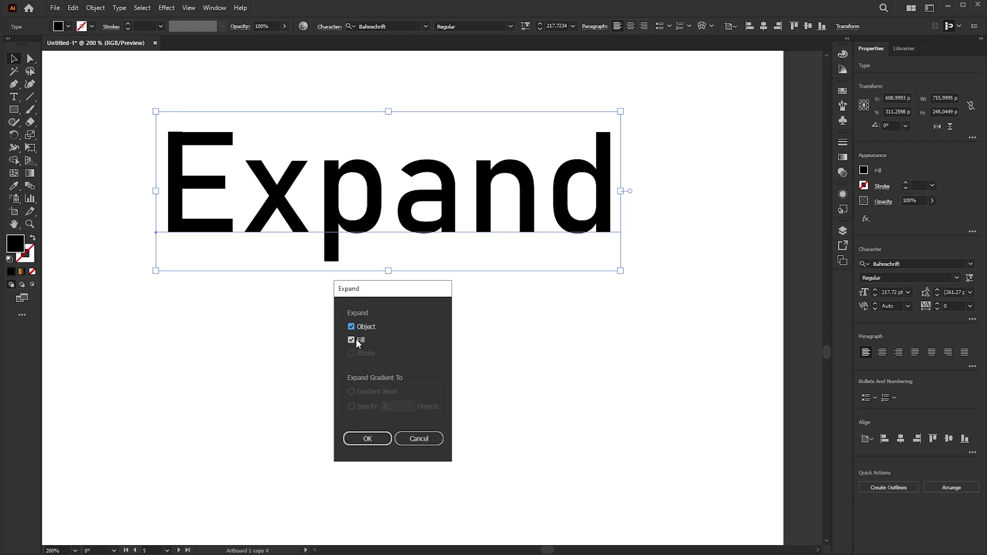
pyautogui.click(368, 438)
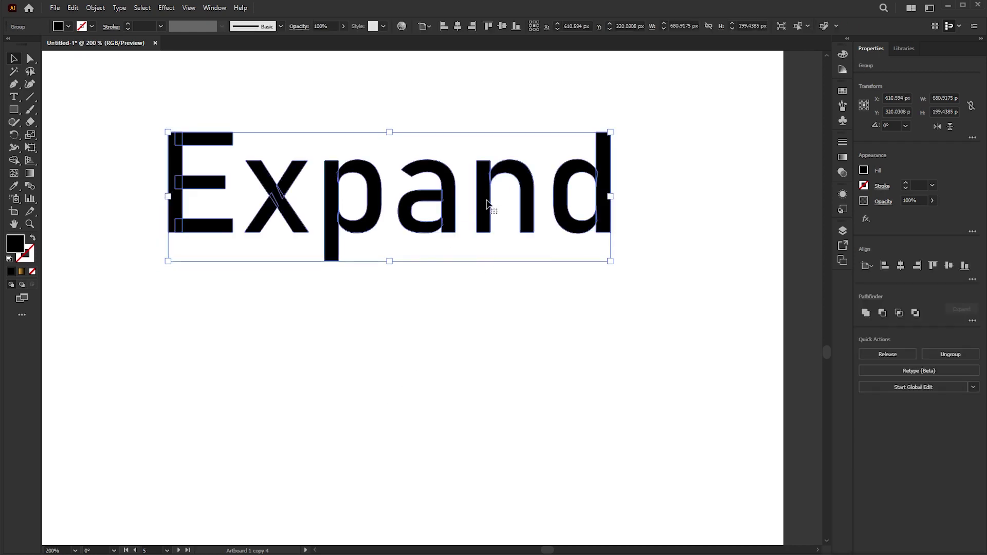
# Examine the expanded letter paths in Outline view with nothing selected and return to Preview
pyautogui.hotkey('ctrl', 'y')
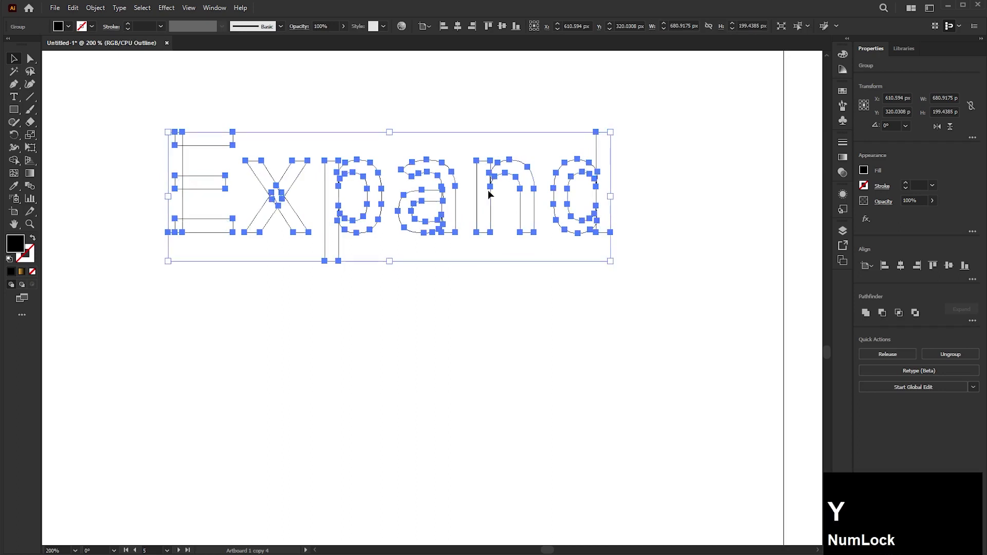
pyautogui.click(457, 280)
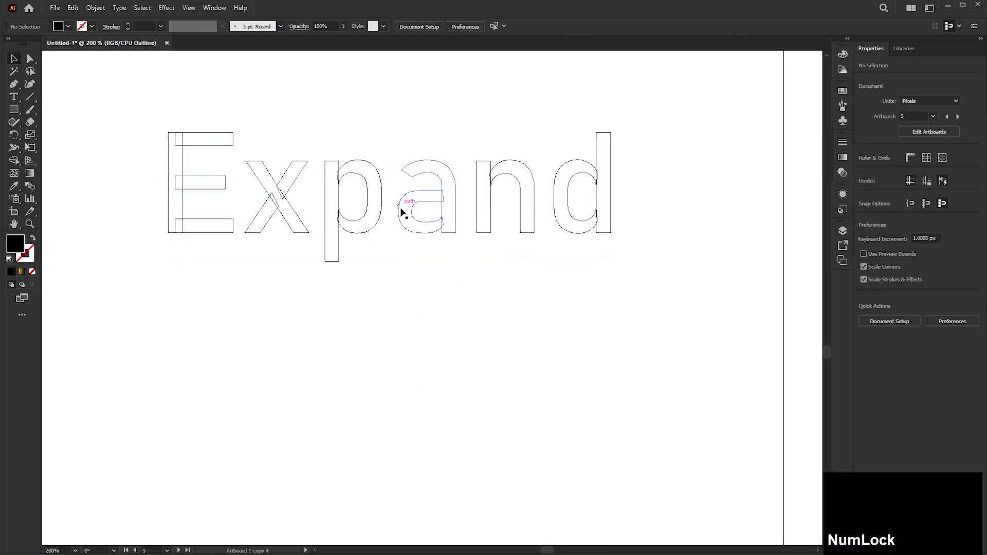
pyautogui.hotkey('ctrl', 'y')
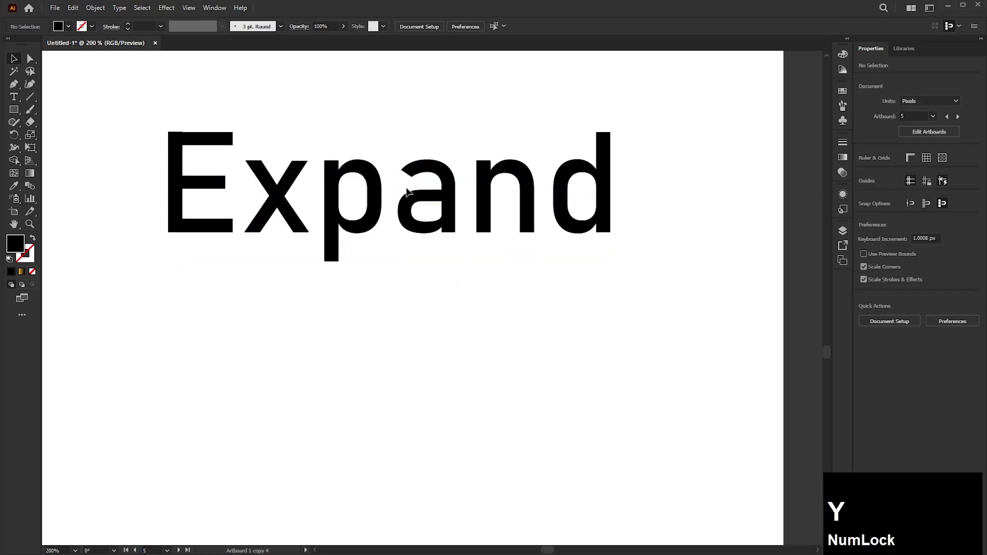
# Ungroup the expanded letters and move the letter d away from the n to about X 967 px
pyautogui.click(435, 196)
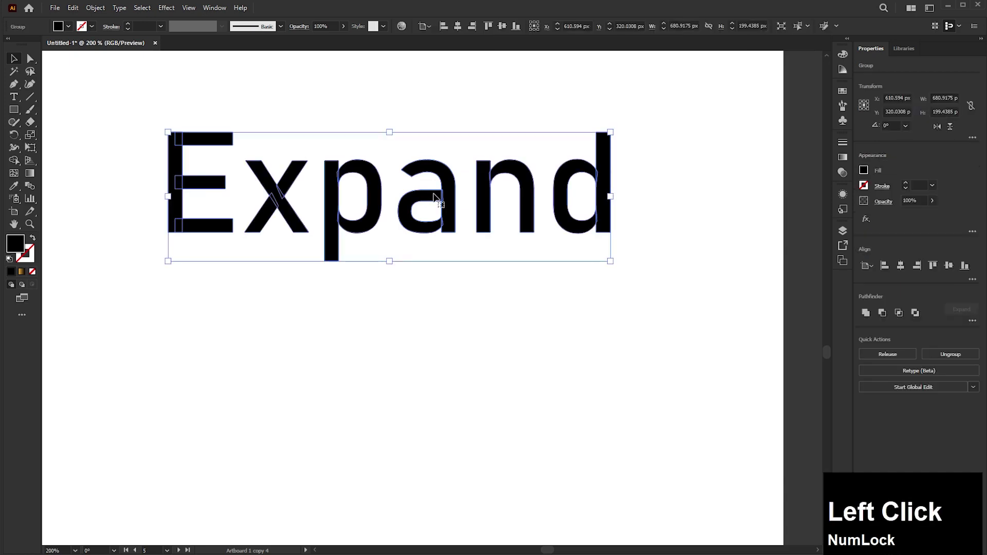
pyautogui.click(938, 355)
pyautogui.click(632, 279)
pyautogui.moveTo(606, 170); pyautogui.dragTo(645, 168)
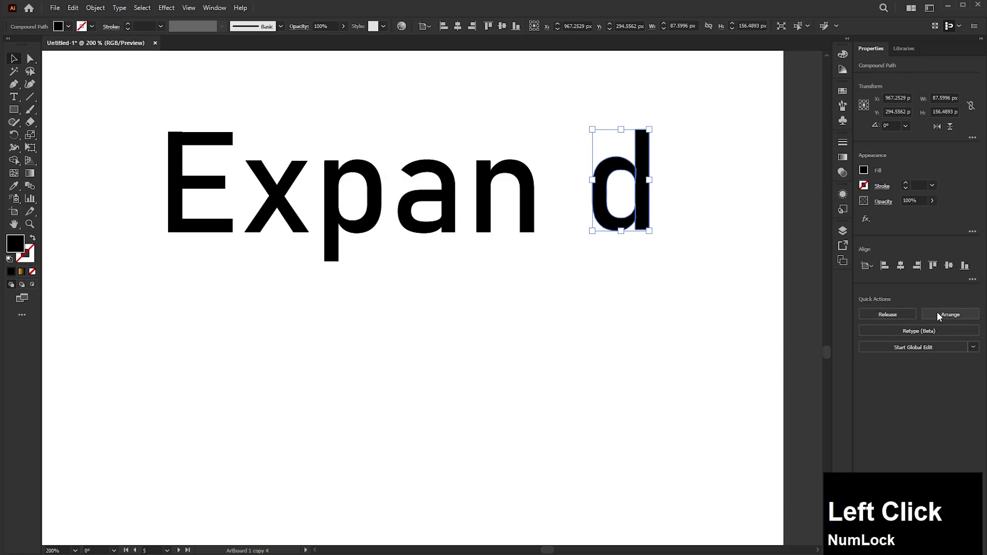
# Release the letter d's compound path and separate its parts, placing the bowl beside the n and the stem at about X 1040 px
pyautogui.click(900, 316)
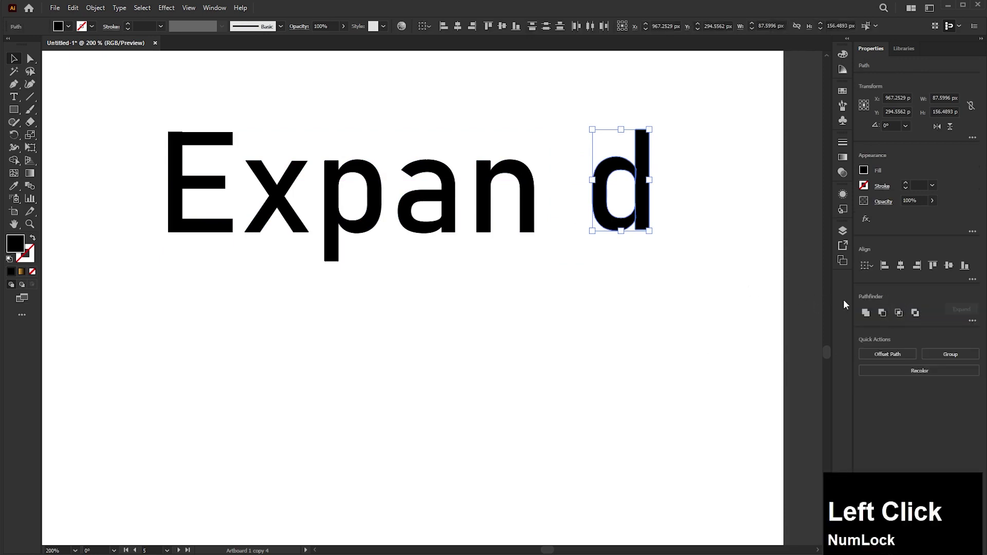
pyautogui.click(676, 270)
pyautogui.moveTo(602, 196); pyautogui.dragTo(561, 201)
pyautogui.moveTo(637, 199); pyautogui.dragTo(503, 291)
# Narrow the eight-stripe gradient rectangle to about 54 px wide and group it
pyautogui.scroll(-3, 538, 240)
pyautogui.scroll(-1, 538, 240)
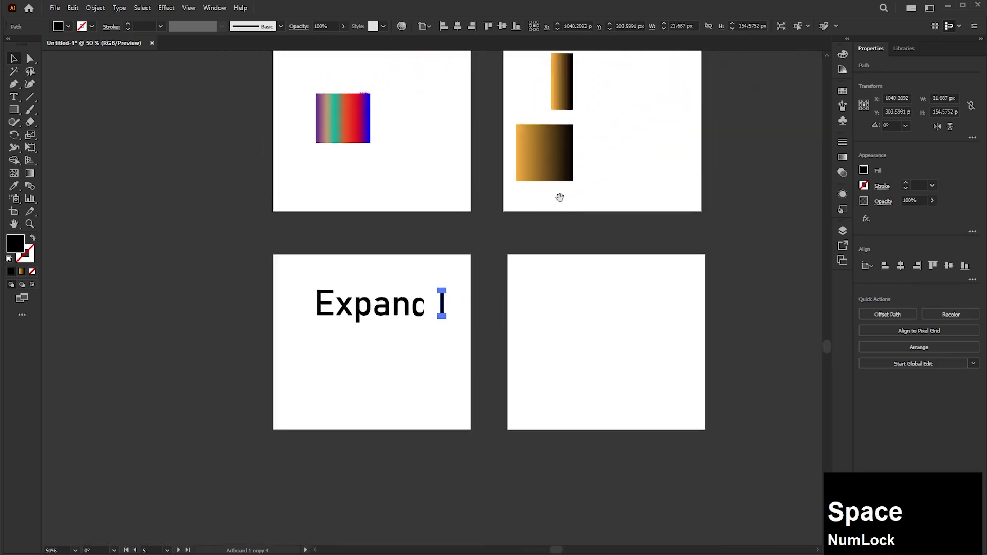
pyautogui.moveTo(593, 182); pyautogui.dragTo(480, 319)
pyautogui.scroll(2, 481, 214)
pyautogui.moveTo(482, 196); pyautogui.dragTo(410, 235)
pyautogui.scroll(3, 397, 219)
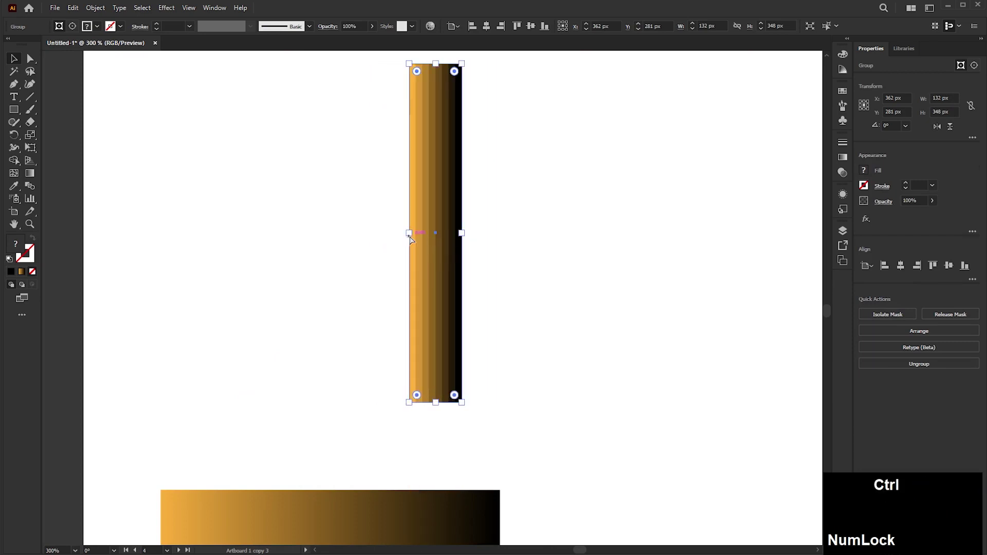
pyautogui.hotkey('ctrl', 'g')
# Bring up the list of the document's brushes
pyautogui.click(842, 120)
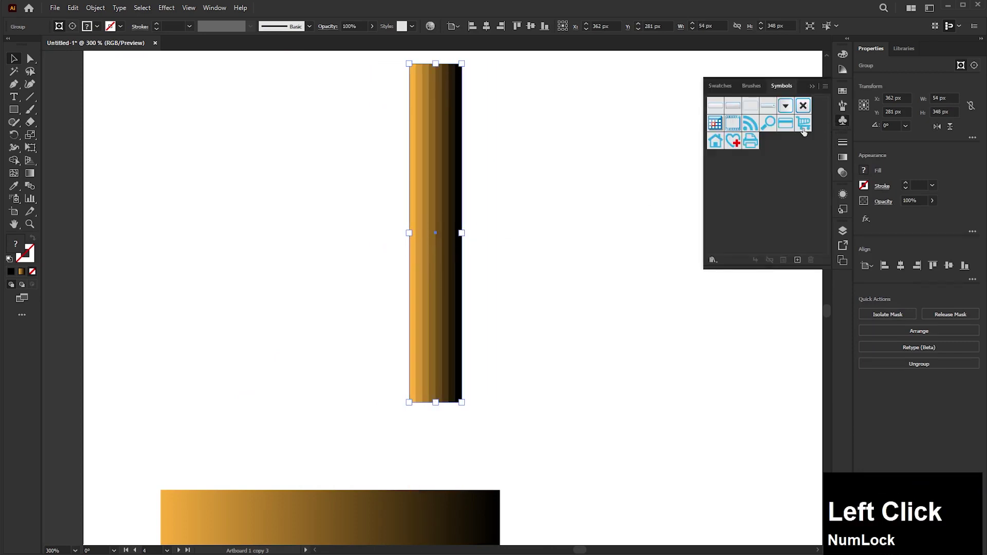
pyautogui.click(839, 106)
pyautogui.click(839, 106)
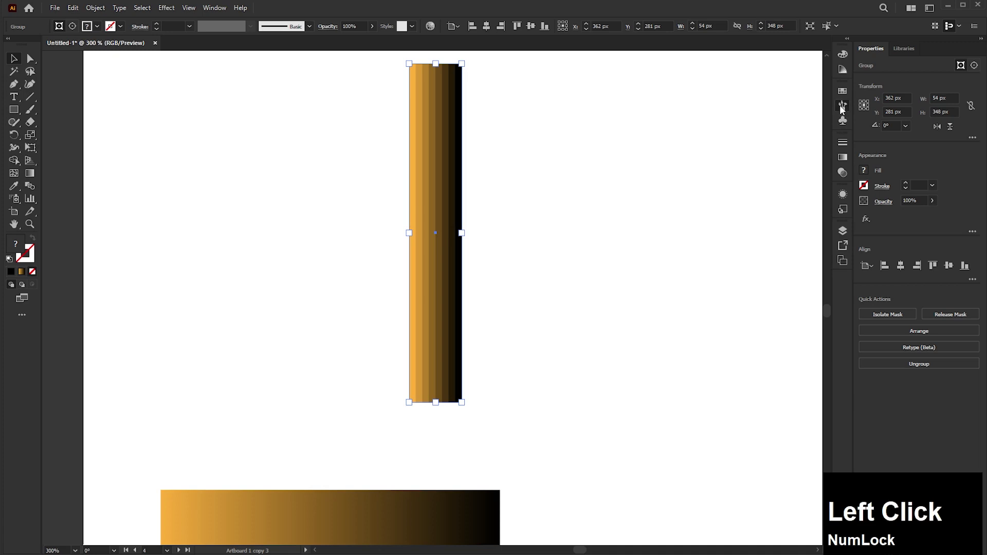
pyautogui.click(840, 106)
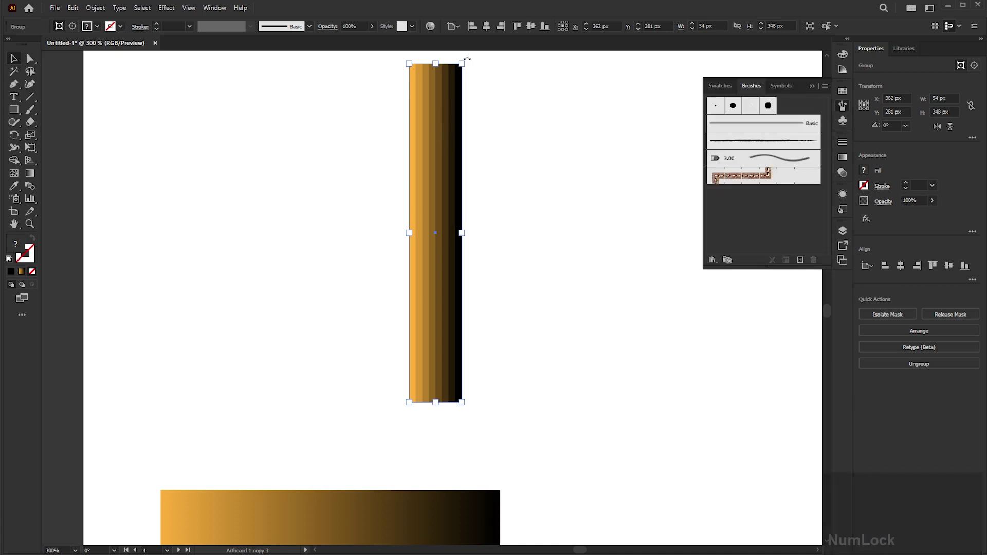
# Rotate the striped bar to 270° so it lies horizontally and scale it proportionally to about 193 by 30 px
pyautogui.moveTo(467, 60); pyautogui.dragTo(544, 215)
pyautogui.moveTo(606, 206); pyautogui.dragTo(515, 231)
# Save the horizontal striped bar as a new art brush with the default options and delete the original bar
pyautogui.moveTo(446, 238); pyautogui.dragTo(762, 208)
pyautogui.click(461, 310)
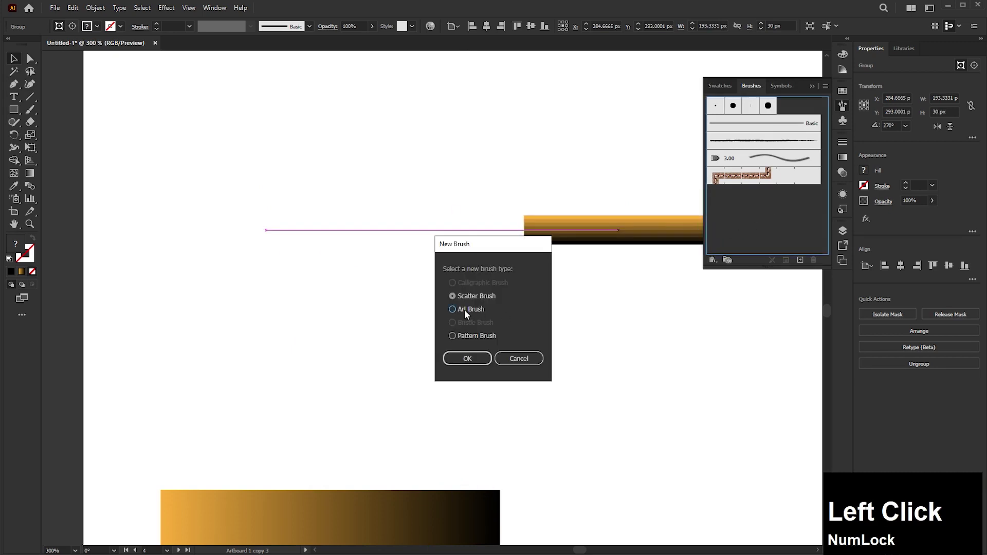
pyautogui.click(470, 359)
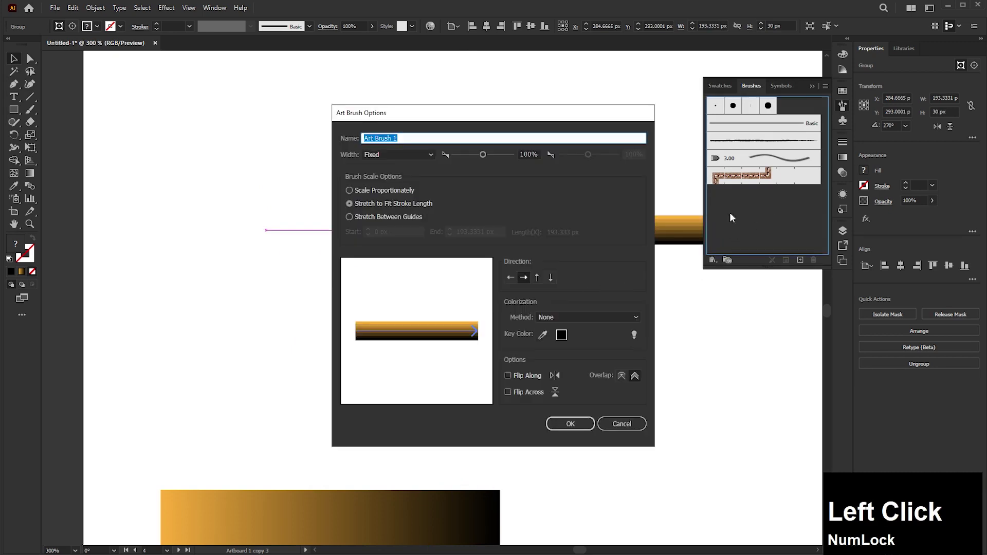
pyautogui.click(570, 425)
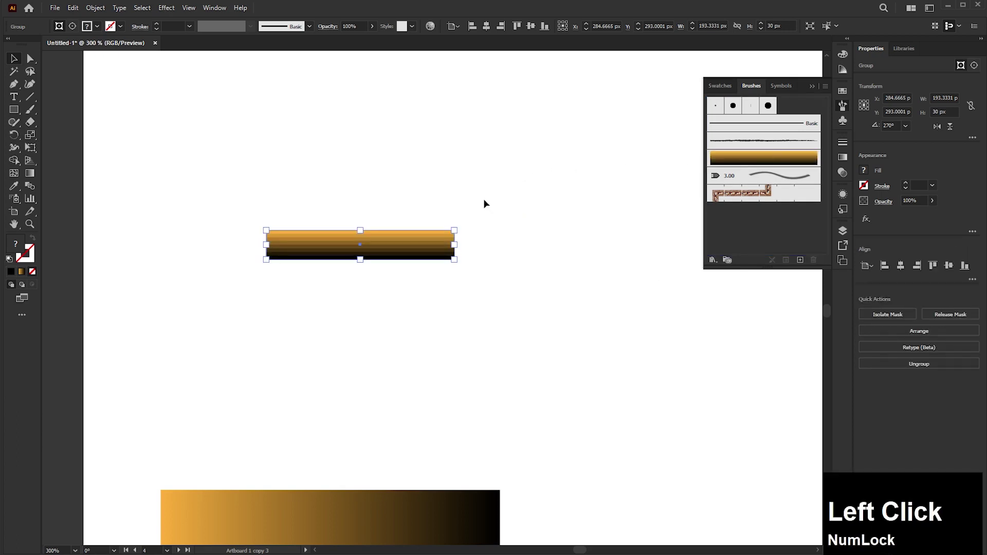
pyautogui.press('Delete')
# Draw a circle about 210 px across, swap its fill and stroke, and apply the striped art brush to its outline
pyautogui.click(13, 111)
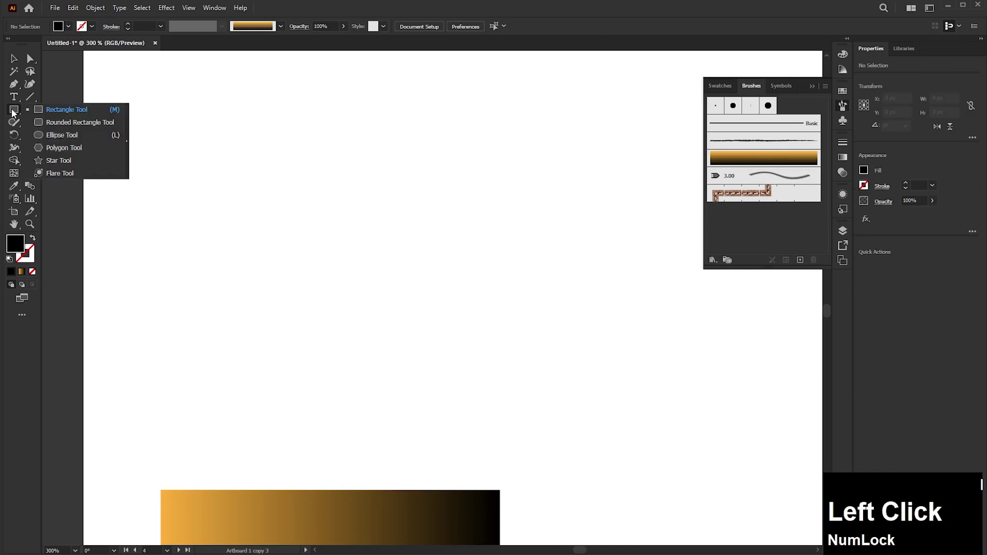
pyautogui.click(54, 135)
pyautogui.moveTo(303, 199); pyautogui.dragTo(406, 301)
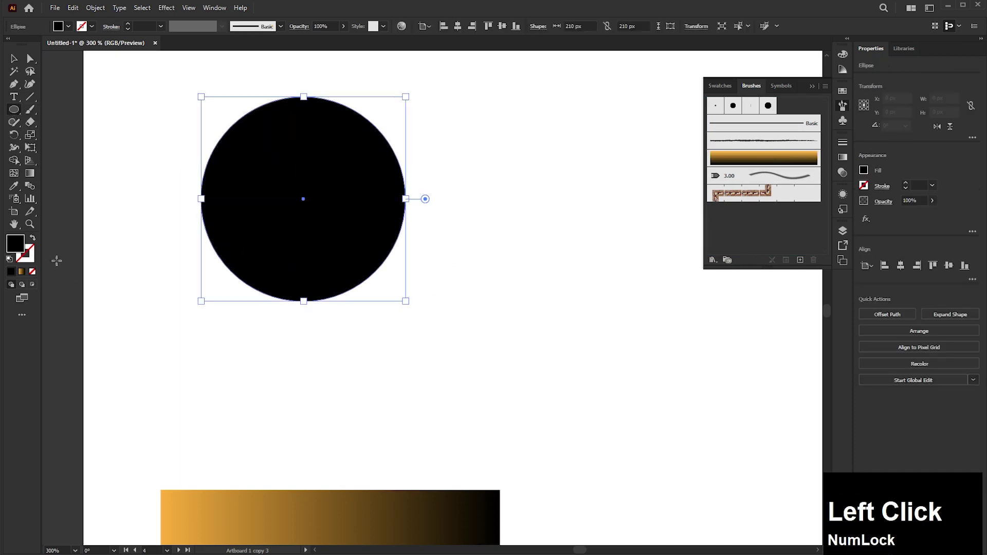
pyautogui.click(32, 238)
pyautogui.click(741, 159)
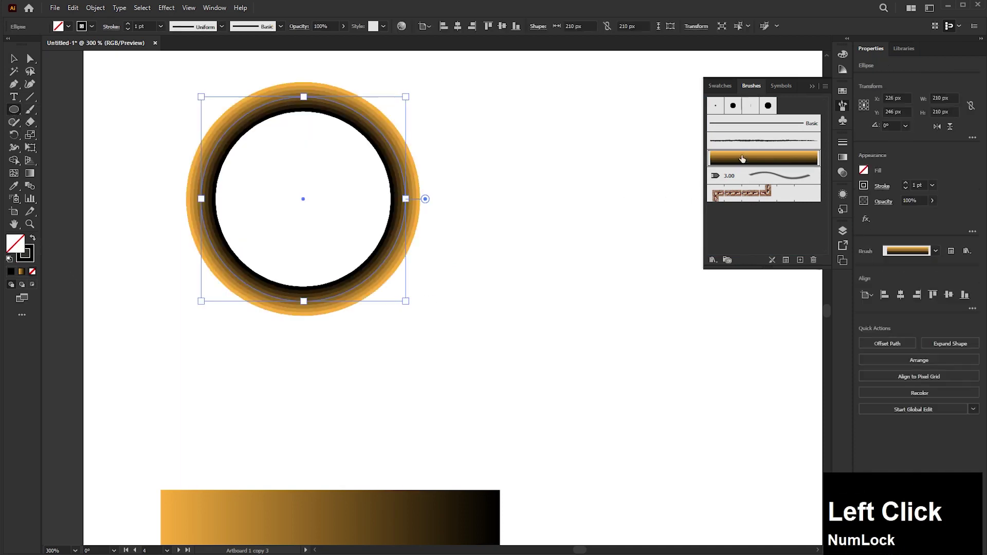
# Enlarge the brushed circle proportionally to about 375 px across above the gradient square
pyautogui.scroll(3, 390, 132)
pyautogui.scroll(-2, 387, 132)
pyautogui.scroll(-5, 387, 132)
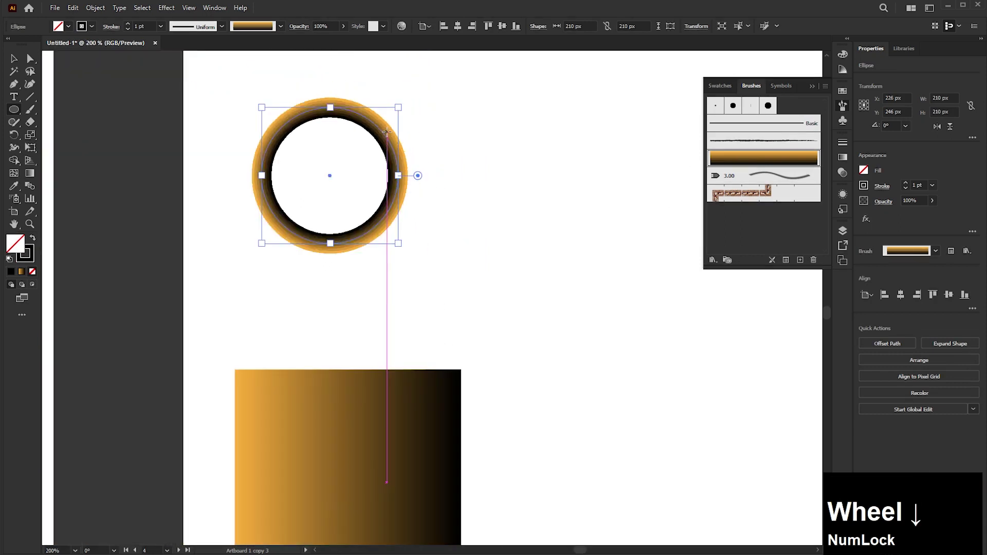
pyautogui.click(14, 59)
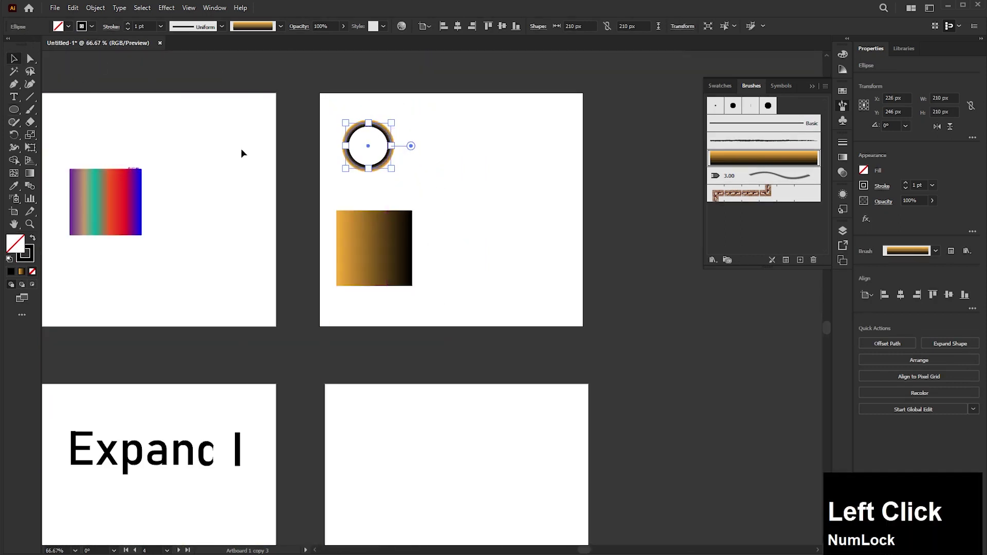
pyautogui.moveTo(392, 168); pyautogui.dragTo(448, 211)
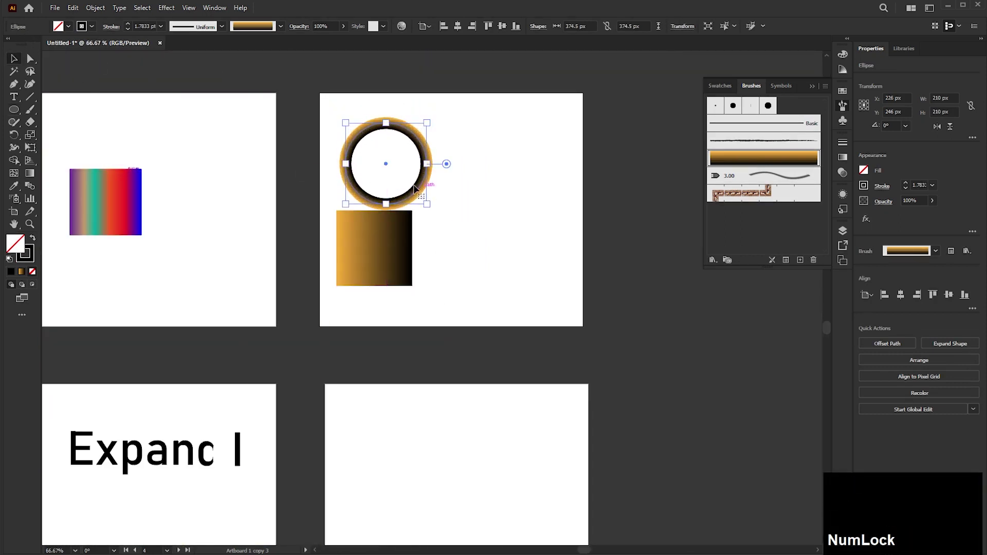
pyautogui.scroll(4, 403, 165)
pyautogui.scroll(-6, 402, 164)
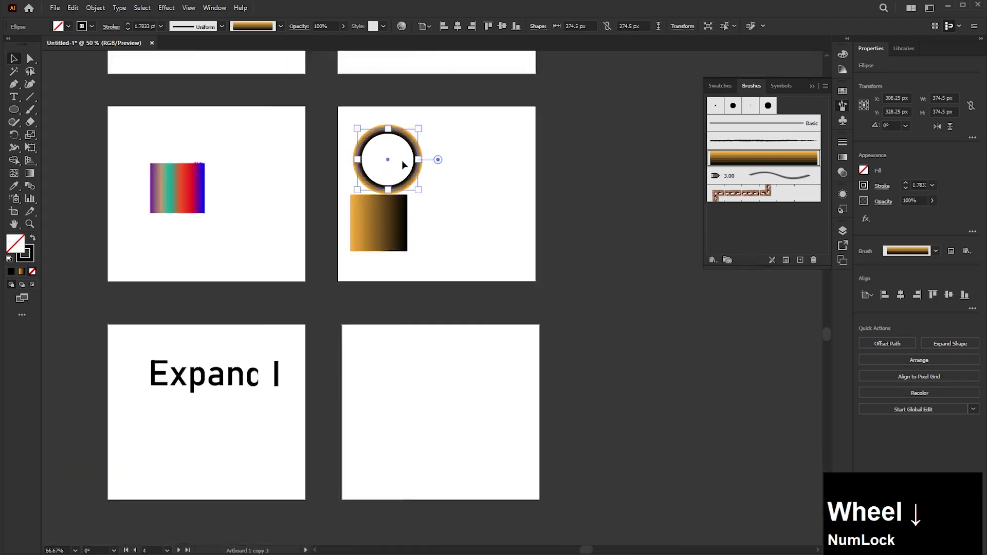
# Draw a new artboard of about 2411 by 1100 px beside the one with the two blue bars
pyautogui.click(460, 161)
pyautogui.moveTo(461, 161); pyautogui.dragTo(434, 323)
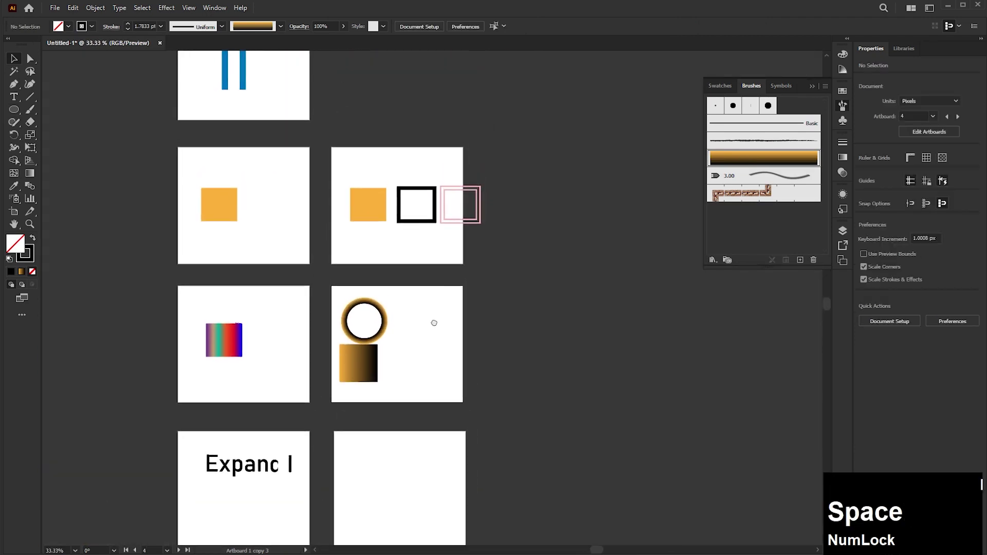
pyautogui.moveTo(401, 119); pyautogui.dragTo(395, 272)
pyautogui.moveTo(383, 223); pyautogui.dragTo(339, 223)
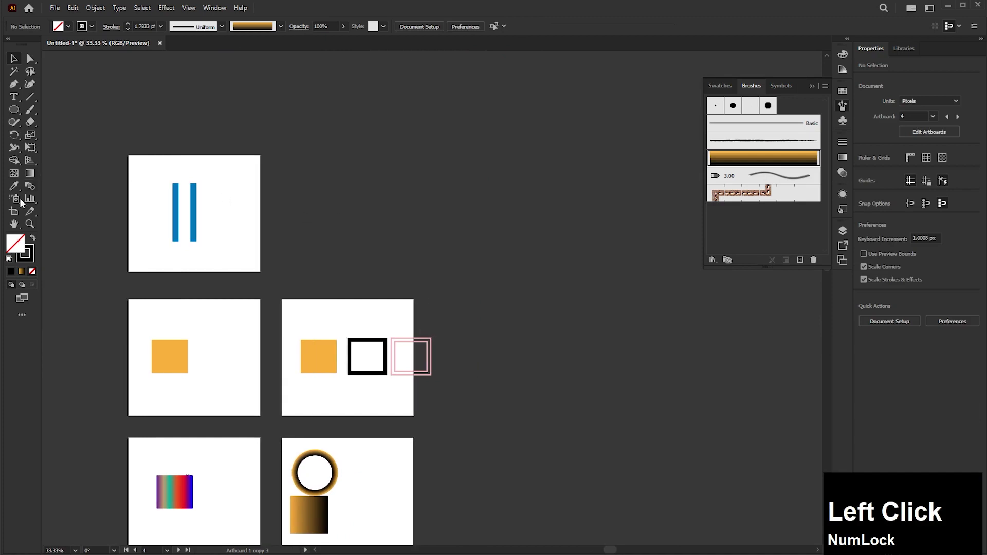
pyautogui.click(14, 212)
pyautogui.moveTo(277, 154); pyautogui.dragTo(537, 274)
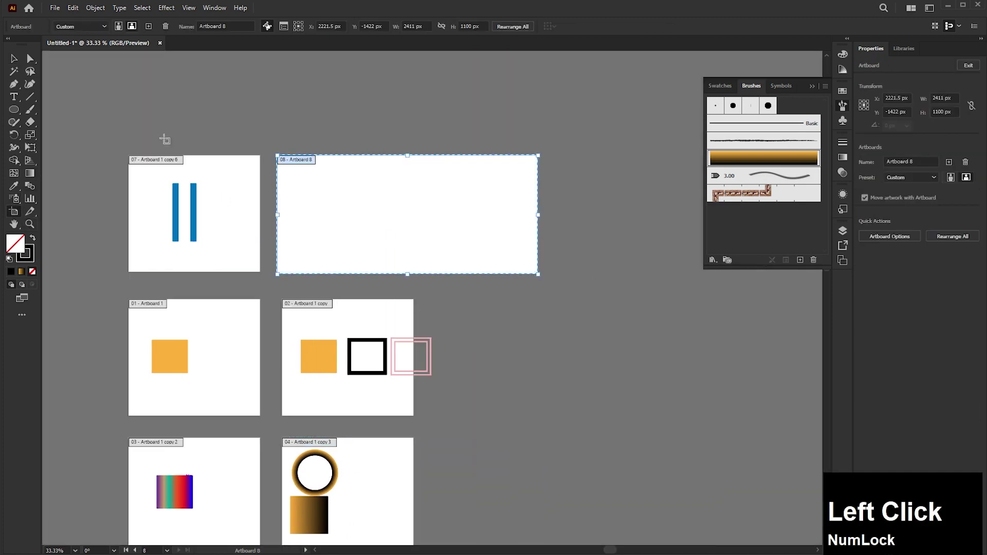
pyautogui.click(15, 59)
# Put away the brush list to clear the view of the new empty artboard
pyautogui.scroll(3, 404, 163)
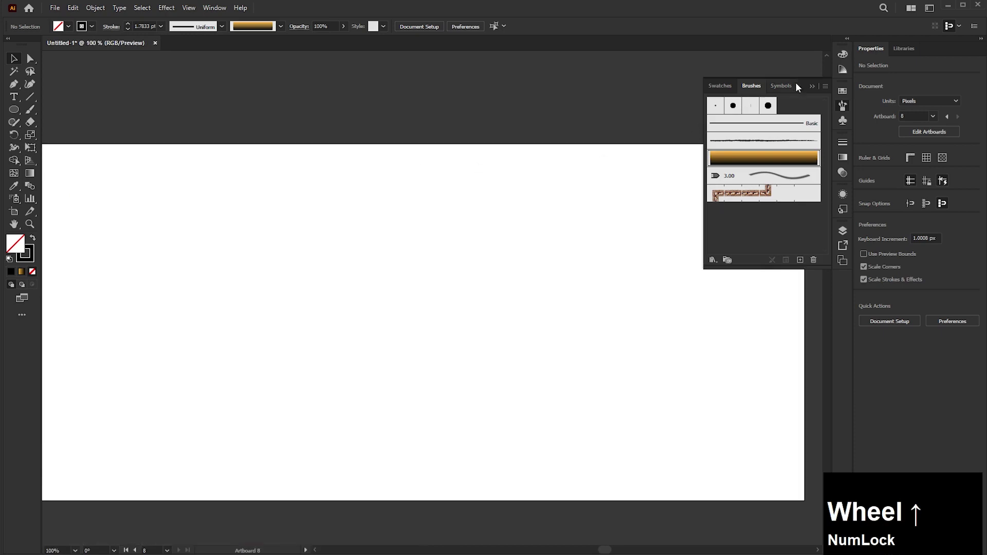
pyautogui.click(812, 86)
pyautogui.click(980, 42)
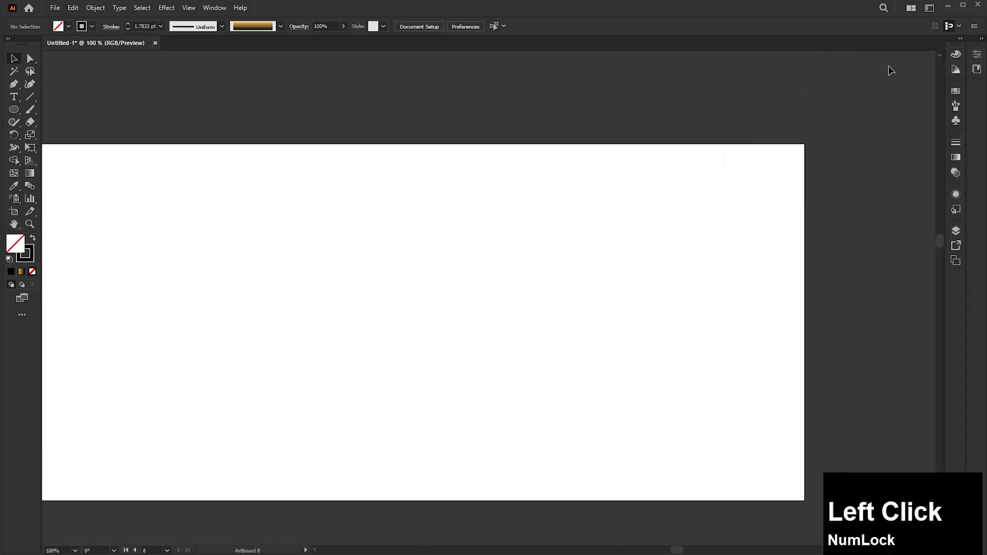
pyautogui.moveTo(584, 117); pyautogui.dragTo(651, 106)
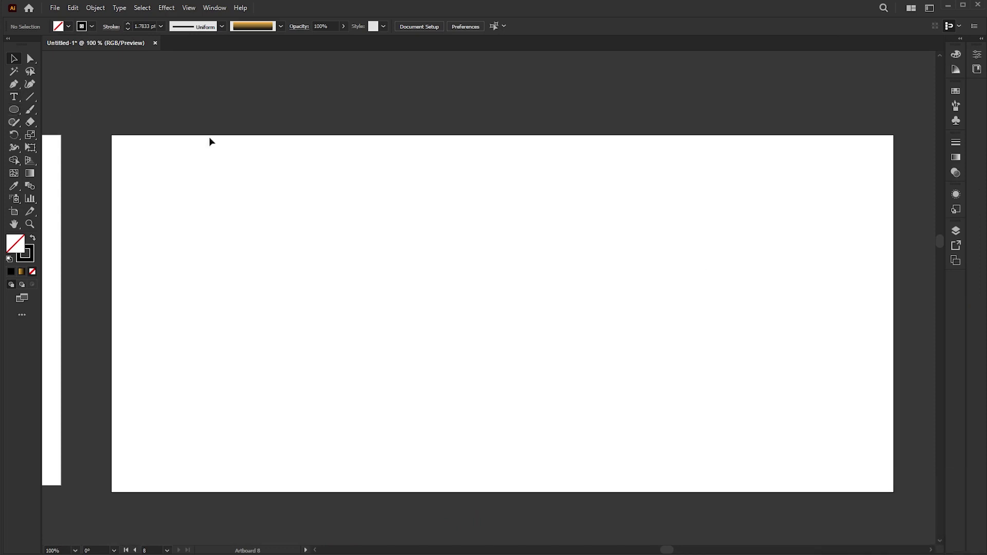
pyautogui.click(980, 42)
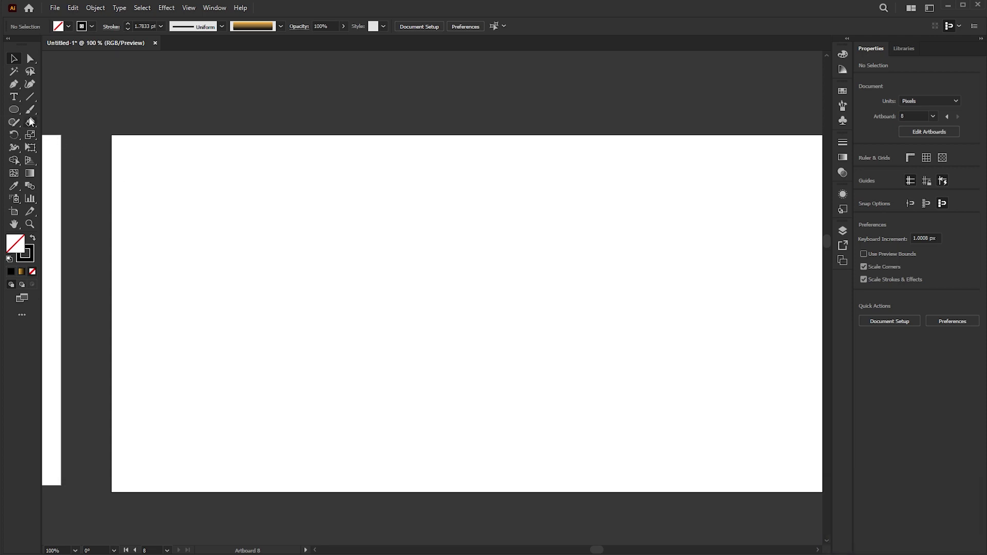
# Draw a square about 576 px wide on the new artboard
pyautogui.moveTo(15, 112); pyautogui.dragTo(60, 114)
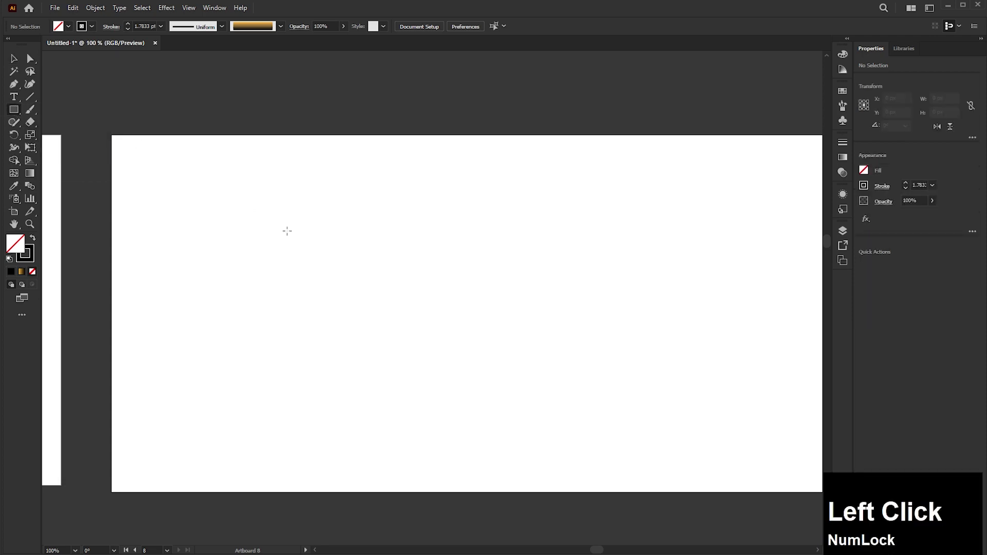
pyautogui.moveTo(300, 241)
pyautogui.mouseDown()
pyautogui.moveTo(427, 336)
pyautogui.moveTo(393, 295)
pyautogui.mouseUp()
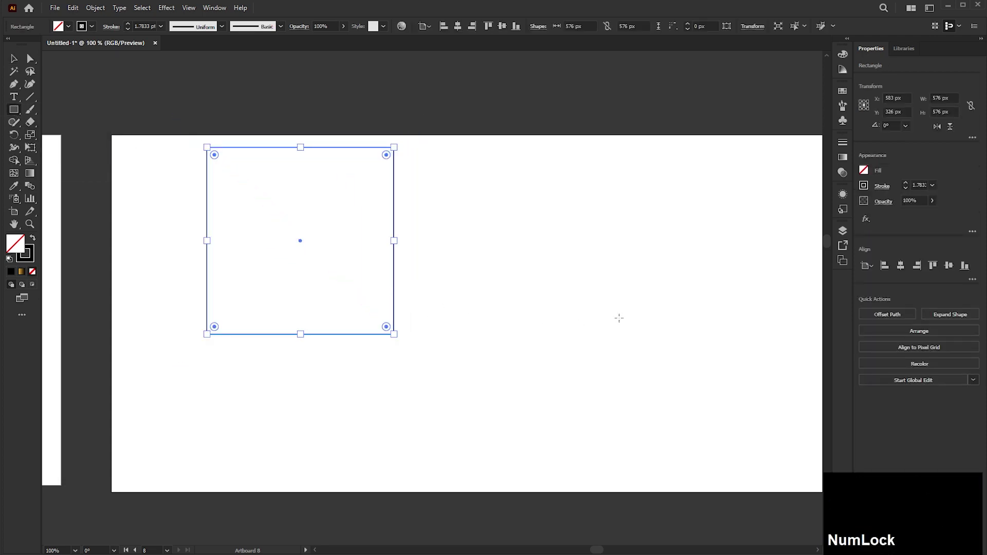
pyautogui.click(13, 58)
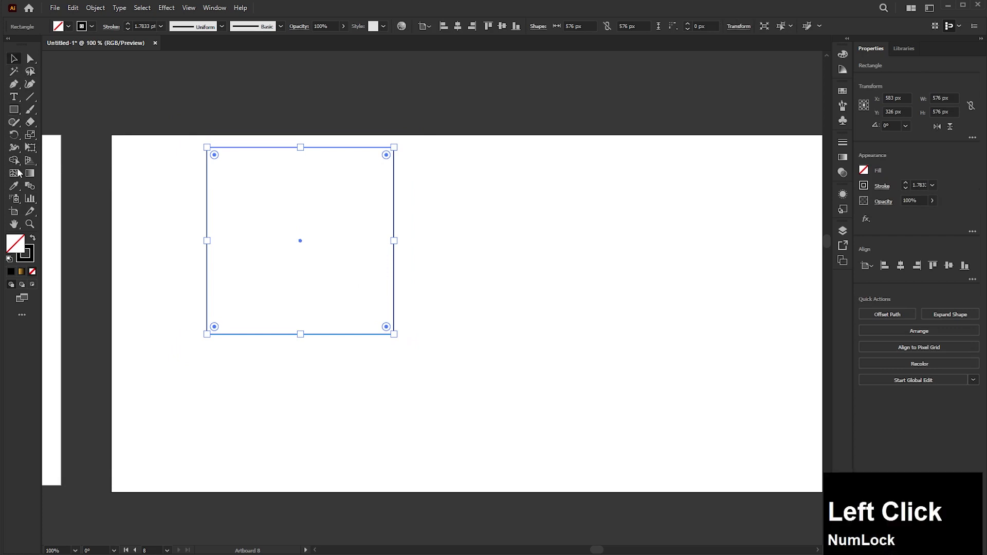
# Fill the square with pink D17878 and set its stroke weight to 38 pt
pyautogui.doubleClick(15, 244)
pyautogui.click(733, 232)
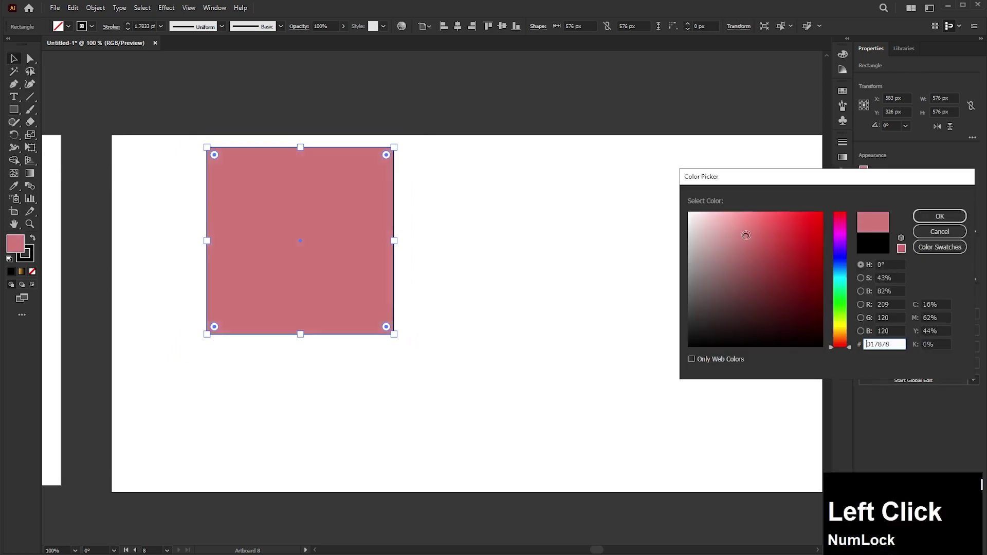
pyautogui.click(939, 216)
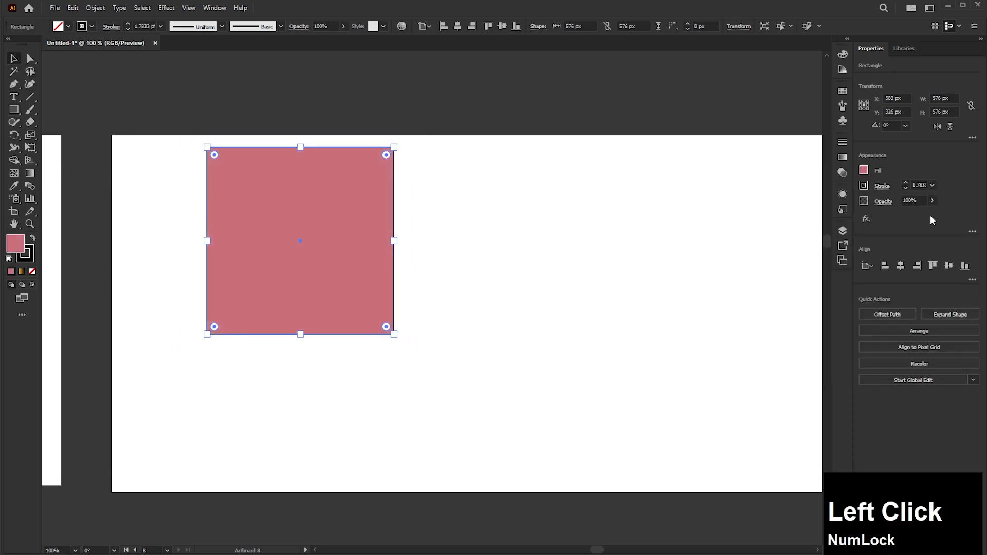
pyautogui.click(905, 183)
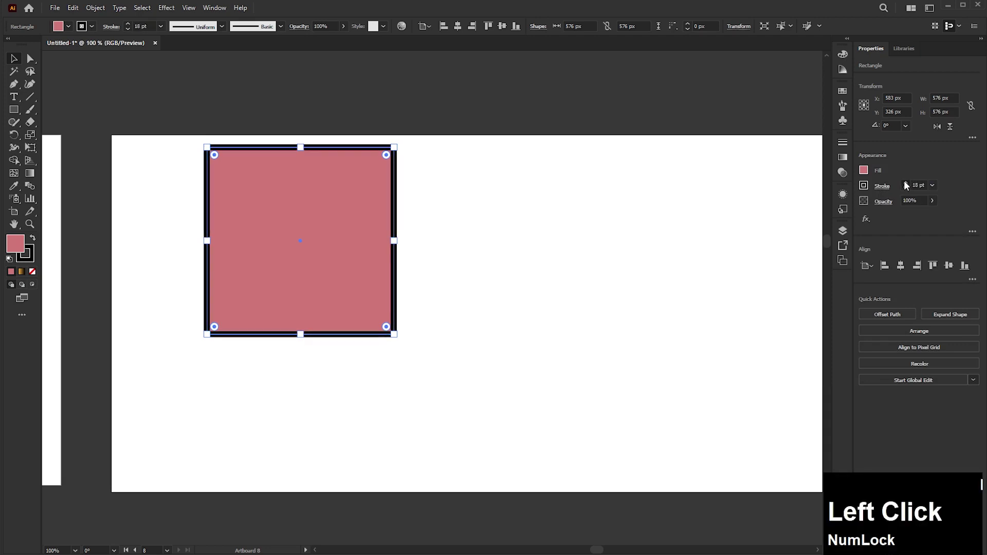
# Move the square to about X 485, Y 472 px and place a copy directly above the artboard at about Y -448 px
pyautogui.press('v')
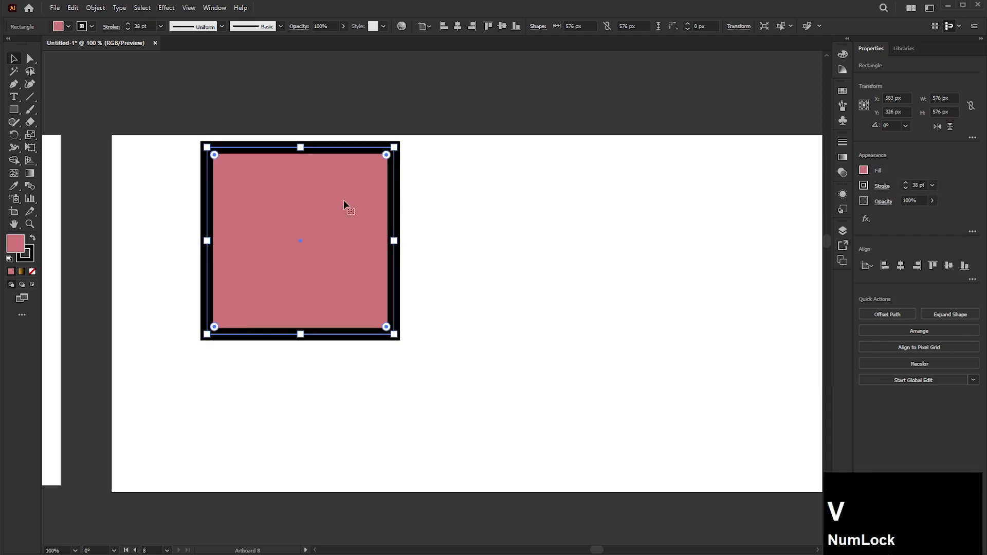
pyautogui.moveTo(343, 203); pyautogui.dragTo(305, 256)
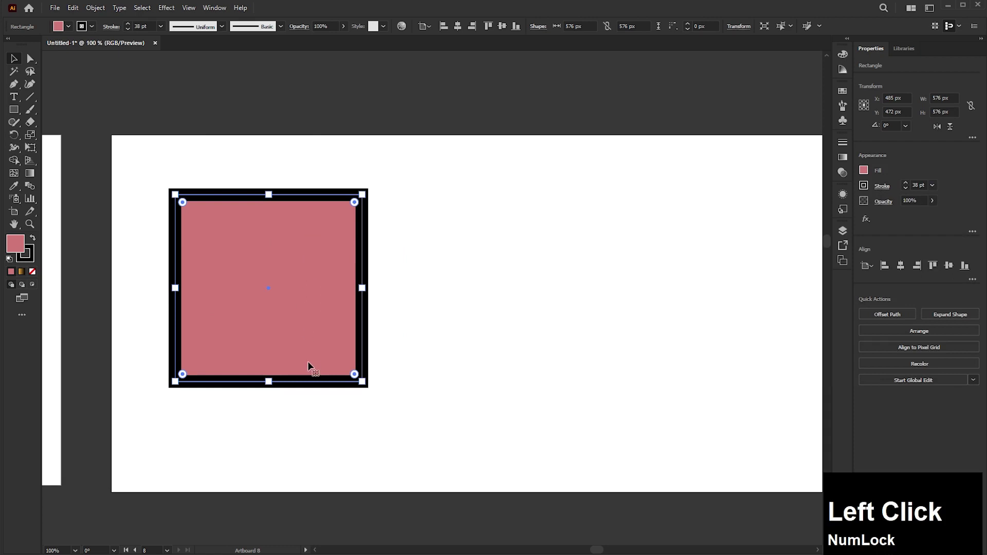
pyautogui.moveTo(309, 366); pyautogui.dragTo(276, 63)
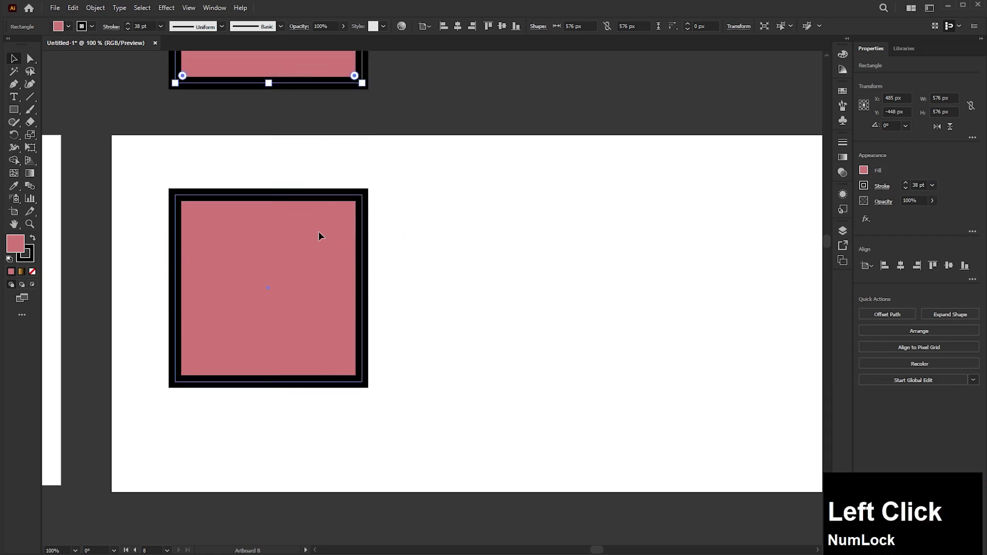
# Turn off Scale Corners and Scale Strokes & Effects for the square on the artboard
pyautogui.click(319, 235)
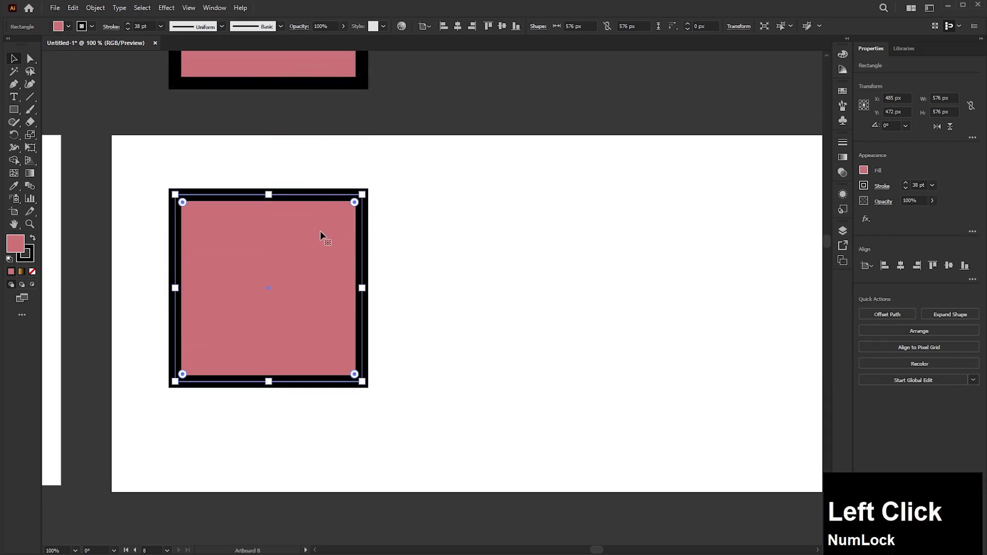
pyautogui.click(973, 138)
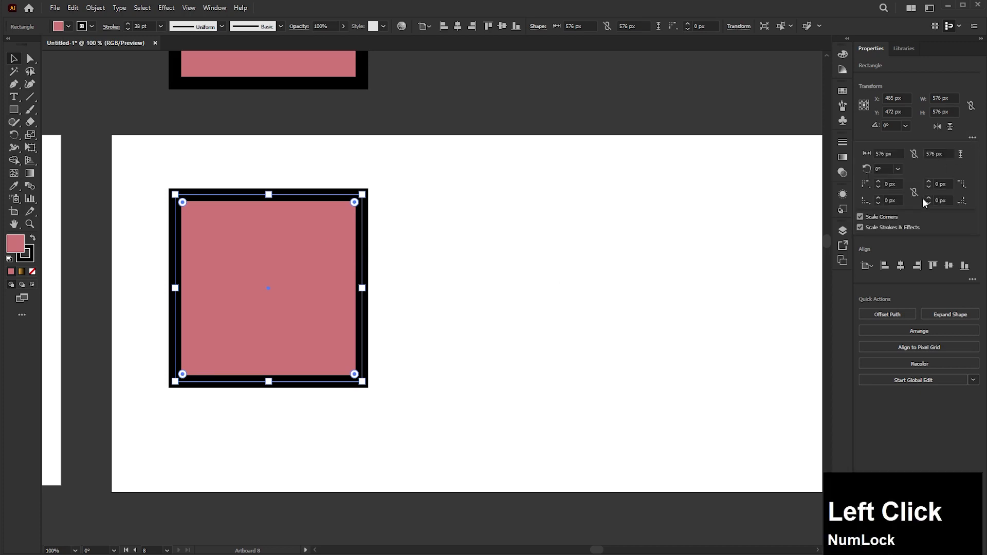
pyautogui.click(860, 217)
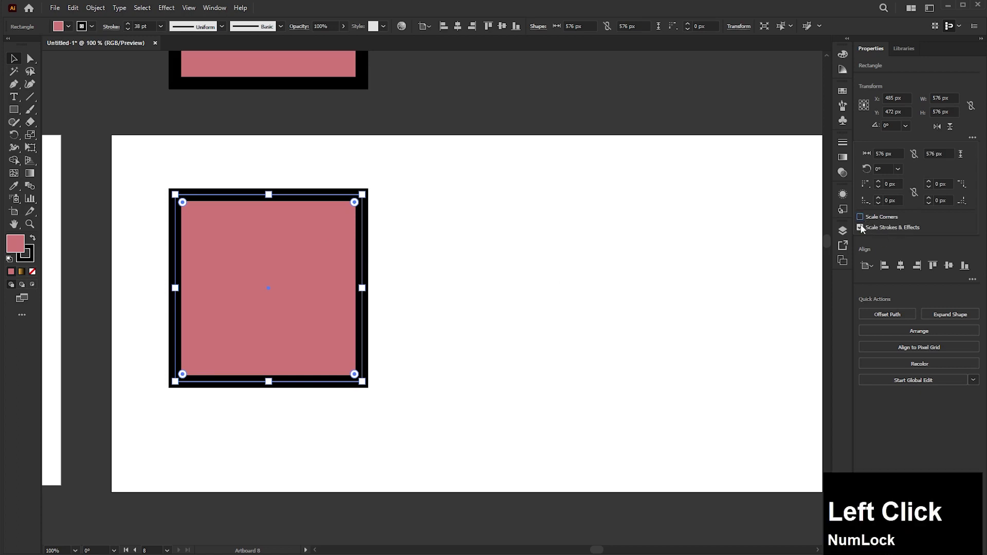
pyautogui.click(694, 235)
# Test scaling by placing a copy beside the pink square and shrinking it to about 236 px wide, and delete that copy
pyautogui.moveTo(232, 221); pyautogui.dragTo(478, 221)
pyautogui.moveTo(609, 194); pyautogui.dragTo(519, 307)
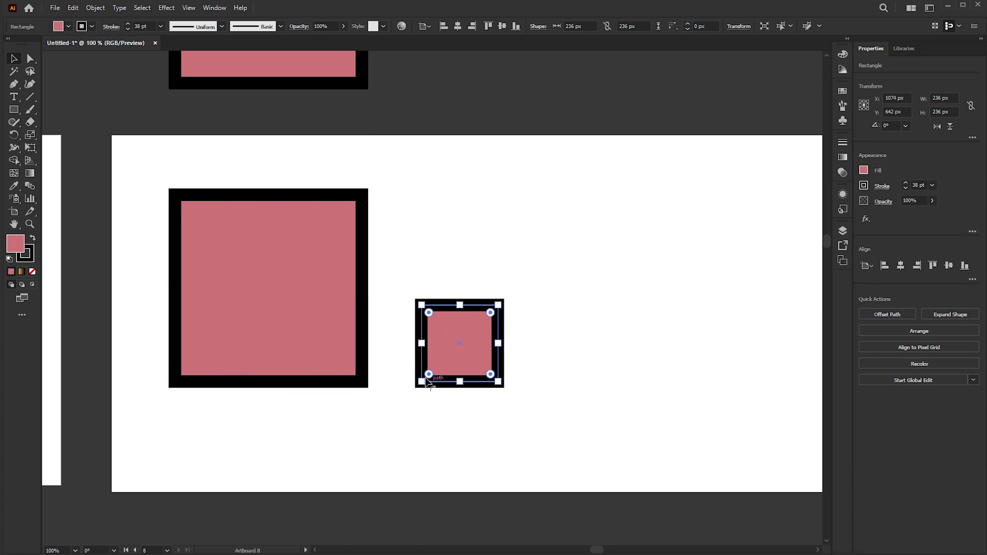
pyautogui.press('Delete')
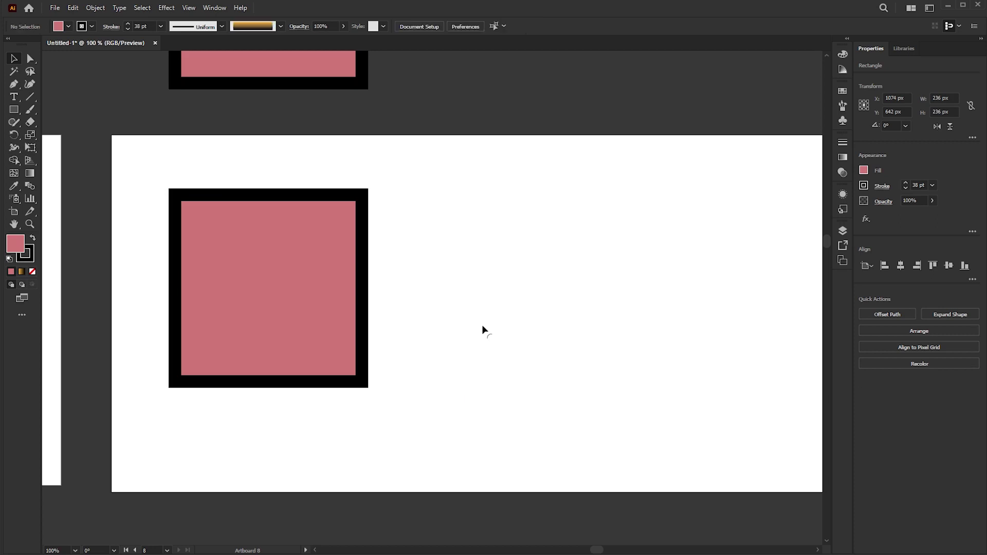
# Bring up the pink square's options for scaling corners and scaling strokes and effects
pyautogui.click(308, 239)
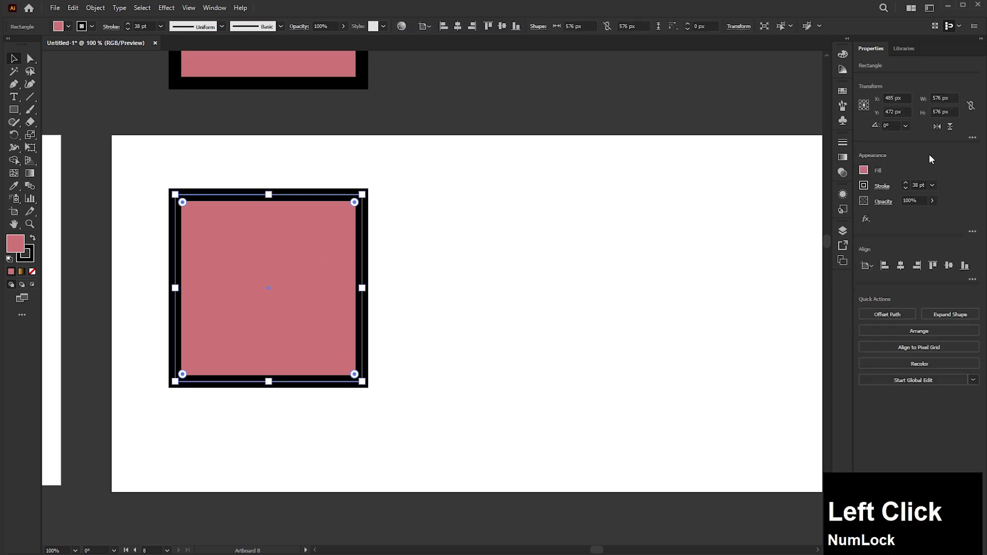
pyautogui.click(972, 137)
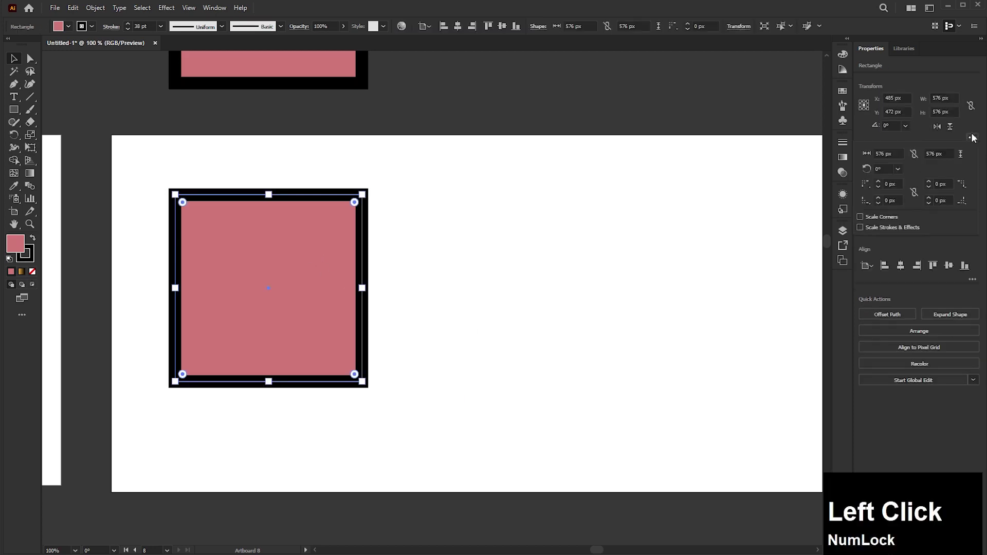
pyautogui.click(882, 228)
# Expand the pink square on the artboard so its fill and stroke become separate shapes
pyautogui.click(263, 236)
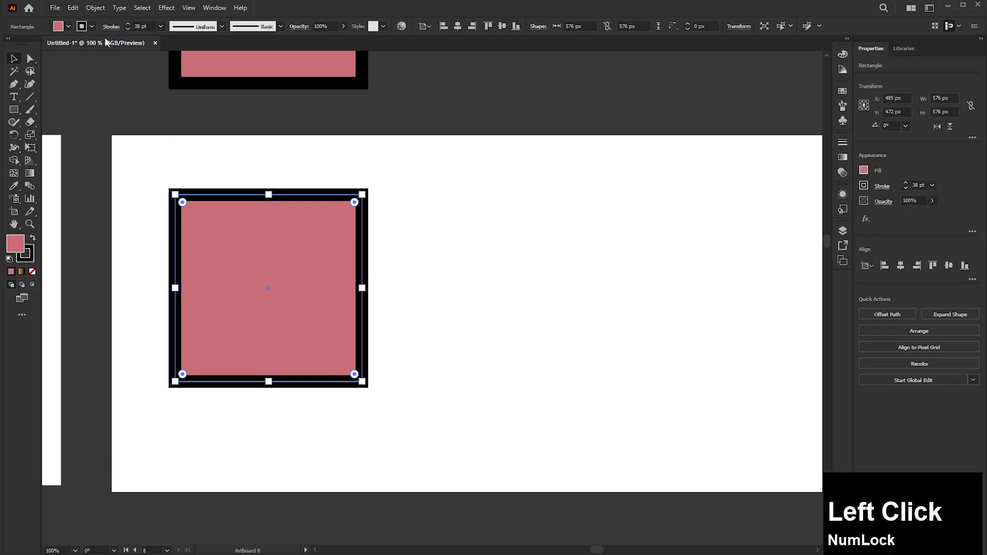
pyautogui.click(95, 7)
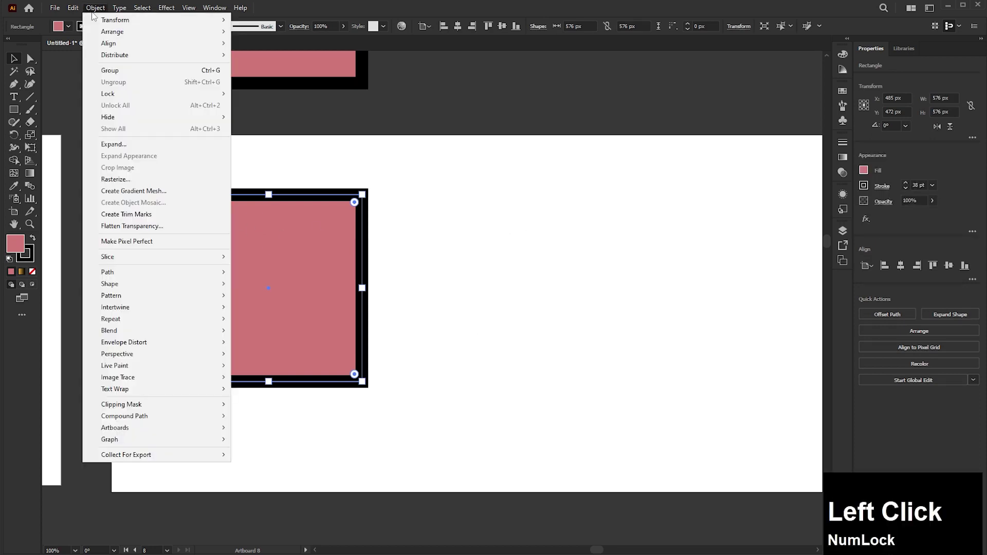
pyautogui.click(113, 144)
pyautogui.click(367, 439)
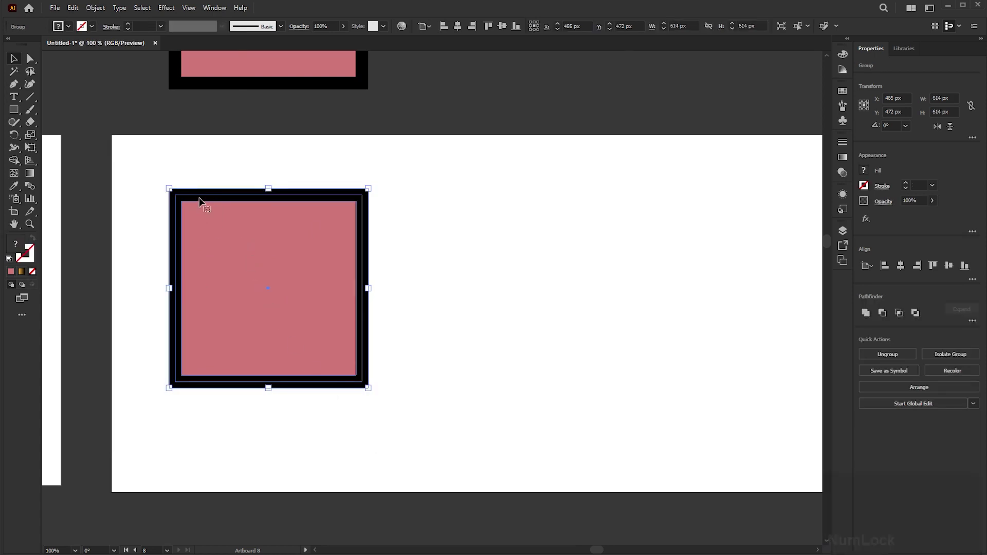
# Place a copy of the expanded square beside it, shrunk to about 260 px wide and centred near X 1137, Y 550 px
pyautogui.moveTo(197, 198); pyautogui.dragTo(593, 264)
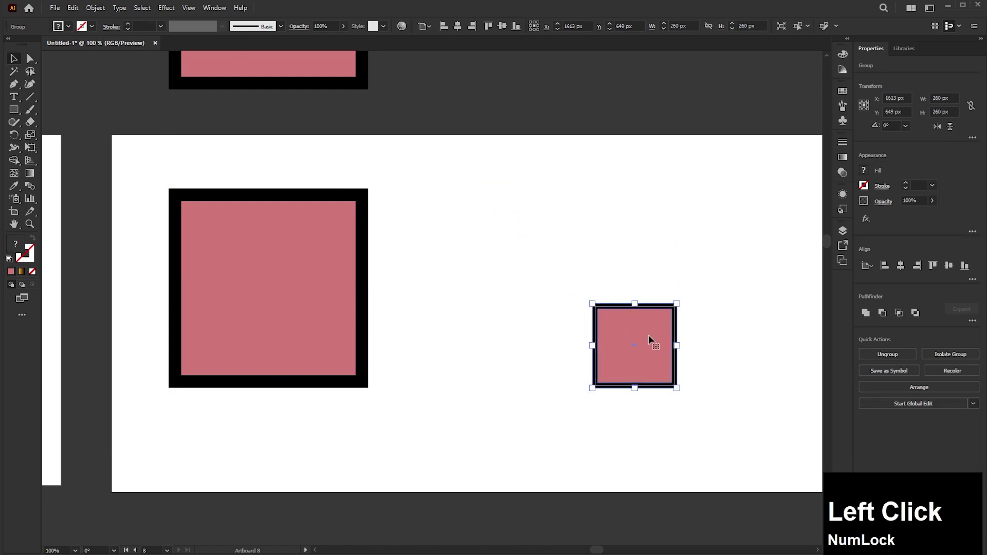
pyautogui.moveTo(648, 334); pyautogui.dragTo(494, 309)
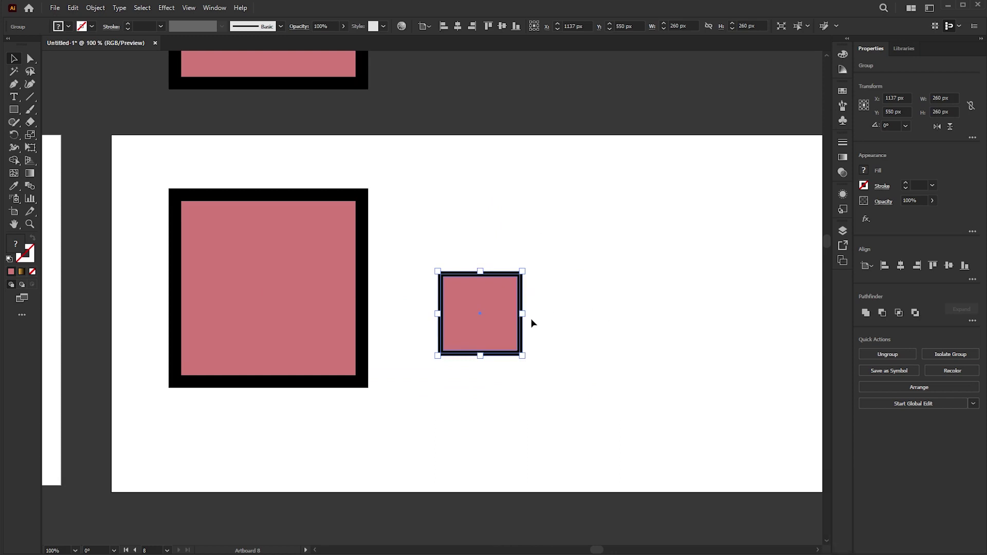
# Test scaling the expanded copy by enlarging it to about 612 px, then 646 px, and shrinking it slightly around its centre
pyautogui.moveTo(522, 271); pyautogui.dragTo(710, 157)
pyautogui.moveTo(582, 171); pyautogui.dragTo(572, 193)
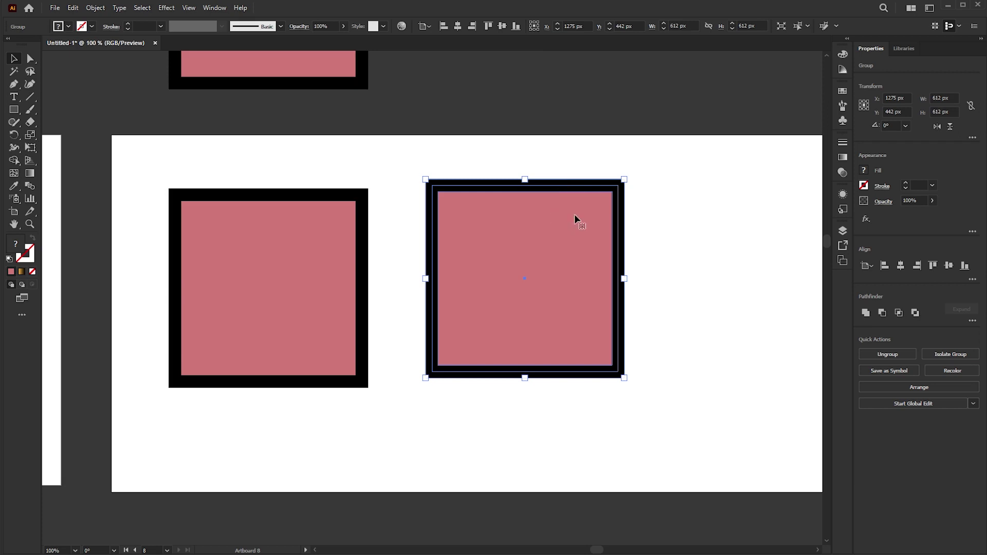
pyautogui.moveTo(624, 179); pyautogui.dragTo(642, 168)
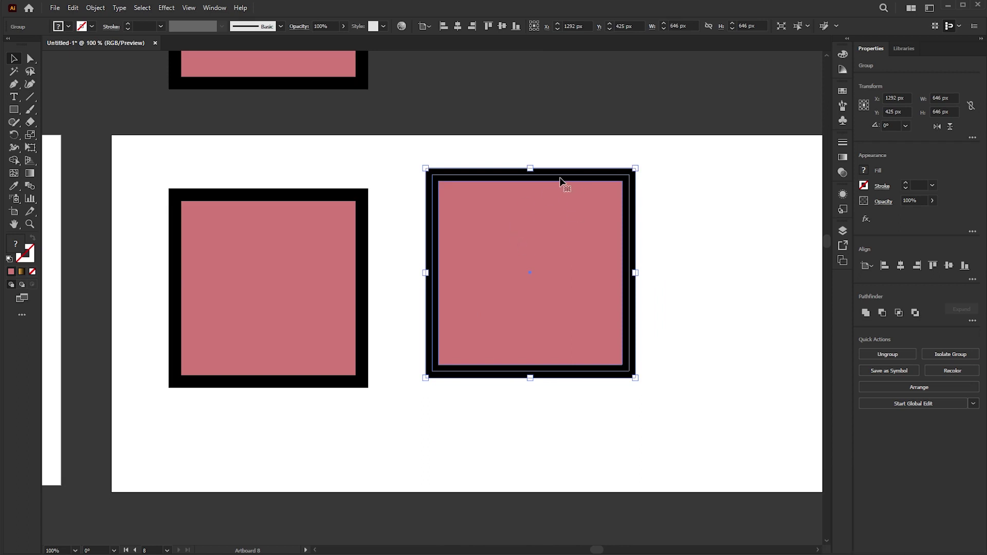
pyautogui.moveTo(530, 169); pyautogui.dragTo(524, 193)
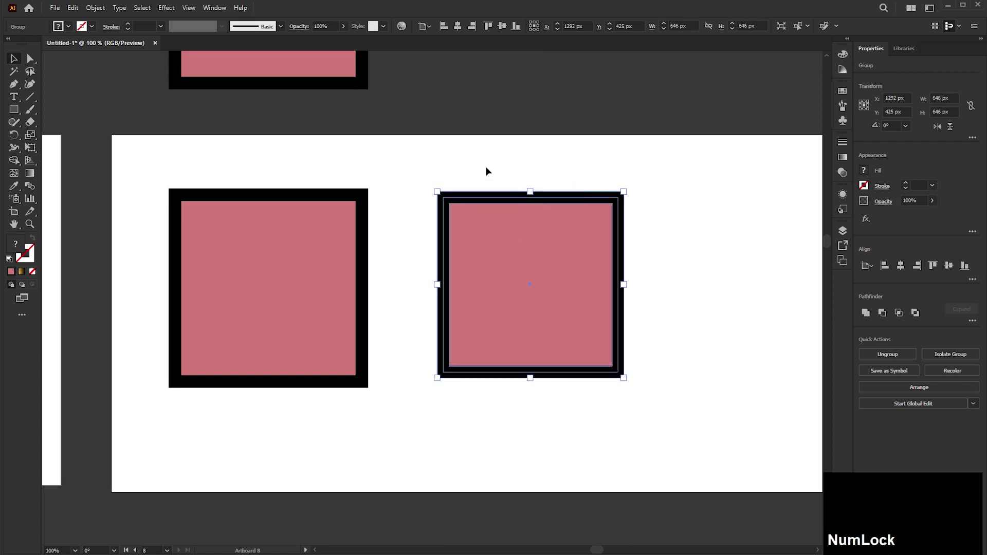
pyautogui.click(487, 170)
# Add the point text "Lorem ipsum" on the empty artboard beside the Expand lettering and enlarge it to about 148.54 pt
pyautogui.scroll(-5, 591, 205)
pyautogui.scroll(4, 475, 434)
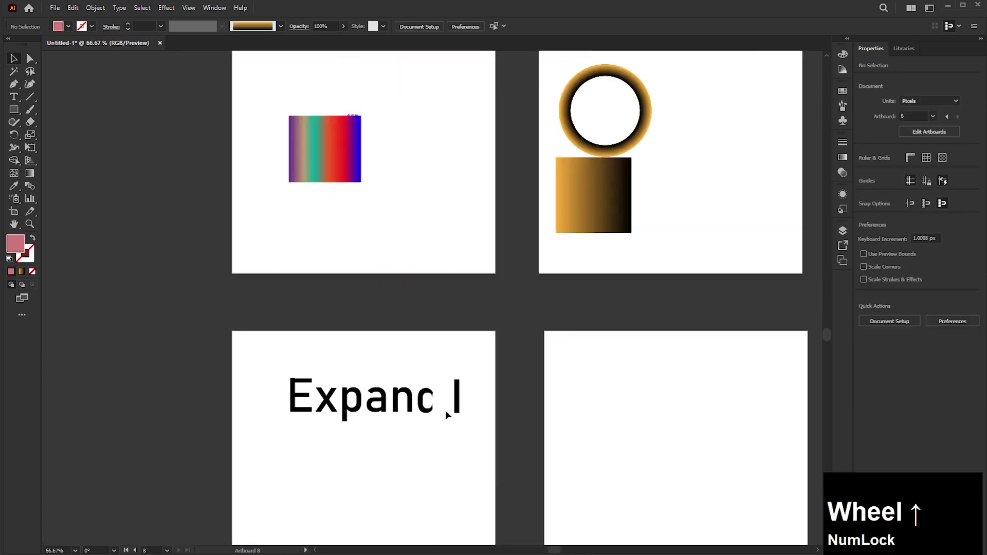
pyautogui.press('space')
pyautogui.moveTo(660, 422); pyautogui.dragTo(405, 254)
pyautogui.scroll(2, 485, 370)
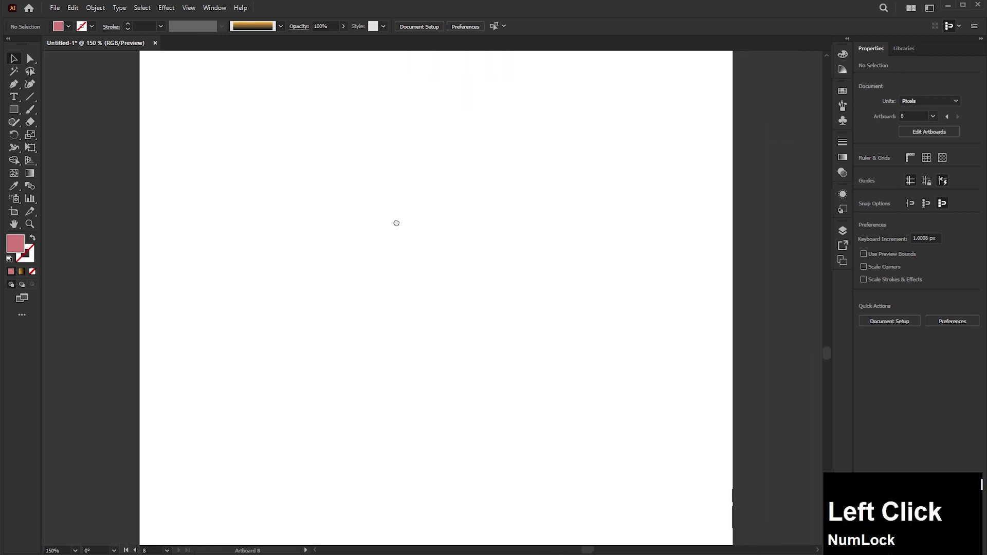
pyautogui.click(14, 97)
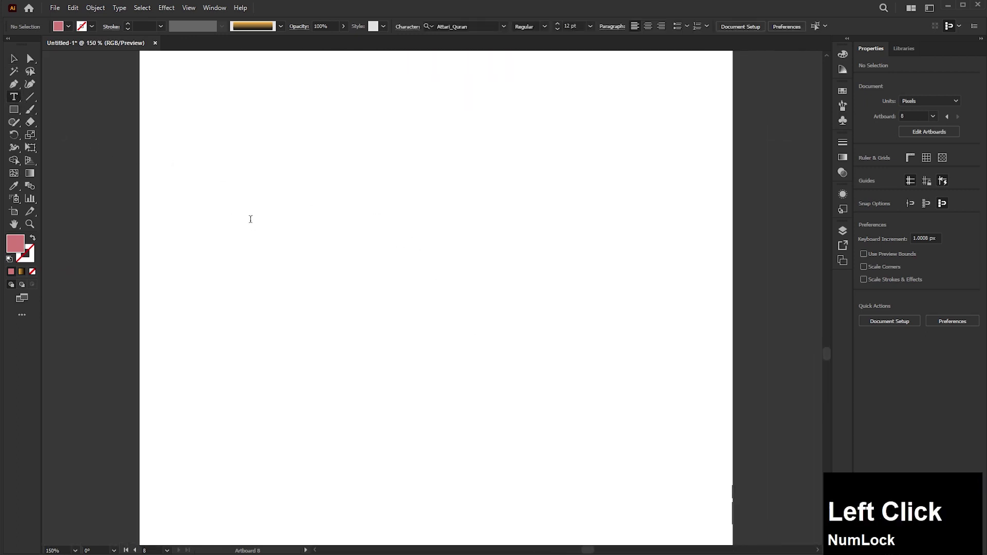
pyautogui.click(250, 219)
pyautogui.press('Escape')
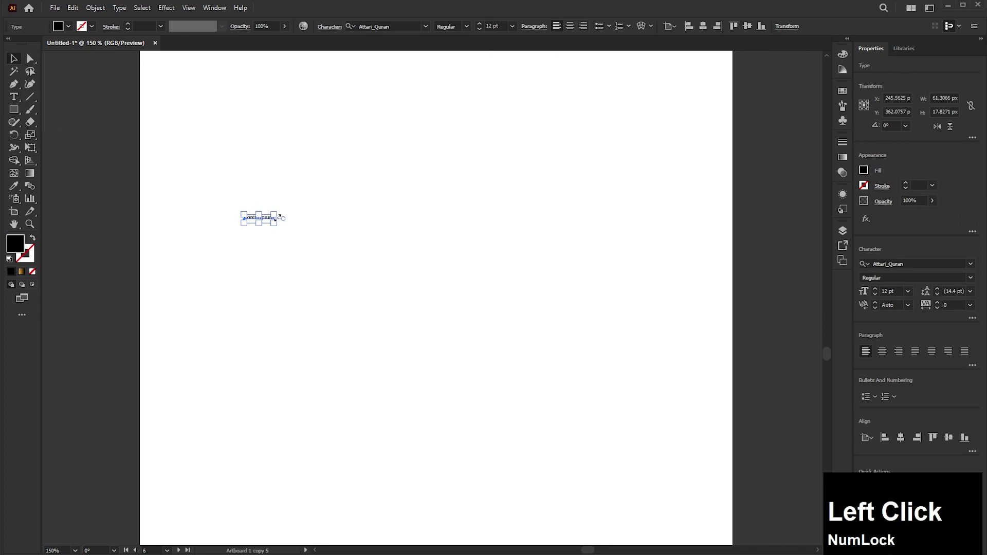
pyautogui.moveTo(277, 218); pyautogui.dragTo(444, 163)
pyautogui.moveTo(370, 211); pyautogui.dragTo(521, 186)
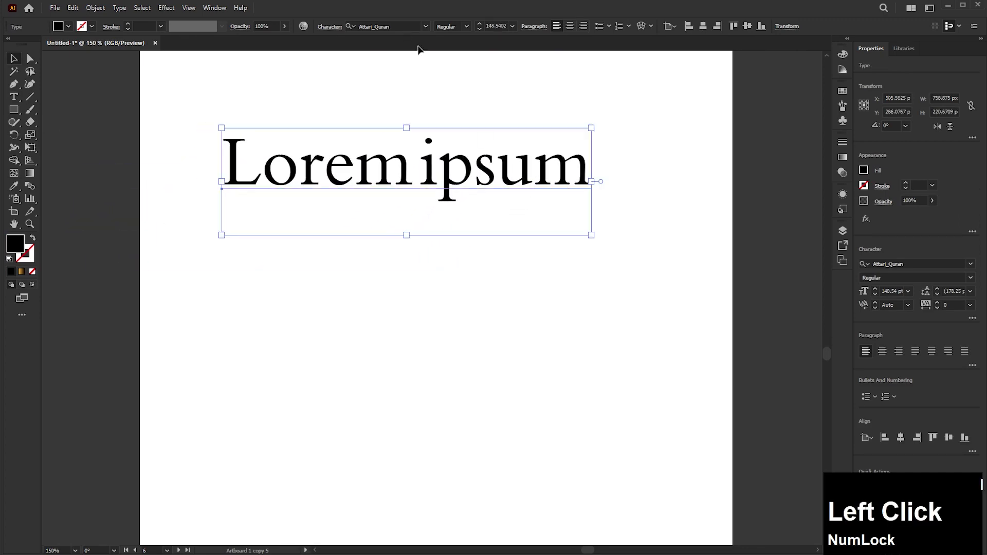
# Set the Lorem ipsum text's font to Dancing Script and move it to about X 578, Y 234 px
pyautogui.click(354, 27)
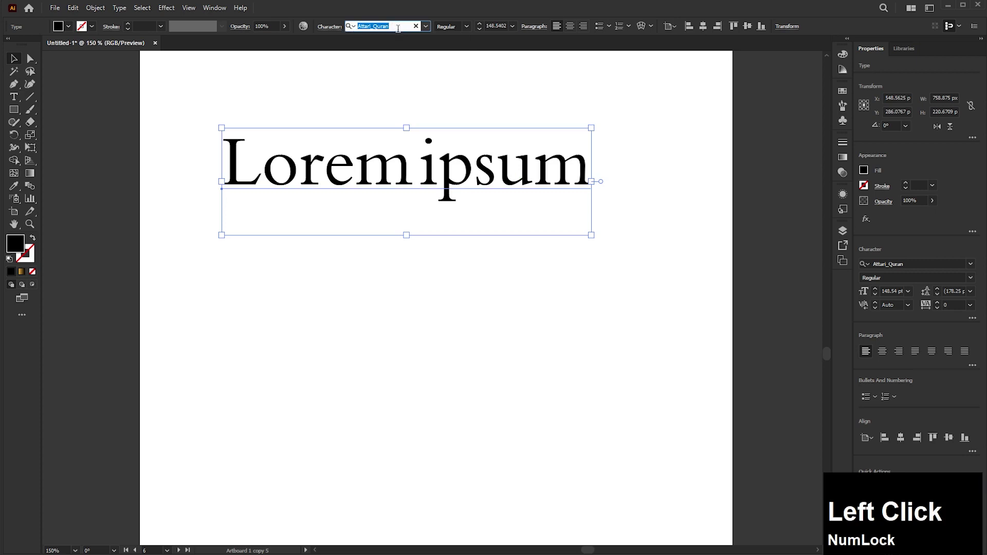
pyautogui.click(426, 26)
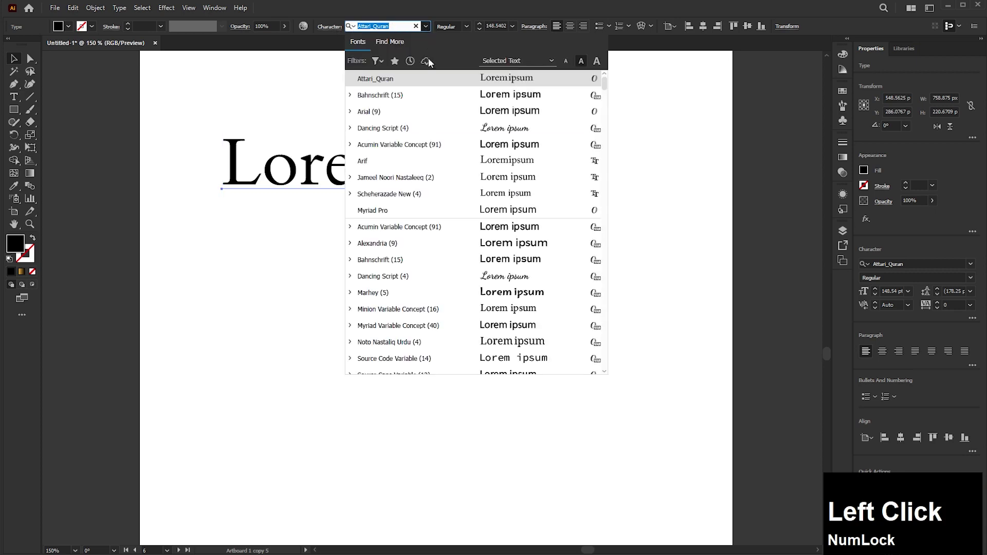
pyautogui.click(487, 133)
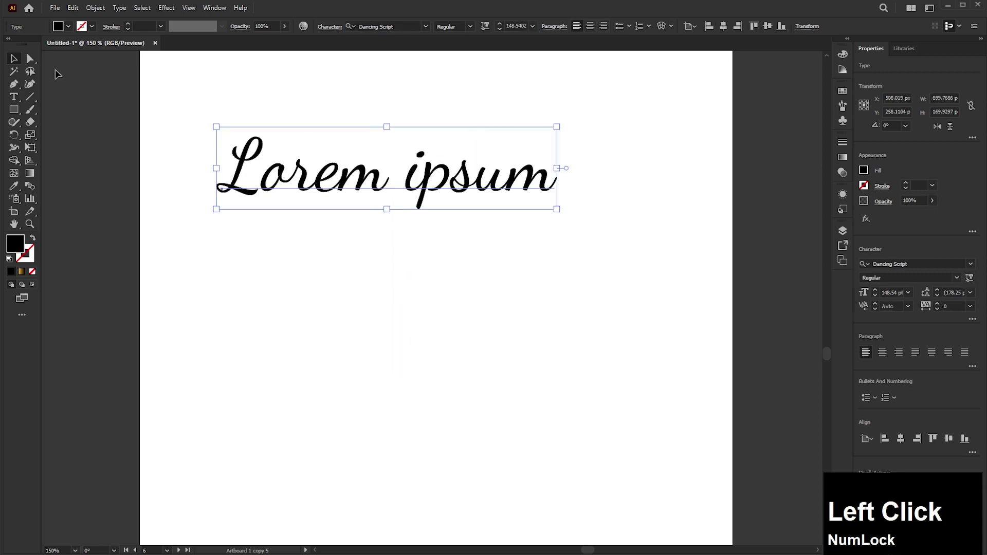
pyautogui.moveTo(440, 187); pyautogui.dragTo(473, 176)
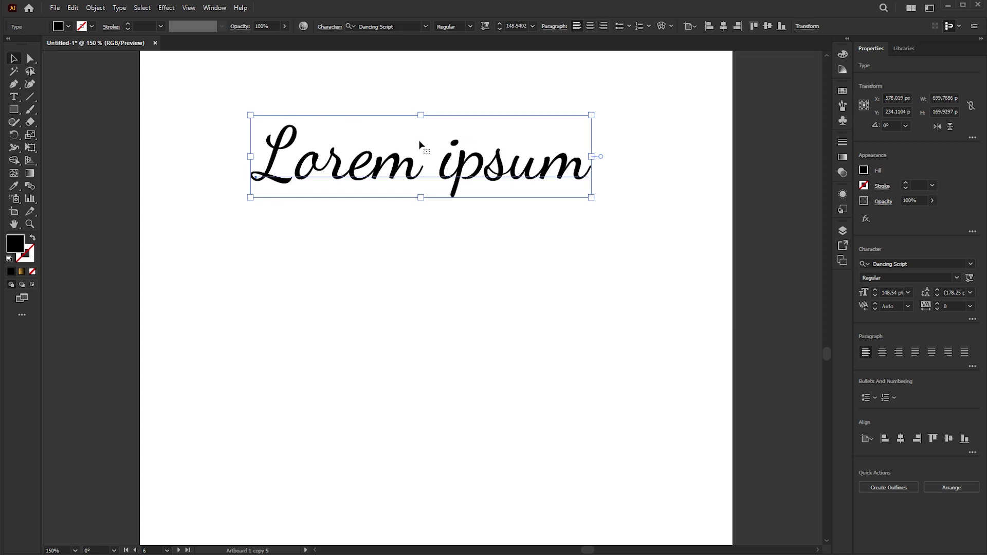
# Try expanding the Dancing Script text into shapes and undo the expansion
pyautogui.click(96, 8)
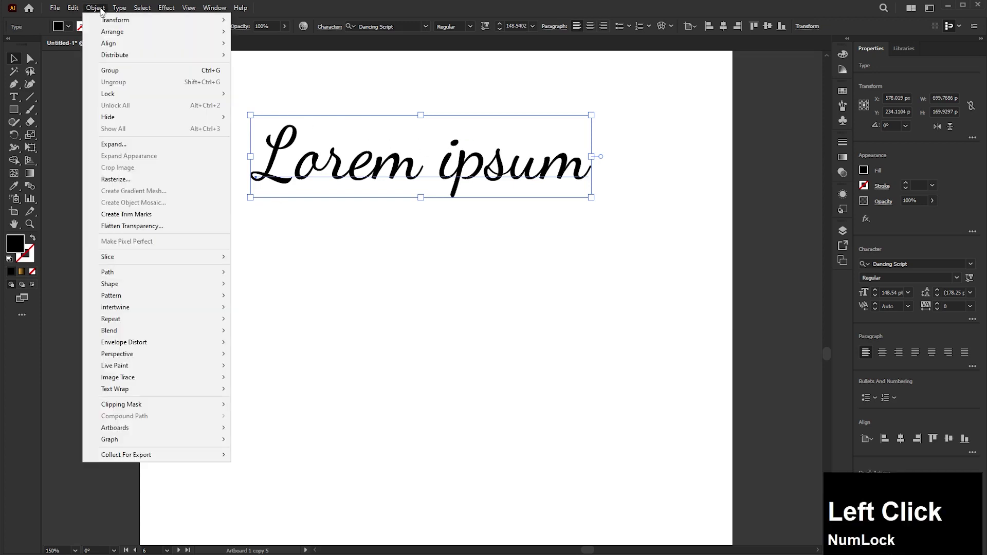
pyautogui.click(122, 144)
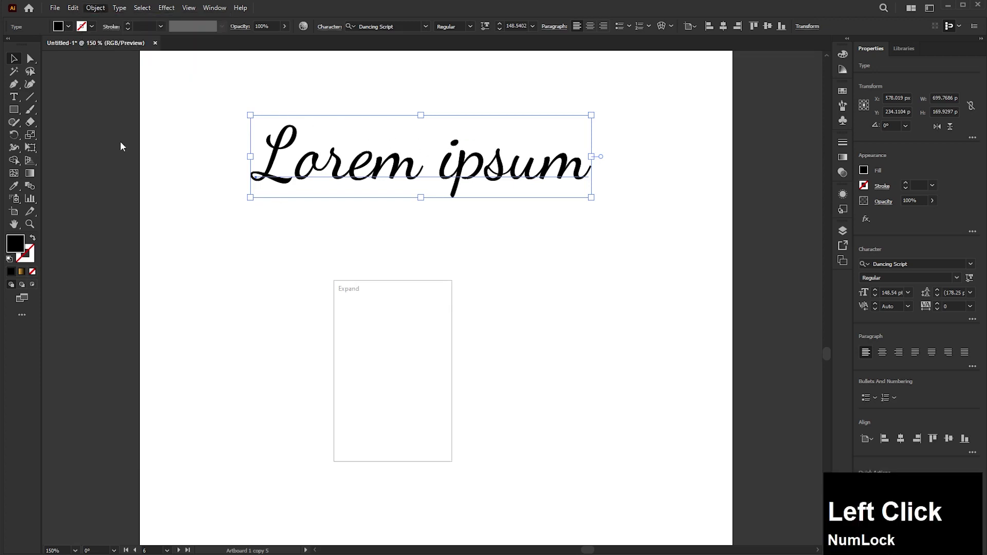
pyautogui.click(377, 437)
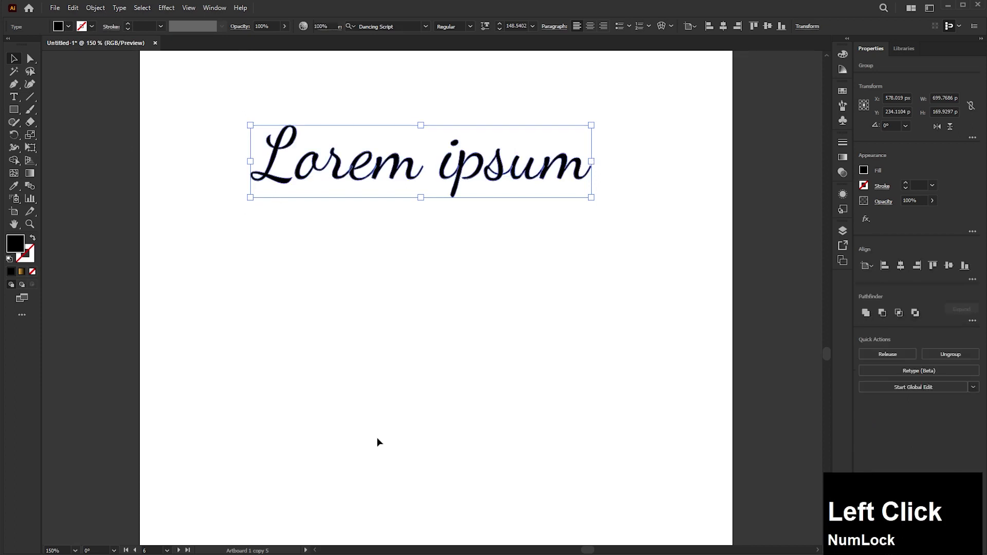
pyautogui.hotkey('ctrl', 'z')
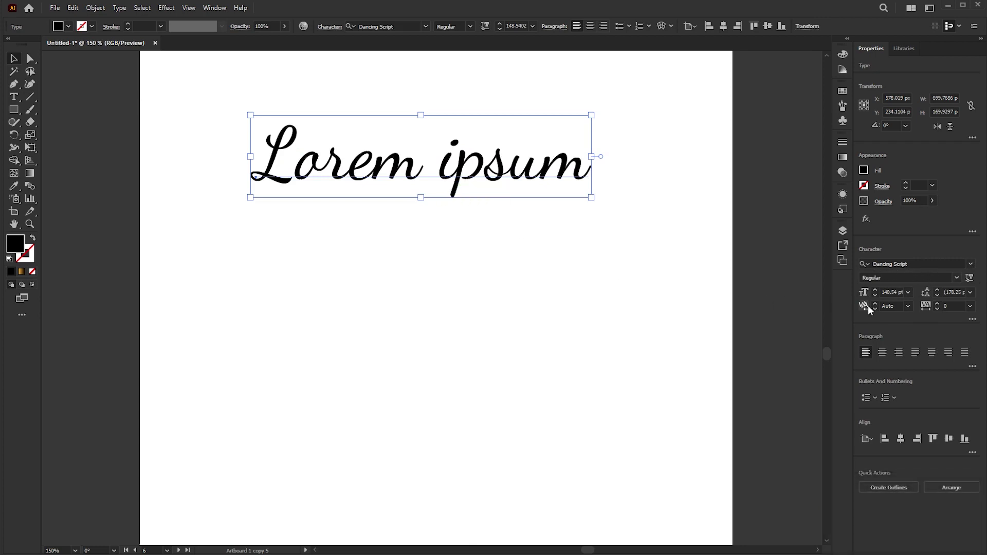
# View the text's additional character options and raise its font size to 161 pt
pyautogui.click(970, 320)
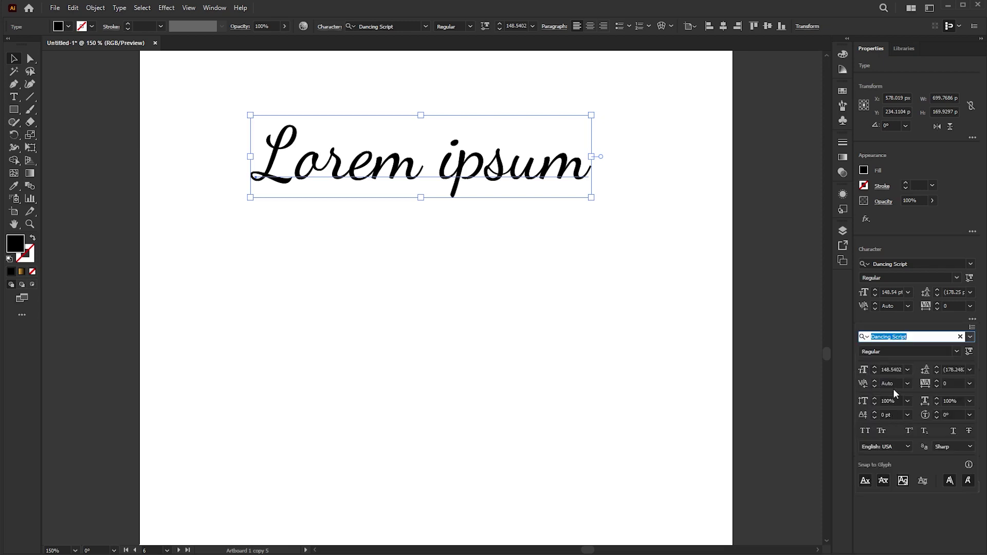
pyautogui.click(875, 294)
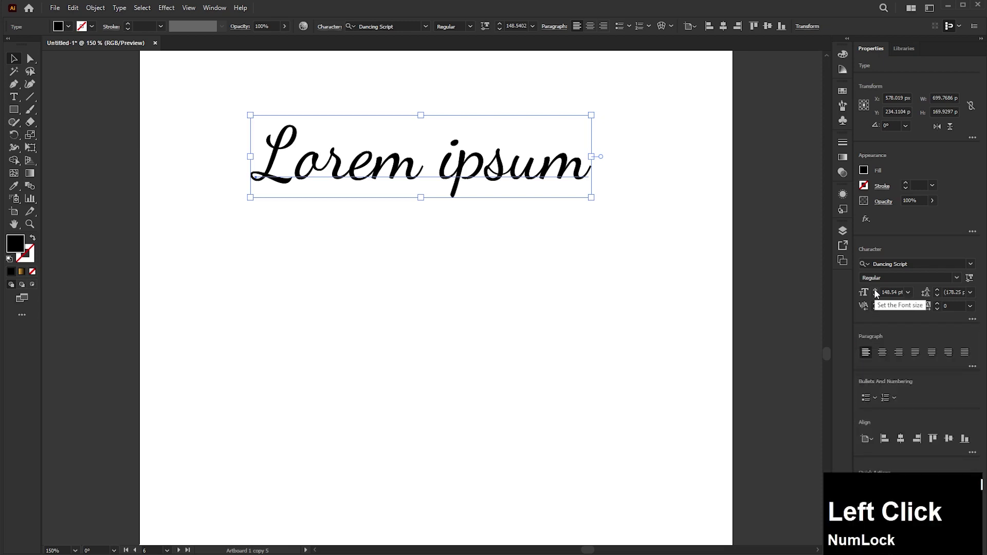
pyautogui.click(875, 290)
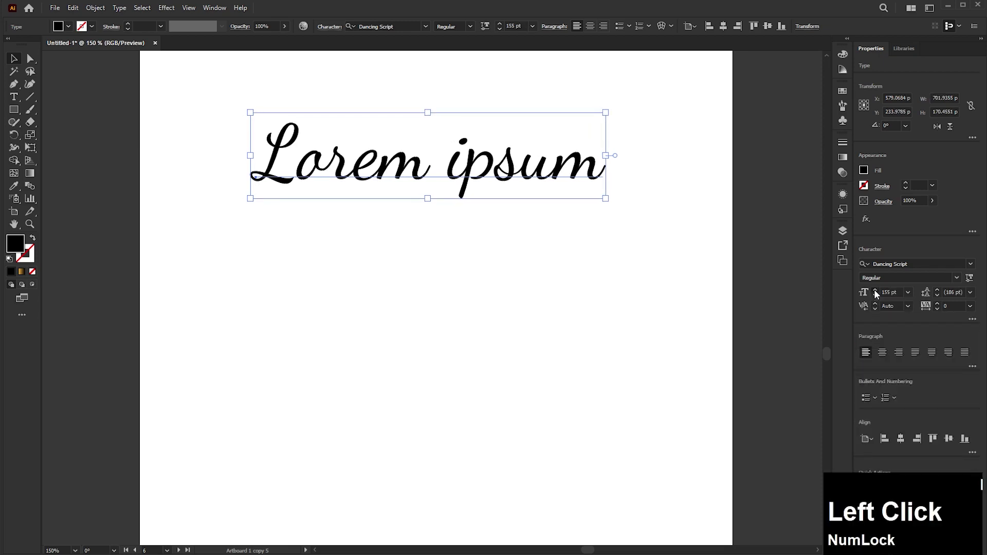
# Change the Lorem ipsum text's font to Scheherazade New and move it to about X 608, Y 283 px
pyautogui.click(971, 264)
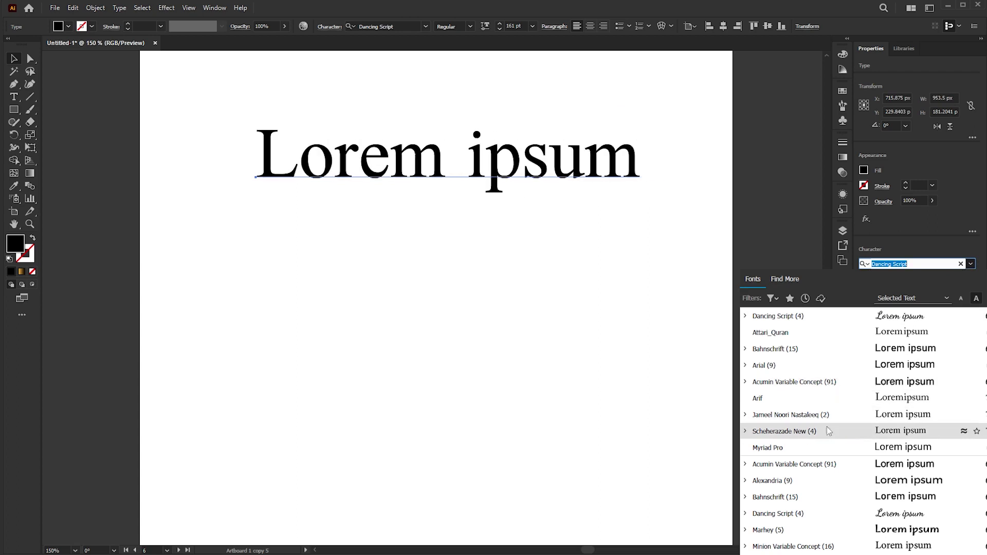
pyautogui.click(826, 430)
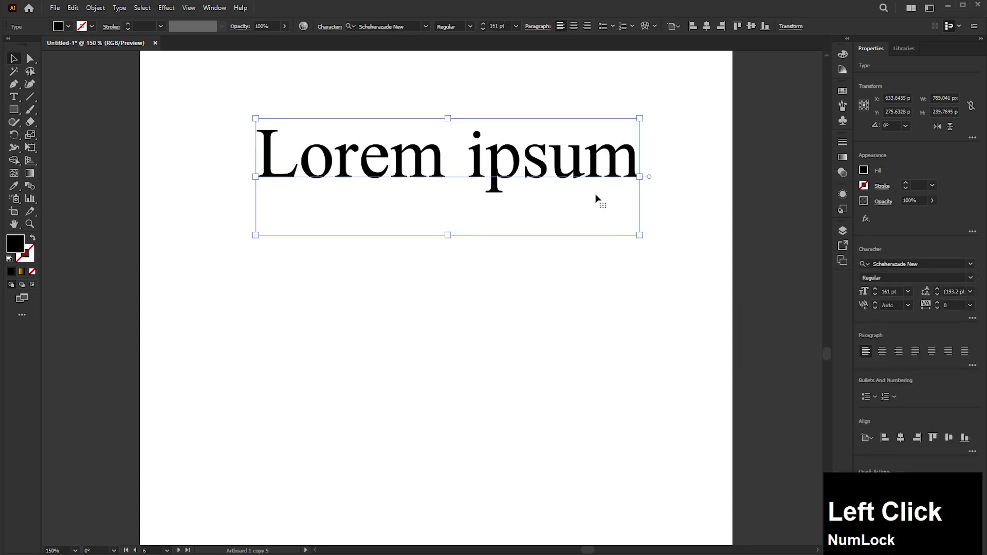
pyautogui.moveTo(576, 176); pyautogui.dragTo(563, 180)
# Expand the Scheherazade New text into shapes with Object and Fill enabled
pyautogui.click(95, 8)
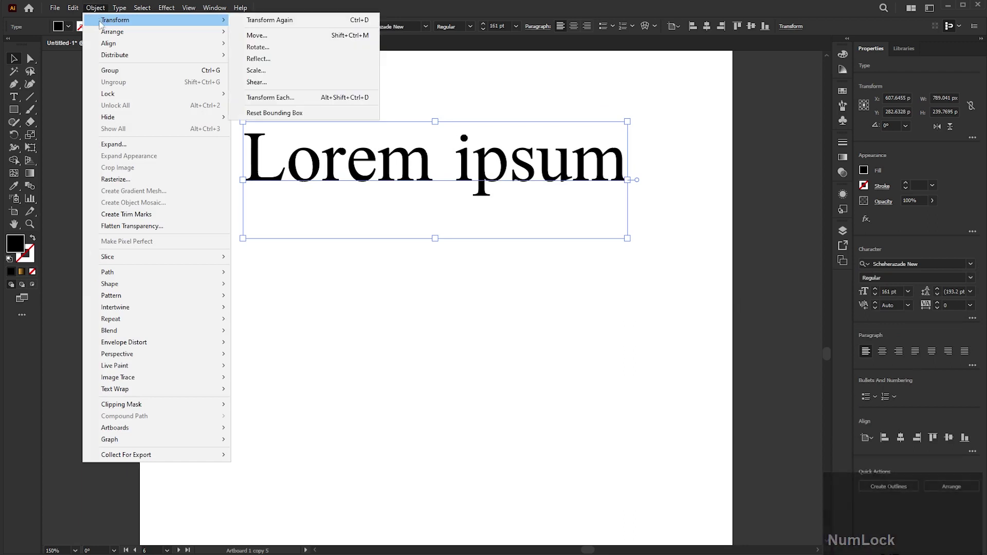
pyautogui.click(119, 144)
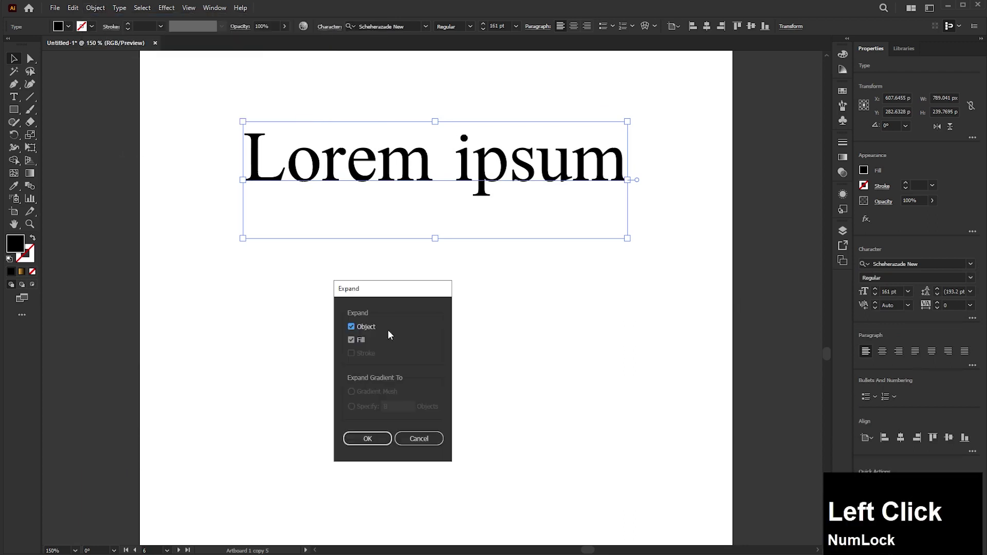
pyautogui.click(368, 438)
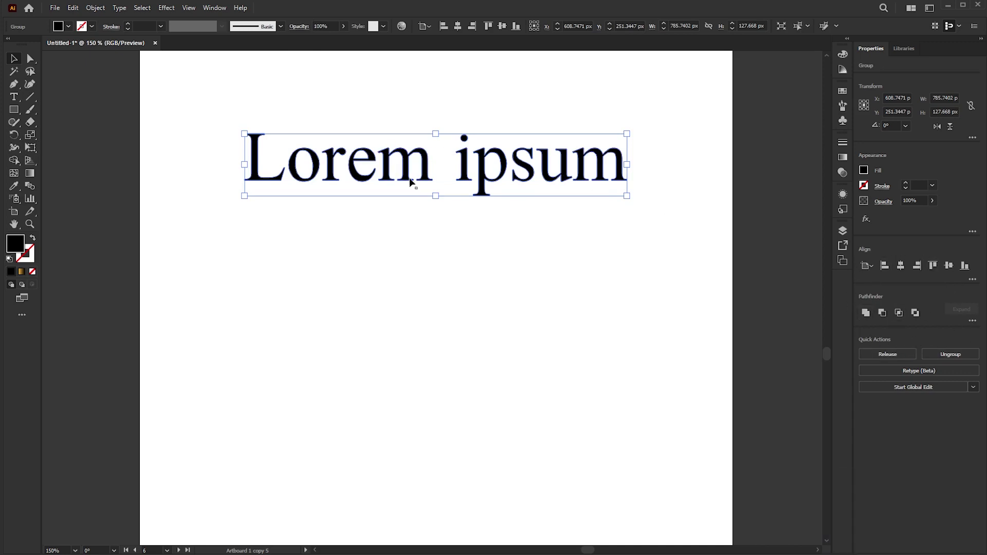
# Resize the expanded lettering around its centre to about 957 px wide and 155 px high
pyautogui.moveTo(434, 198); pyautogui.dragTo(435, 206)
pyautogui.moveTo(692, 165); pyautogui.dragTo(668, 165)
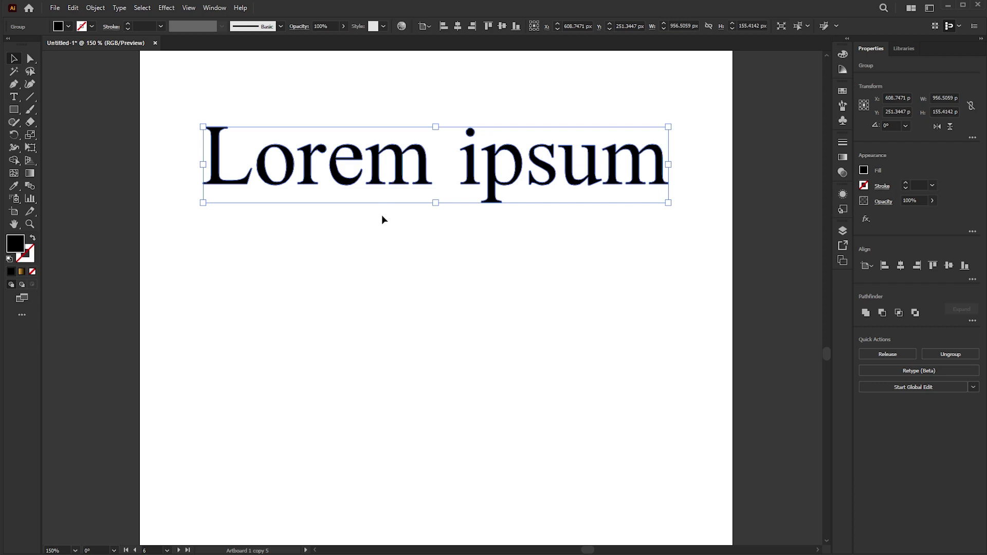
pyautogui.moveTo(438, 127); pyautogui.dragTo(438, 127)
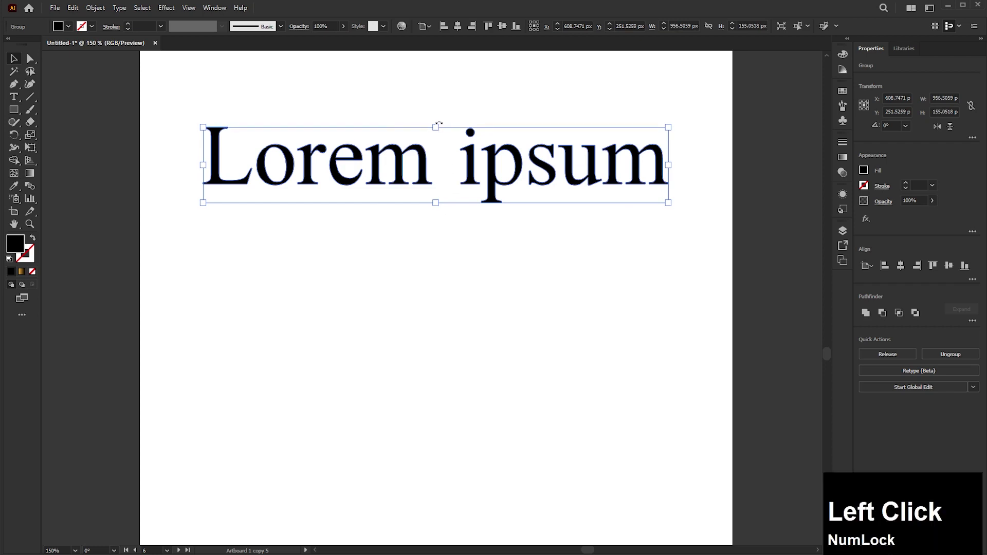